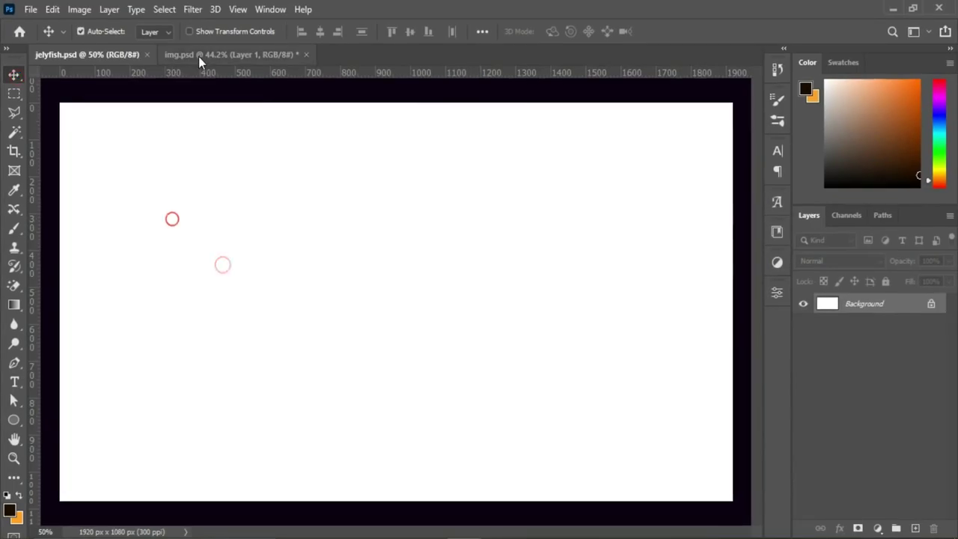
- Place the grass field in the composite and extend it left with a duplicate, blending the seam
{"action": "left_click", "coordinate": [198, 56]}
{"action": "mouse_move", "coordinate": [486, 383]}
{"action": "left_mouse_down"}
{"action": "mouse_move", "coordinate": [439, 396]}
{"action": "mouse_move", "coordinate": [507, 451]}
{"action": "left_mouse_up"}
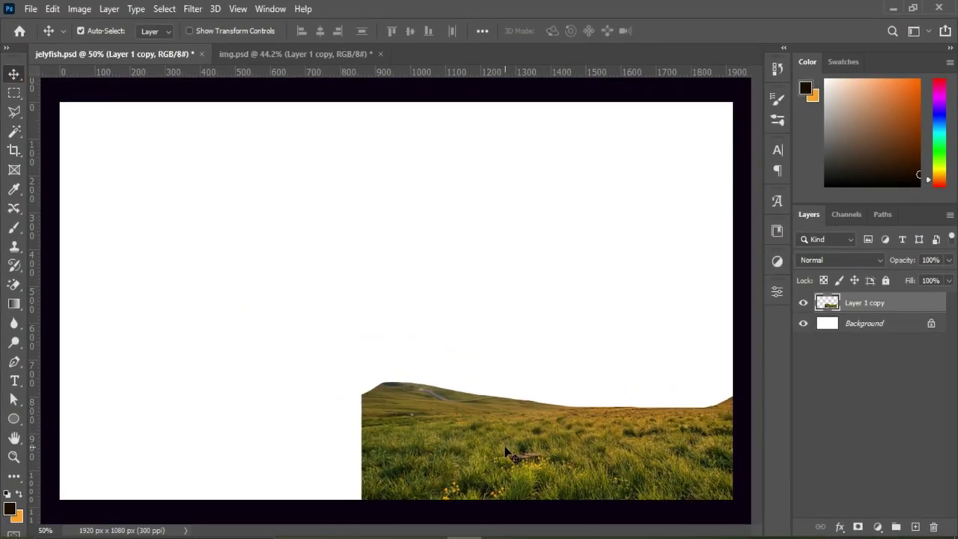
{"action": "key", "text": "ctrl+j"}
{"action": "left_click_drag", "start_coordinate": [562, 466], "coordinate": [182, 465]}
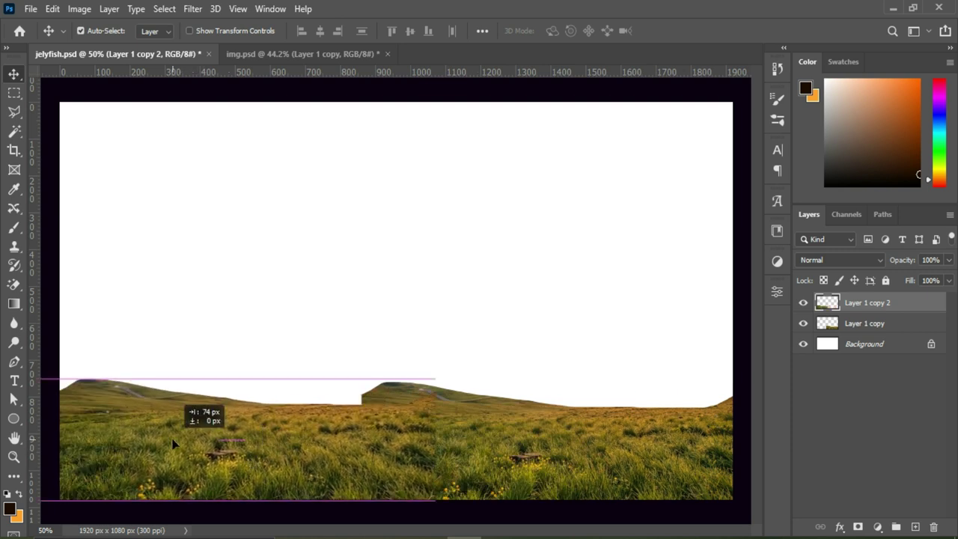
{"action": "left_click_drag", "start_coordinate": [182, 466], "coordinate": [171, 442]}
{"action": "left_click", "coordinate": [858, 527]}
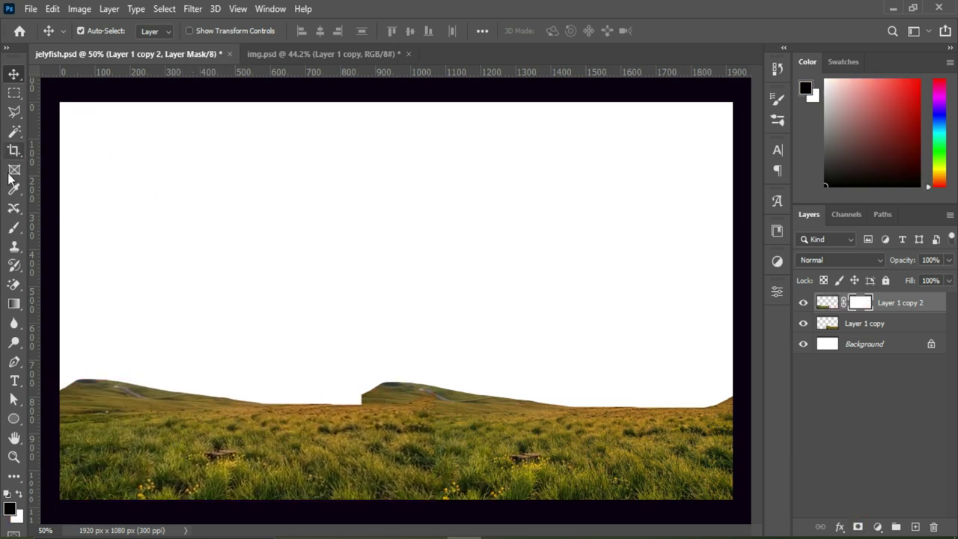
{"action": "left_click", "coordinate": [14, 228]}
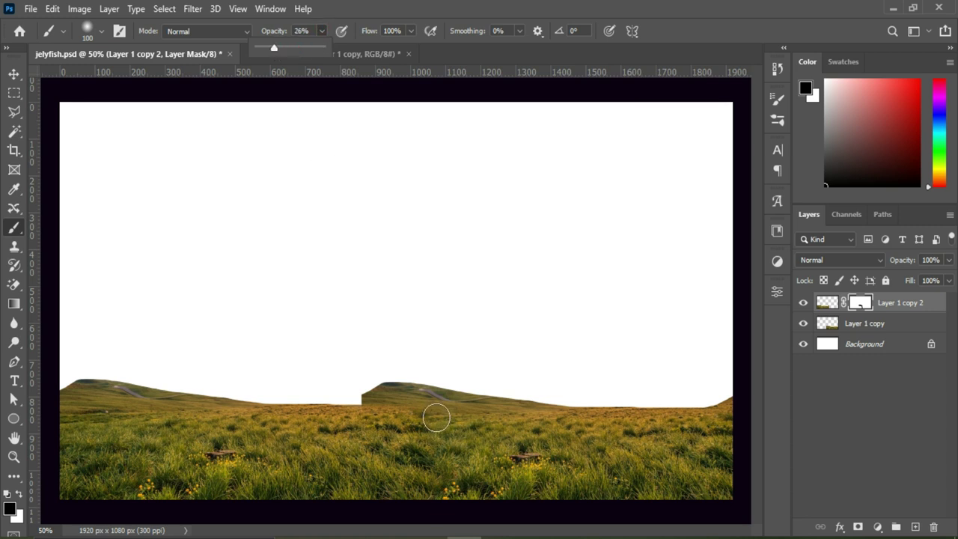
{"action": "left_click_drag", "start_coordinate": [408, 422], "coordinate": [436, 436]}
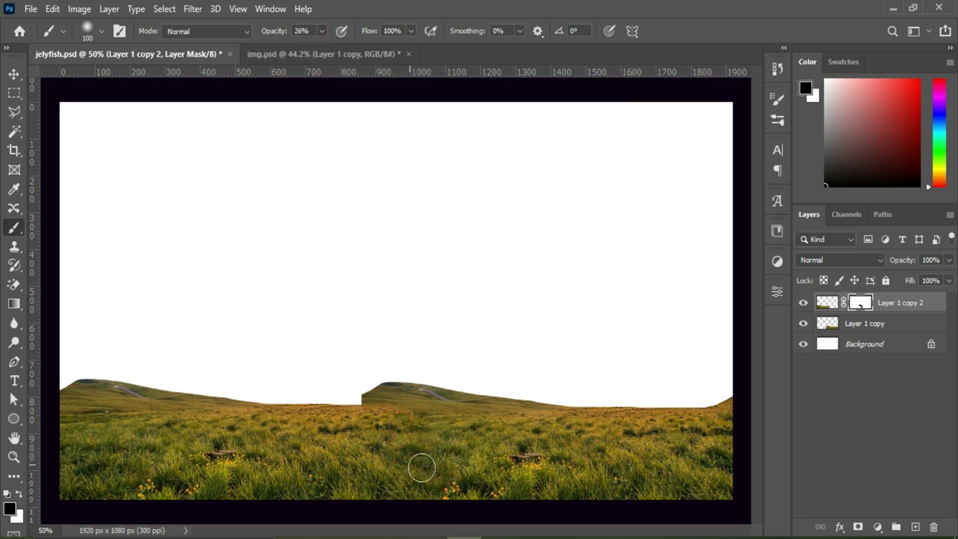
- Group both grass layers and mask the group to fade out the left hill edge
{"action": "key", "text": "v"}
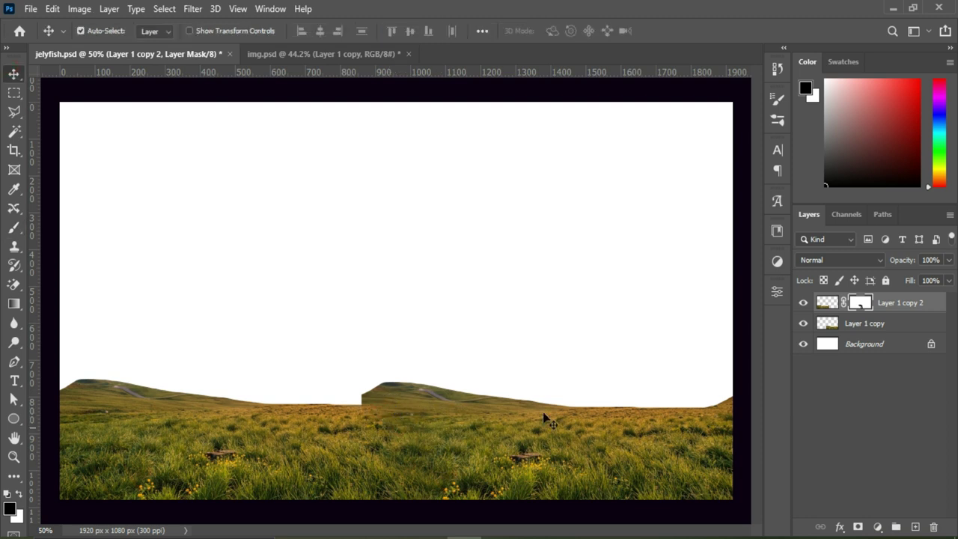
{"action": "left_click", "coordinate": [868, 324]}
{"action": "key", "text": "ctrl+g"}
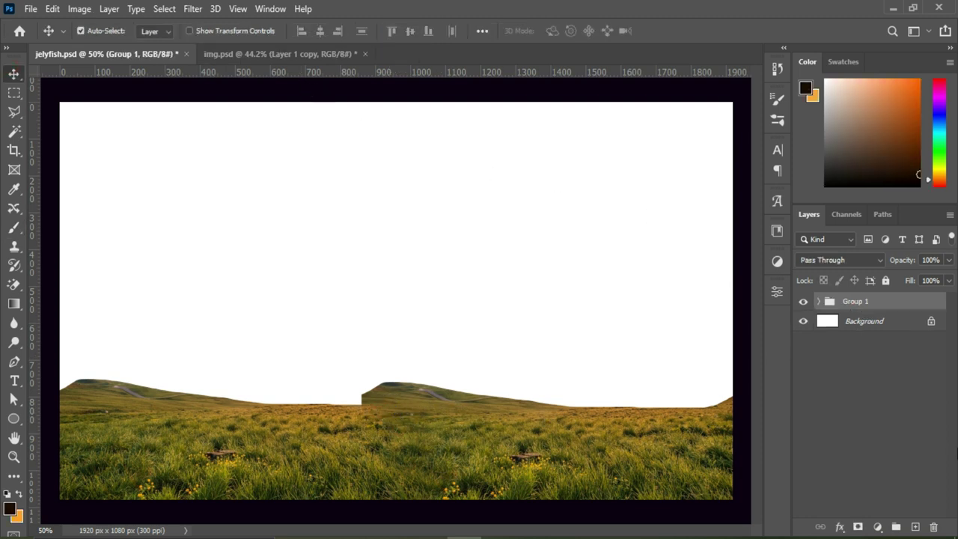
{"action": "left_click", "coordinate": [857, 528]}
{"action": "left_click", "coordinate": [12, 226]}
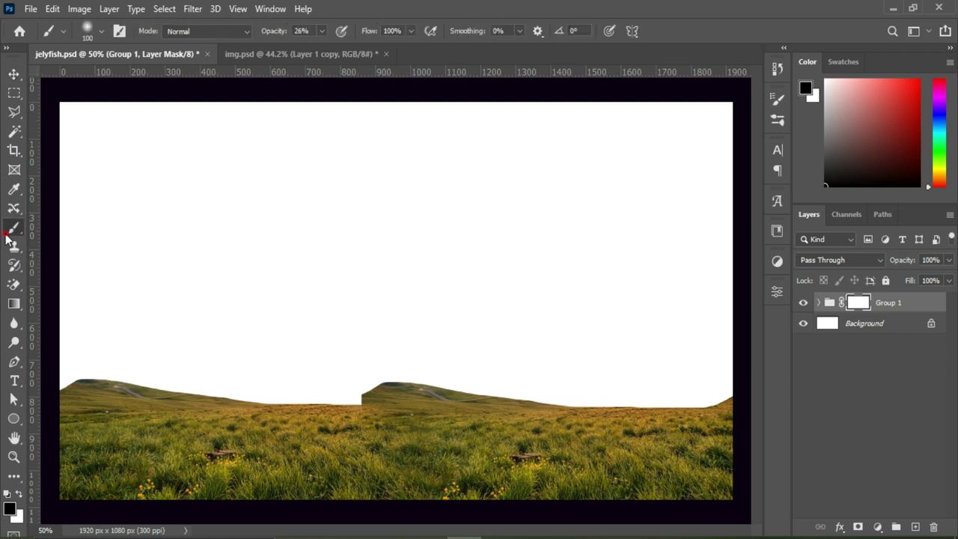
{"action": "mouse_move", "coordinate": [133, 368]}
{"action": "left_mouse_down"}
{"action": "mouse_move", "coordinate": [64, 368]}
{"action": "mouse_move", "coordinate": [133, 379]}
{"action": "mouse_move", "coordinate": [423, 360]}
{"action": "mouse_move", "coordinate": [352, 398]}
{"action": "mouse_move", "coordinate": [611, 377]}
{"action": "mouse_move", "coordinate": [669, 391]}
{"action": "left_mouse_up"}
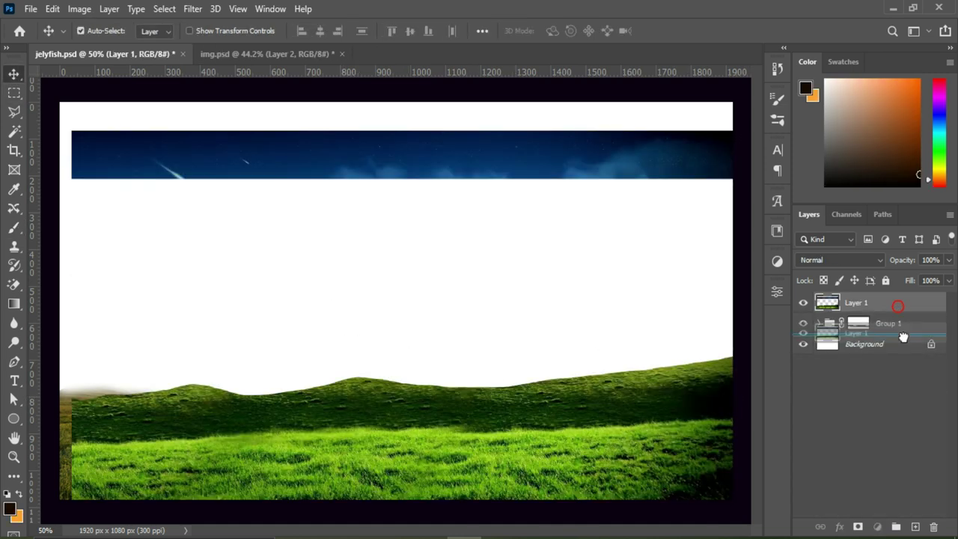
- Move the green hills below the grass group and position them higher to cover the right edge
{"action": "left_click_drag", "start_coordinate": [898, 309], "coordinate": [899, 333]}
{"action": "left_click_drag", "start_coordinate": [616, 370], "coordinate": [614, 283]}
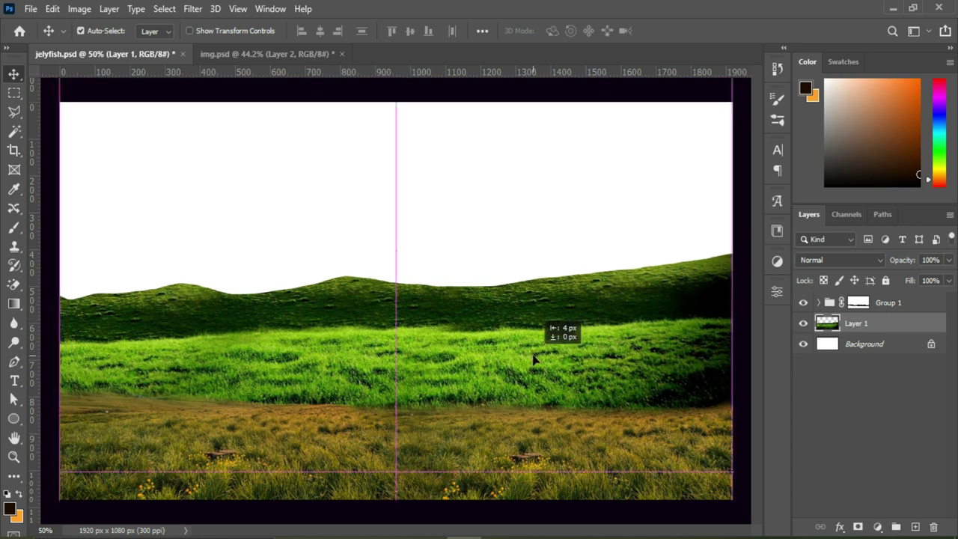
{"action": "left_click", "coordinate": [885, 323]}
{"action": "key", "text": "ctrl+t"}
{"action": "key", "text": "shift+Down"}
{"action": "key", "text": "shift+Down"}
{"action": "key", "text": "shift+Down"}
{"action": "key", "text": "shift+Down"}
{"action": "key", "text": "shift+Down"}
{"action": "key", "text": "shift+Down"}
{"action": "left_click", "coordinate": [693, 31]}
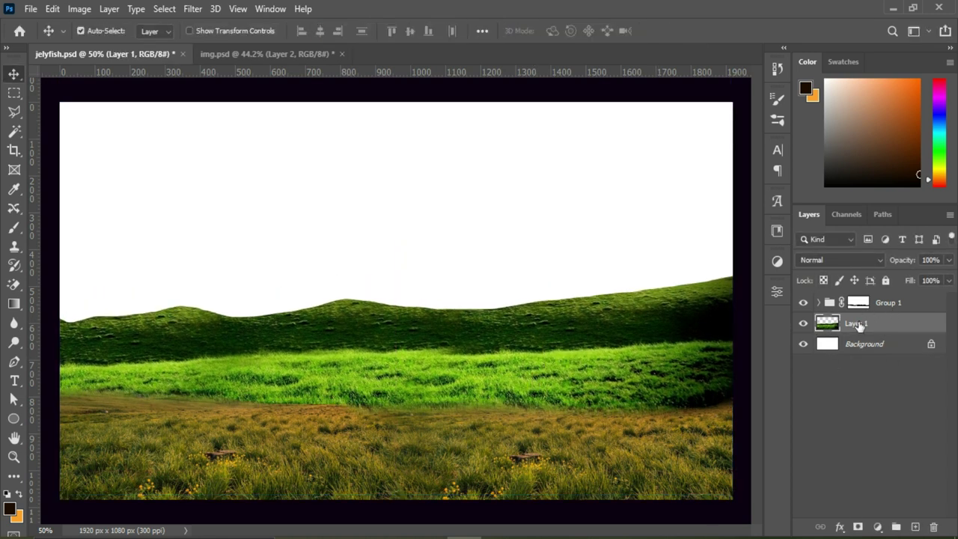
- Soften the grass-to-hills boundary on the grass group's mask with a 29% opacity brush
{"action": "left_click", "coordinate": [859, 304]}
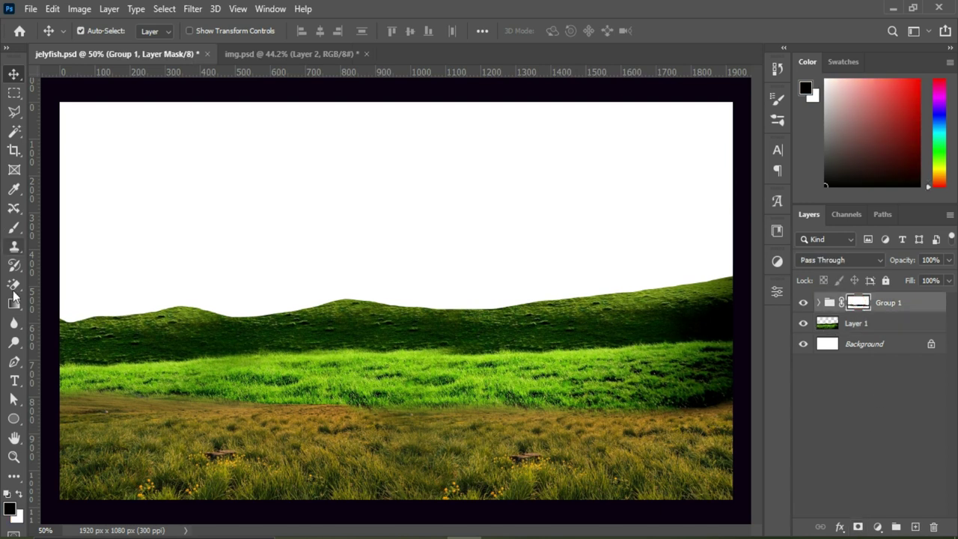
{"action": "left_click", "coordinate": [14, 229]}
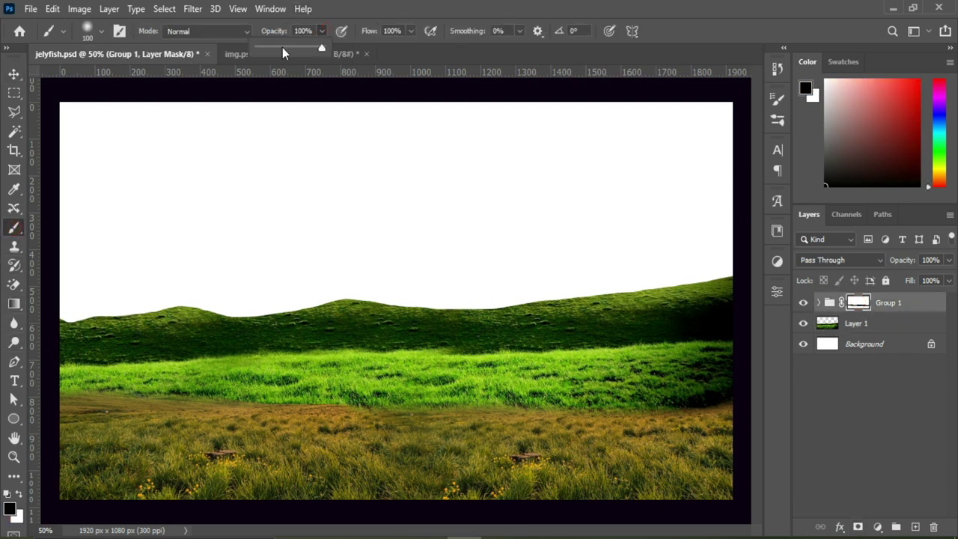
{"action": "left_click", "coordinate": [726, 402]}
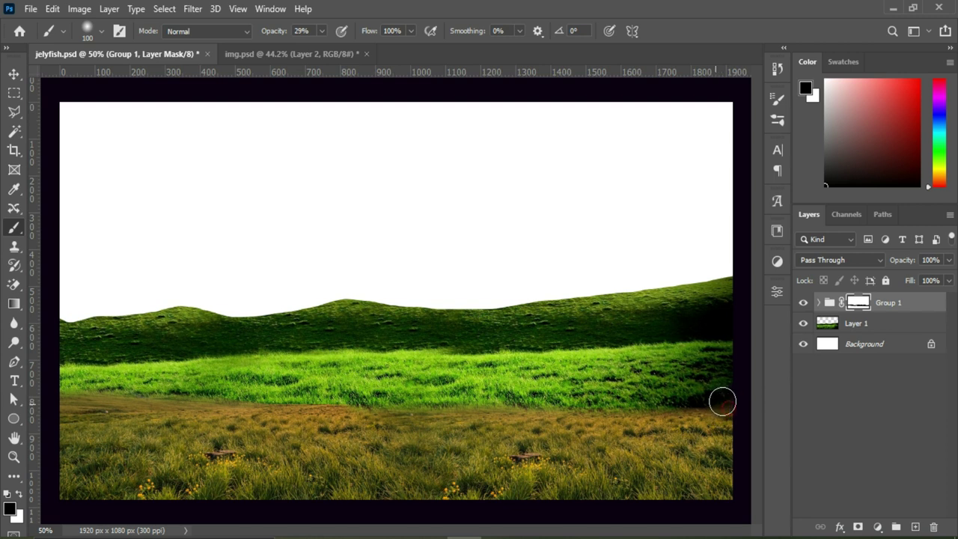
{"action": "left_click_drag", "start_coordinate": [723, 402], "coordinate": [640, 409]}
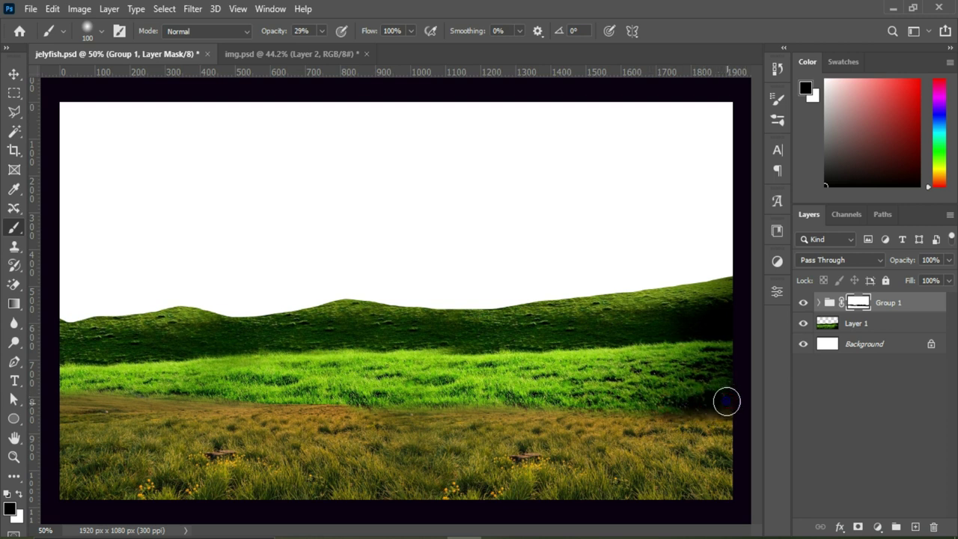
{"action": "left_click_drag", "start_coordinate": [727, 402], "coordinate": [67, 406]}
{"action": "mouse_move", "coordinate": [646, 406]}
{"action": "left_mouse_down"}
{"action": "mouse_move", "coordinate": [641, 421]}
{"action": "mouse_move", "coordinate": [219, 381]}
{"action": "left_mouse_up"}
- Group the grass and hills together and add a slightly desaturating Hue/Saturation layer
{"action": "key", "text": "v"}
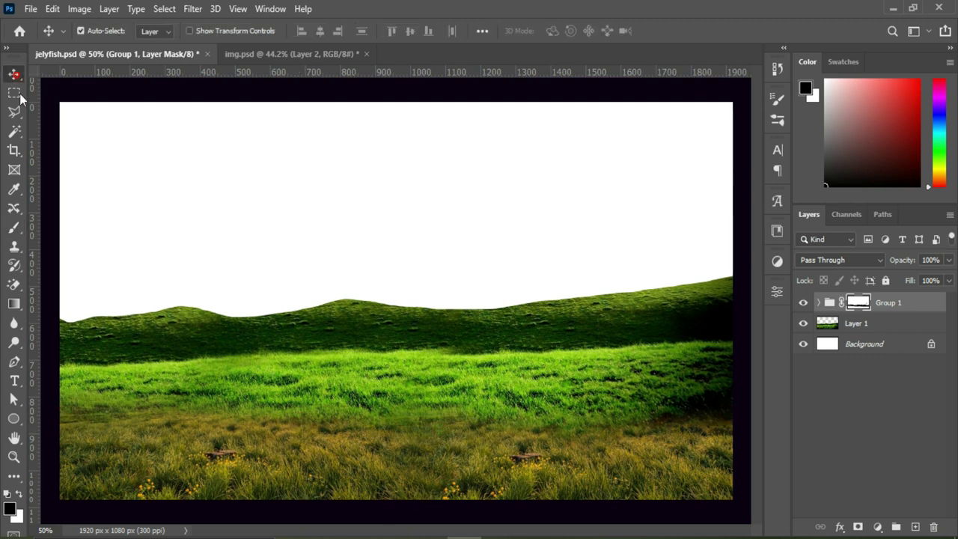
{"action": "left_click", "coordinate": [886, 323], "text": "shift"}
{"action": "key", "text": "ctrl+g"}
{"action": "left_click", "coordinate": [876, 528]}
{"action": "left_click", "coordinate": [898, 377]}
{"action": "left_click_drag", "start_coordinate": [680, 418], "coordinate": [666, 421]}
- Tint the hills olive with a clipped, colorized Hue/Saturation at Hue 61, Saturation 42
{"action": "left_click", "coordinate": [739, 286]}
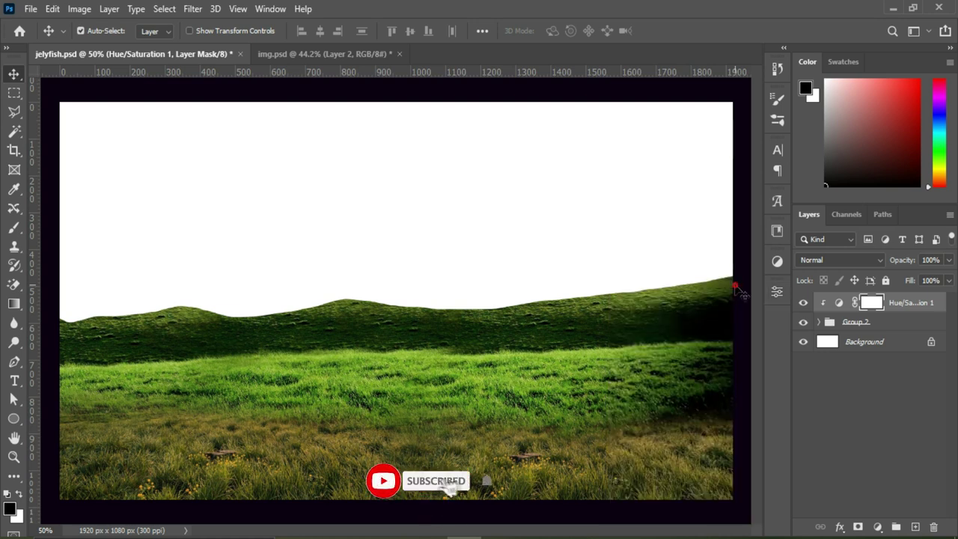
{"action": "left_click", "coordinate": [819, 323]}
{"action": "left_click", "coordinate": [897, 362]}
{"action": "left_click", "coordinate": [878, 528]}
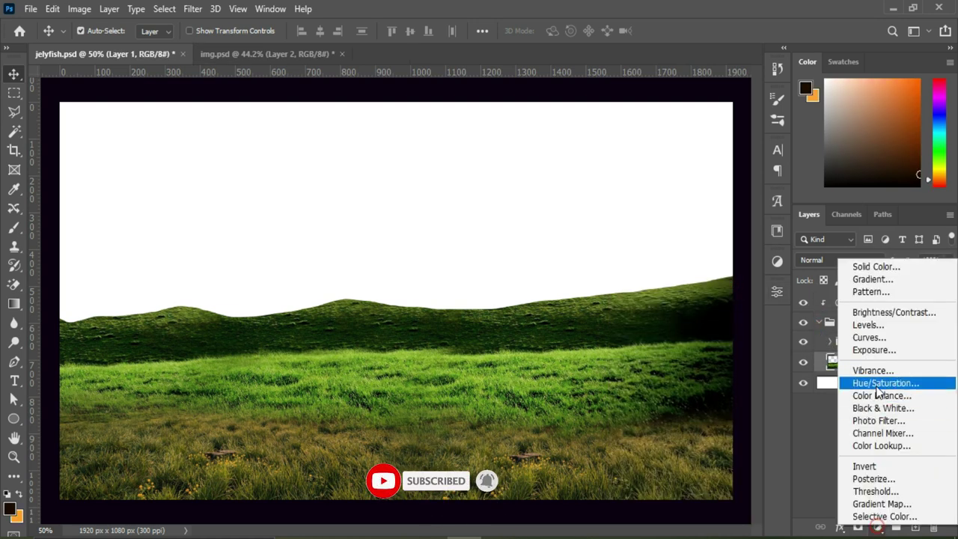
{"action": "left_click", "coordinate": [877, 385]}
{"action": "left_click", "coordinate": [653, 501]}
{"action": "mouse_move", "coordinate": [679, 419]}
{"action": "left_mouse_down"}
{"action": "mouse_move", "coordinate": [660, 419]}
{"action": "mouse_move", "coordinate": [633, 390]}
{"action": "mouse_move", "coordinate": [670, 419]}
{"action": "left_mouse_up"}
{"action": "left_click", "coordinate": [689, 469]}
{"action": "left_click_drag", "start_coordinate": [620, 390], "coordinate": [640, 390]}
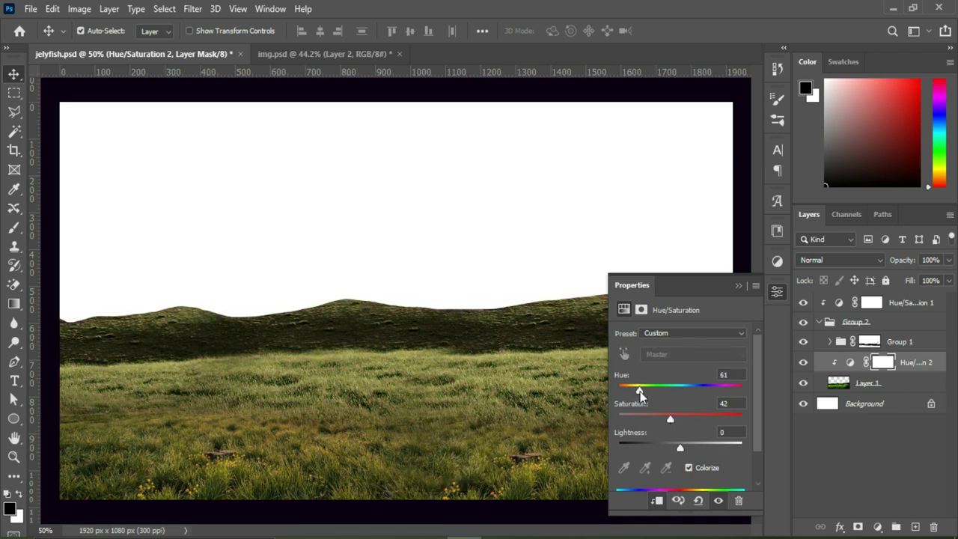
{"action": "left_click", "coordinate": [752, 477]}
- Set the top Hue/Saturation saturation back near zero and drag in the Space starry image
{"action": "left_click", "coordinate": [819, 322]}
{"action": "left_click", "coordinate": [833, 306]}
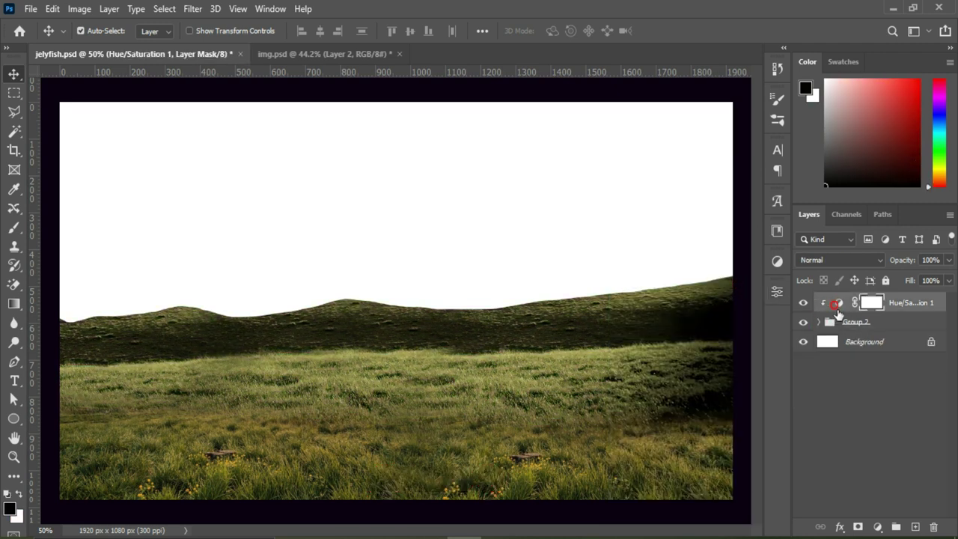
{"action": "double_click", "coordinate": [837, 304]}
{"action": "left_click_drag", "start_coordinate": [680, 420], "coordinate": [676, 420]}
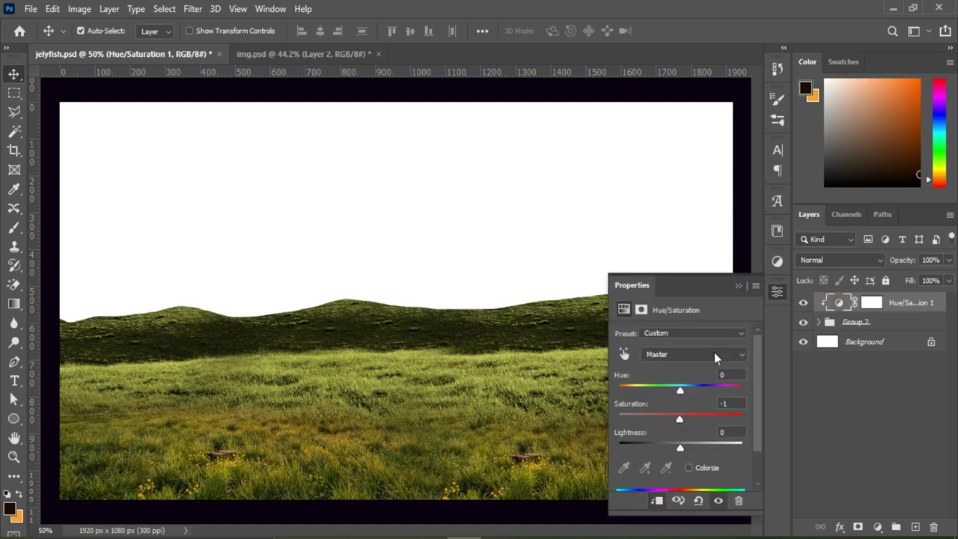
{"action": "left_click_drag", "start_coordinate": [160, 197], "coordinate": [166, 213]}
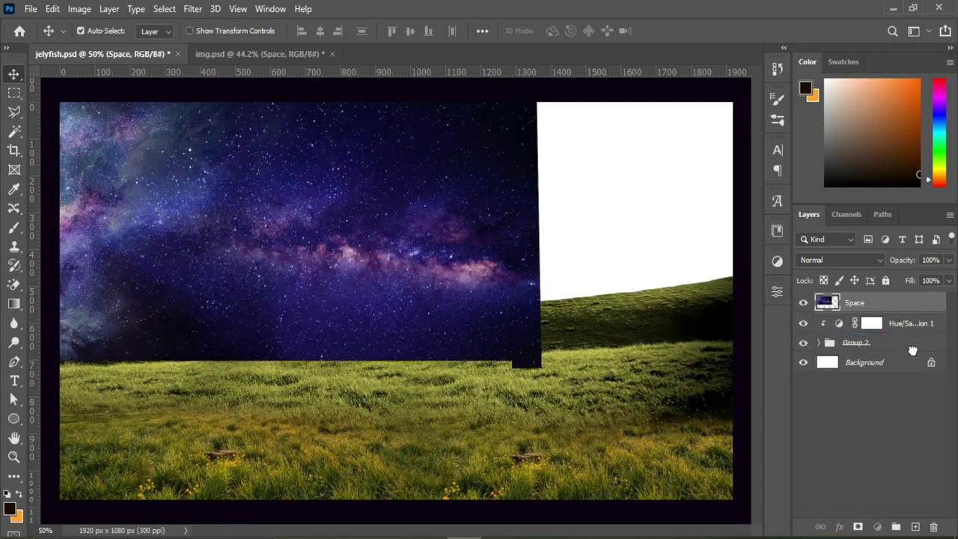
- Place the Space sky behind Group 2 and darken it with a clipped Exposure of -5.00
{"action": "left_click_drag", "start_coordinate": [909, 309], "coordinate": [913, 350]}
{"action": "mouse_move", "coordinate": [168, 165]}
{"action": "left_mouse_down"}
{"action": "mouse_move", "coordinate": [404, 156]}
{"action": "mouse_move", "coordinate": [409, 176]}
{"action": "left_mouse_up"}
{"action": "left_click", "coordinate": [877, 528]}
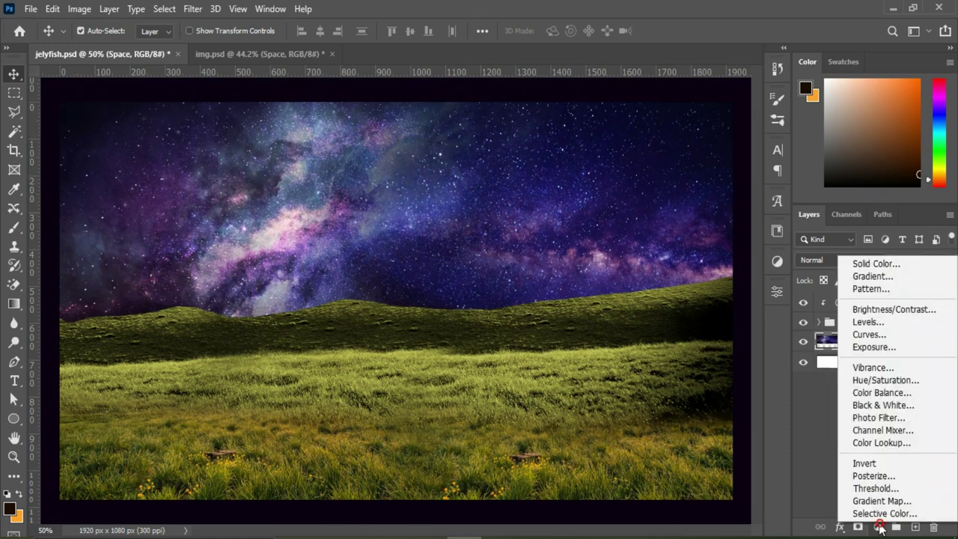
{"action": "left_click", "coordinate": [863, 360]}
{"action": "left_click", "coordinate": [661, 500]}
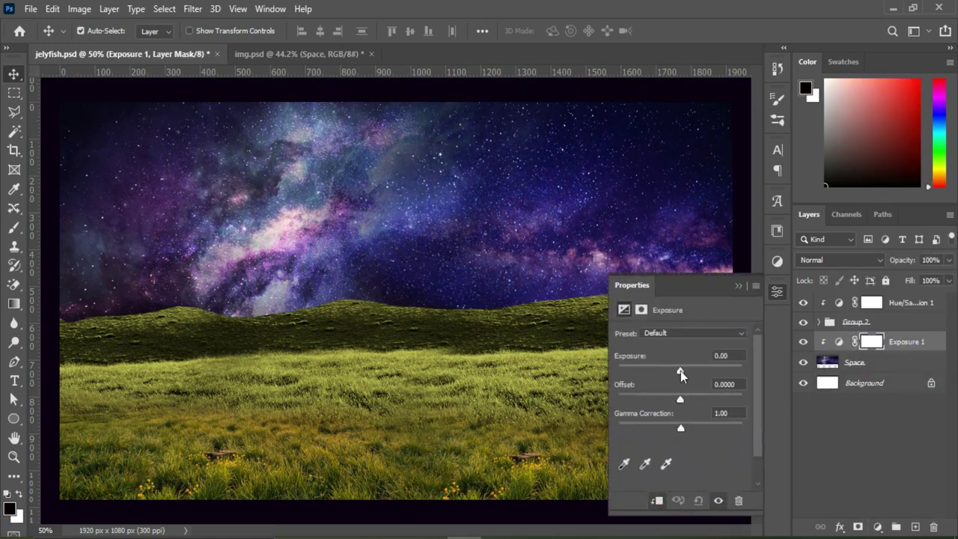
{"action": "left_click_drag", "start_coordinate": [680, 371], "coordinate": [642, 370]}
{"action": "left_click", "coordinate": [735, 285]}
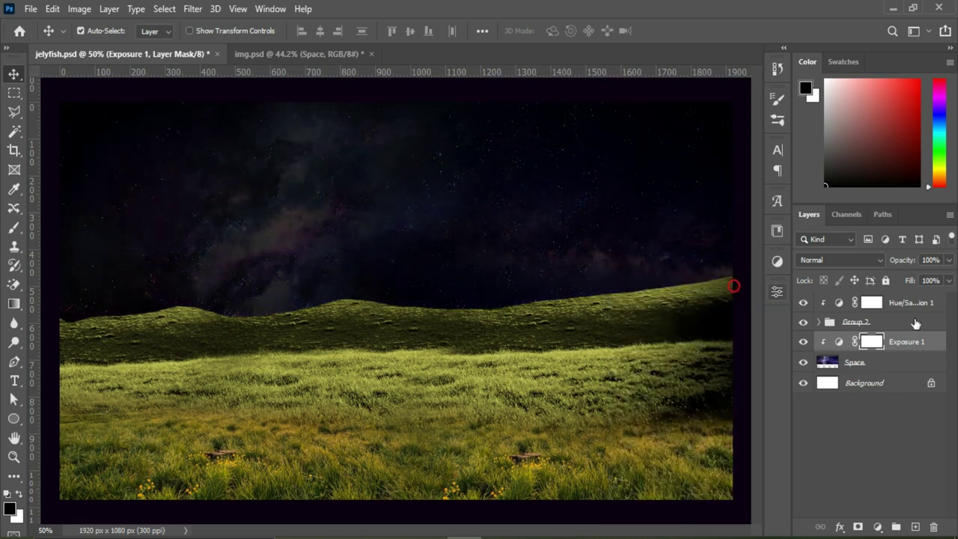
- Paint the Exposure mask with a 600 px brush to reveal the Milky Way
{"action": "key", "text": "b"}
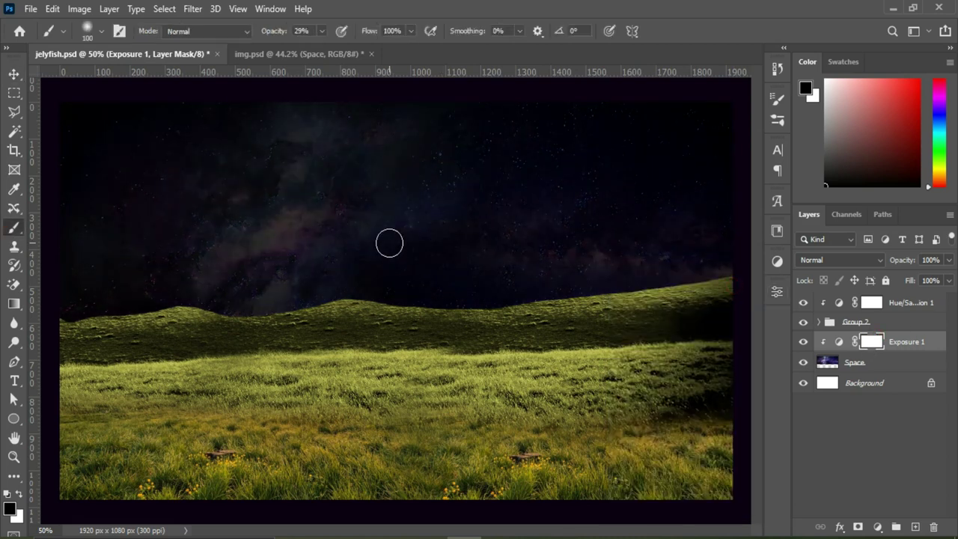
{"action": "key", "text": "bracketright"}
{"action": "key", "text": "bracketright"}
{"action": "left_click", "coordinate": [393, 224]}
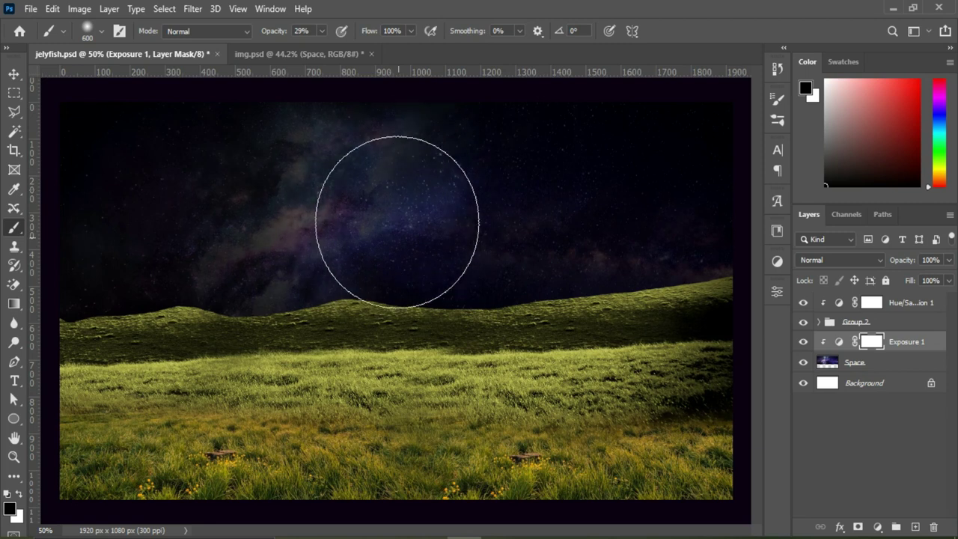
{"action": "mouse_move", "coordinate": [600, 124]}
{"action": "left_mouse_down"}
{"action": "mouse_move", "coordinate": [289, 129]}
{"action": "mouse_move", "coordinate": [449, 257]}
{"action": "mouse_move", "coordinate": [434, 218]}
{"action": "mouse_move", "coordinate": [379, 149]}
{"action": "left_mouse_up"}
- Position the cabin on the left hillside and darken it with a Levels adjustment
{"action": "key", "text": "v"}
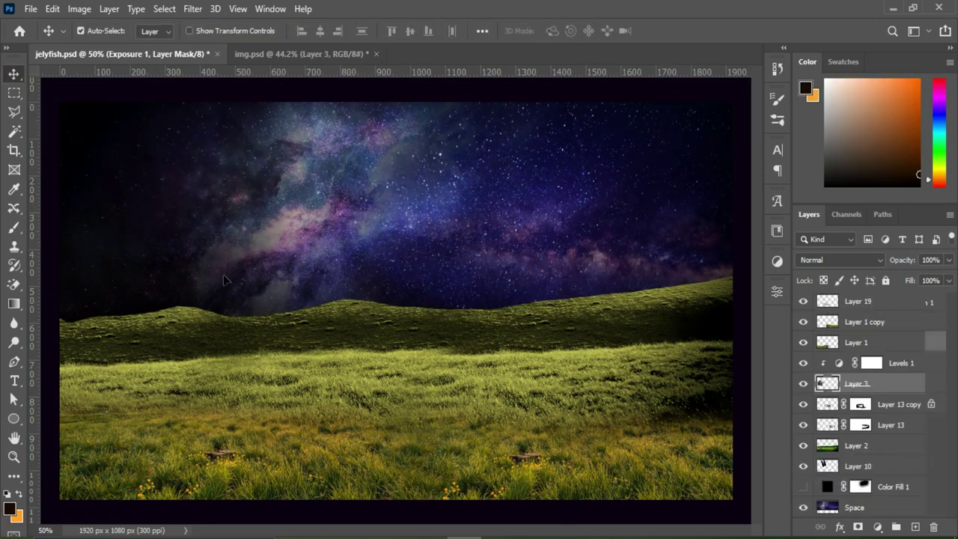
{"action": "left_click_drag", "start_coordinate": [892, 348], "coordinate": [893, 301]}
{"action": "mouse_move", "coordinate": [197, 248]}
{"action": "left_mouse_down"}
{"action": "mouse_move", "coordinate": [127, 256]}
{"action": "mouse_move", "coordinate": [174, 328]}
{"action": "left_mouse_up"}
{"action": "left_click", "coordinate": [878, 528]}
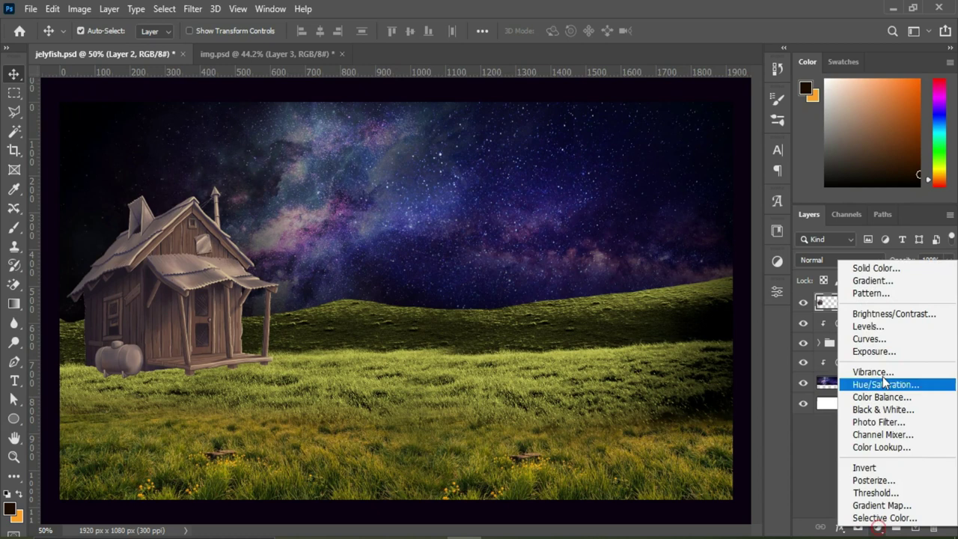
{"action": "left_click", "coordinate": [884, 327]}
{"action": "left_click_drag", "start_coordinate": [691, 441], "coordinate": [731, 441]}
{"action": "left_click_drag", "start_coordinate": [638, 441], "coordinate": [648, 441]}
{"action": "left_click_drag", "start_coordinate": [706, 438], "coordinate": [708, 440]}
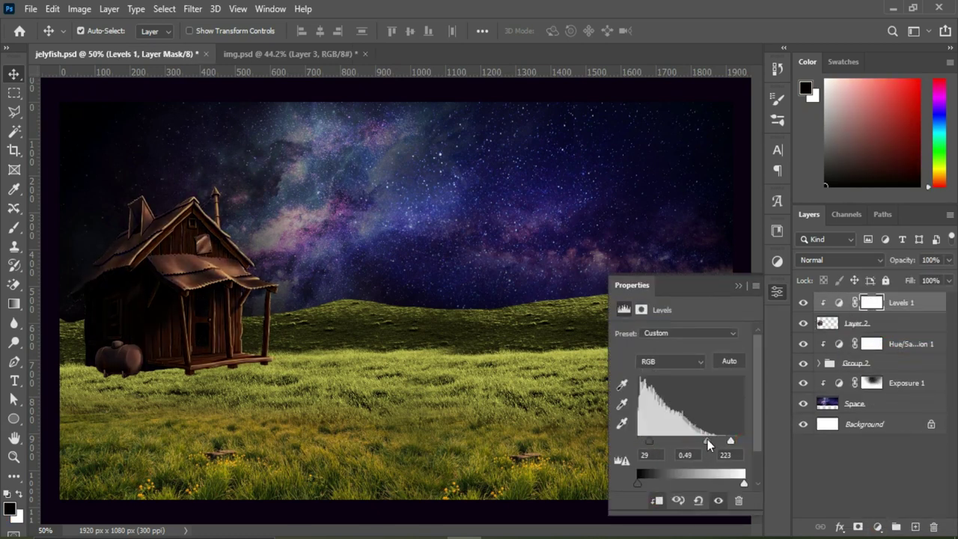
{"action": "left_click", "coordinate": [131, 358]}
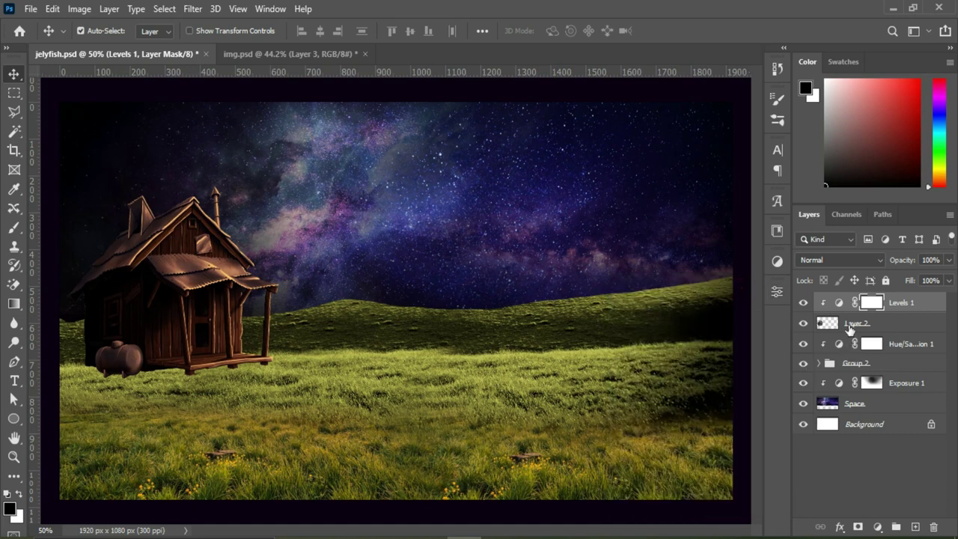
- Mask the cabin layer and blend its base into the grass with a small Soft Round brush
{"action": "left_click", "coordinate": [850, 324]}
{"action": "left_click", "coordinate": [858, 528]}
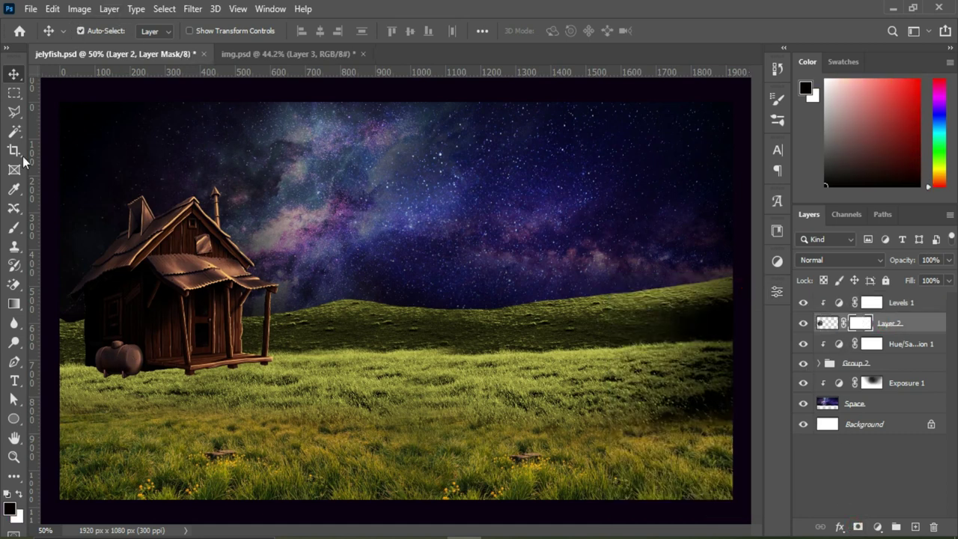
{"action": "left_click", "coordinate": [14, 227]}
{"action": "left_click", "coordinate": [87, 31]}
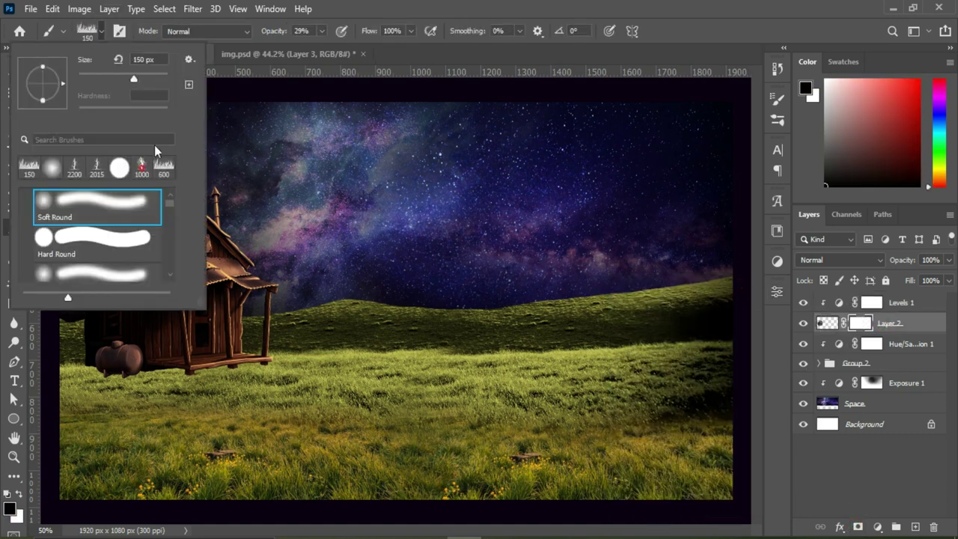
{"action": "key", "text": "Return"}
{"action": "scroll", "coordinate": [354, 378], "scroll_direction": "up", "scroll_amount": 2}
{"action": "key", "text": "bracketleft"}
{"action": "key", "text": "bracketleft"}
{"action": "key", "text": "bracketleft"}
{"action": "left_click_drag", "start_coordinate": [373, 387], "coordinate": [386, 384]}
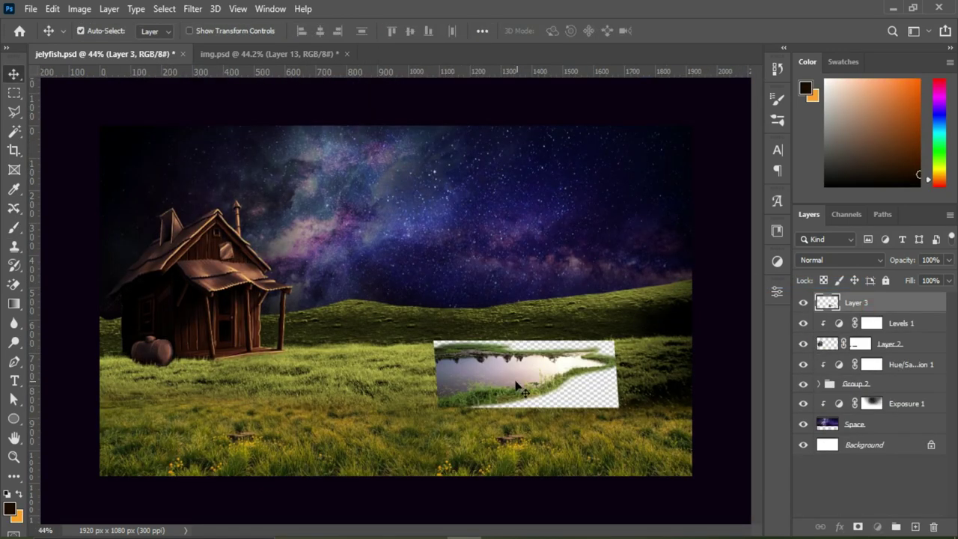
- Move the lake into the field and place a horizontally flipped copy left of it
{"action": "mouse_move", "coordinate": [517, 385]}
{"action": "left_mouse_down"}
{"action": "mouse_move", "coordinate": [506, 354]}
{"action": "mouse_move", "coordinate": [526, 345]}
{"action": "left_mouse_up"}
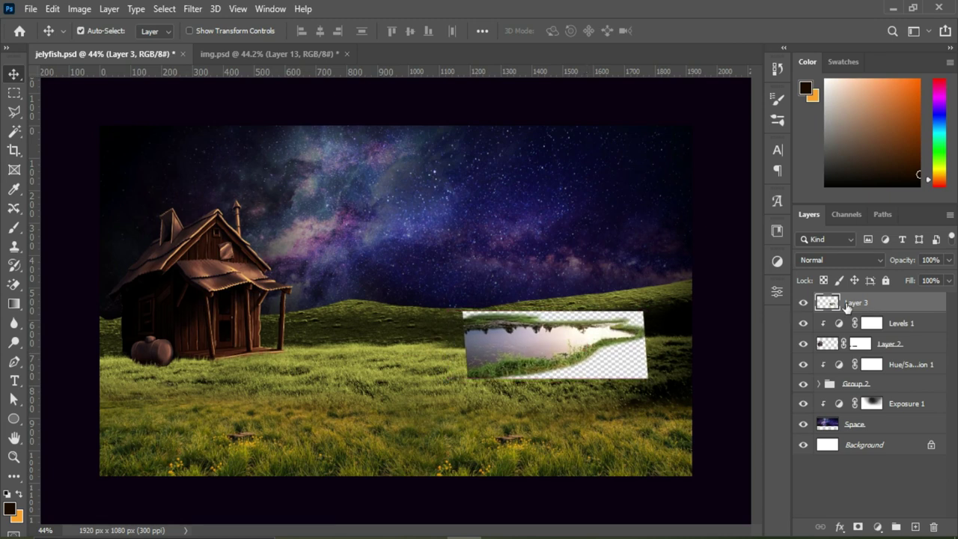
{"action": "key", "text": "ctrl+j"}
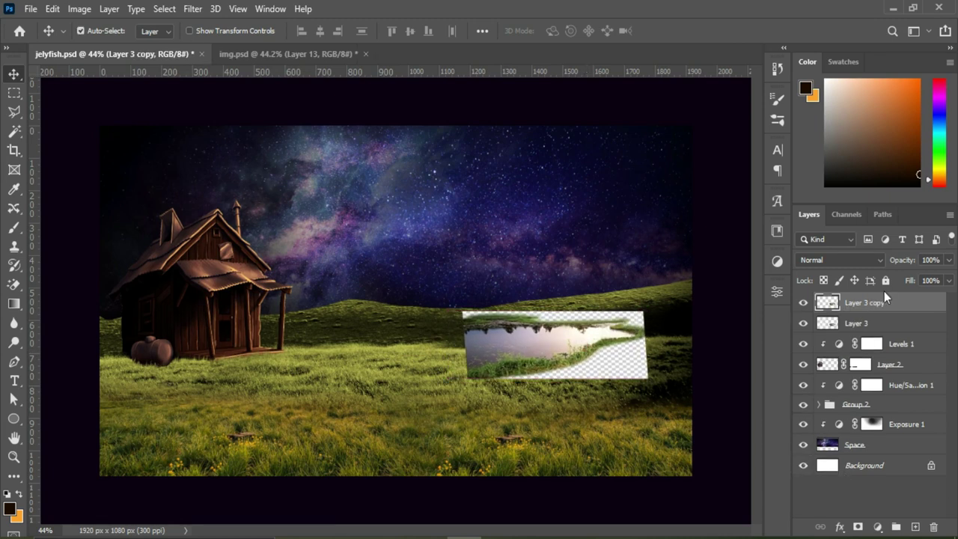
{"action": "left_click", "coordinate": [52, 8]}
{"action": "mouse_move", "coordinate": [97, 342]}
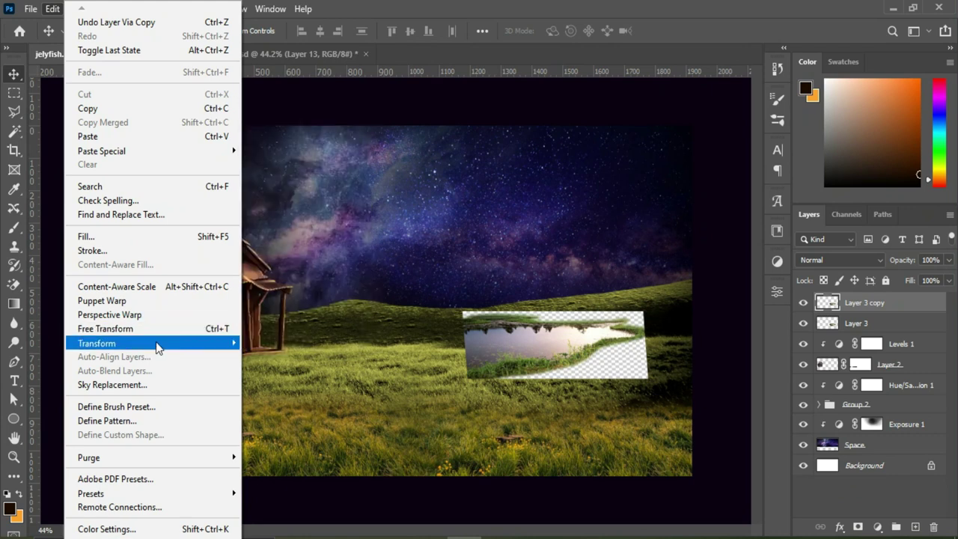
{"action": "left_click", "coordinate": [292, 330]}
{"action": "left_click_drag", "start_coordinate": [548, 338], "coordinate": [382, 331]}
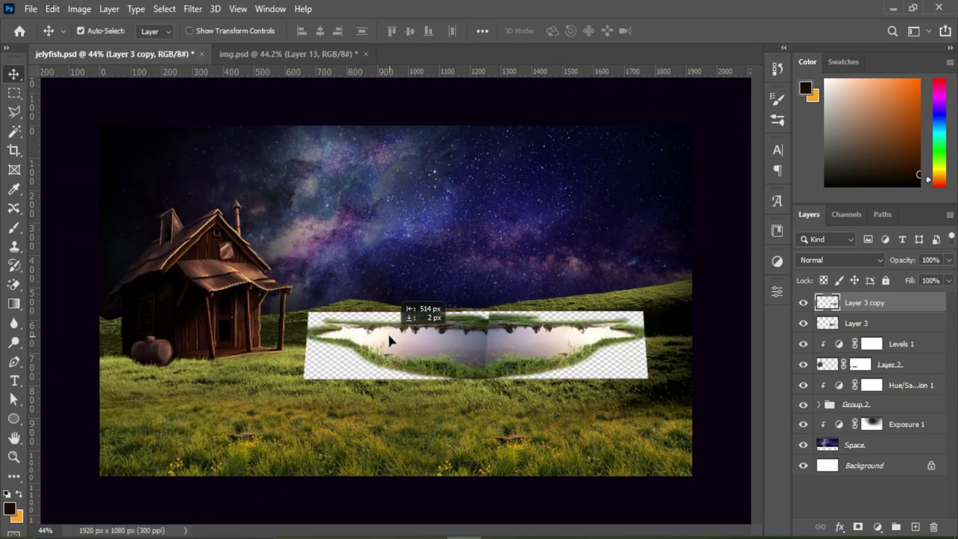
- Mask the lake copy and paint out its top edge with a Soft Round brush
{"action": "left_click", "coordinate": [858, 527]}
{"action": "key", "text": "b"}
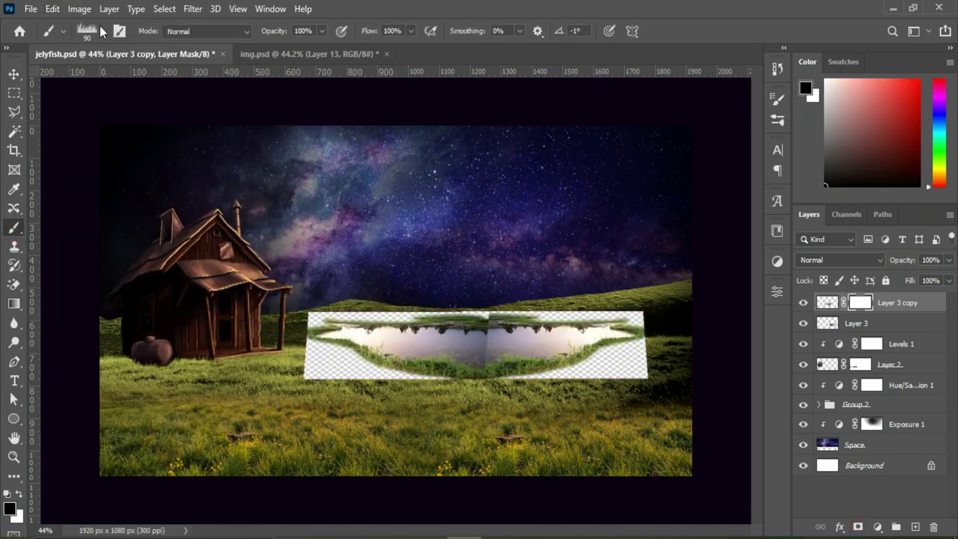
{"action": "left_click", "coordinate": [99, 31]}
{"action": "double_click", "coordinate": [90, 200]}
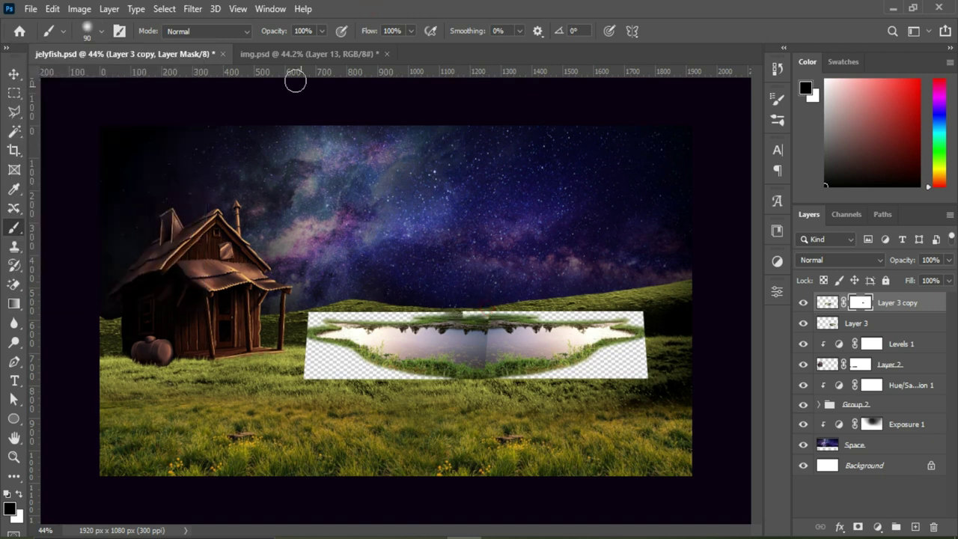
{"action": "mouse_move", "coordinate": [463, 307]}
{"action": "left_mouse_down"}
{"action": "mouse_move", "coordinate": [387, 305]}
{"action": "mouse_move", "coordinate": [340, 321]}
{"action": "left_mouse_up"}
{"action": "scroll", "coordinate": [341, 320], "scroll_direction": "up", "scroll_amount": 3}
{"action": "mouse_move", "coordinate": [487, 280]}
{"action": "left_mouse_down"}
{"action": "mouse_move", "coordinate": [379, 257]}
{"action": "mouse_move", "coordinate": [332, 285]}
{"action": "mouse_move", "coordinate": [329, 367]}
{"action": "mouse_move", "coordinate": [442, 389]}
{"action": "mouse_move", "coordinate": [594, 302]}
{"action": "mouse_move", "coordinate": [577, 337]}
{"action": "left_mouse_up"}
- Paint out the white strip along the original lake's top edge on its mask
{"action": "key", "text": "bracketleft"}
{"action": "key", "text": "bracketleft"}
{"action": "key", "text": "bracketleft"}
{"action": "key", "text": "2"}
{"action": "key", "text": "9"}
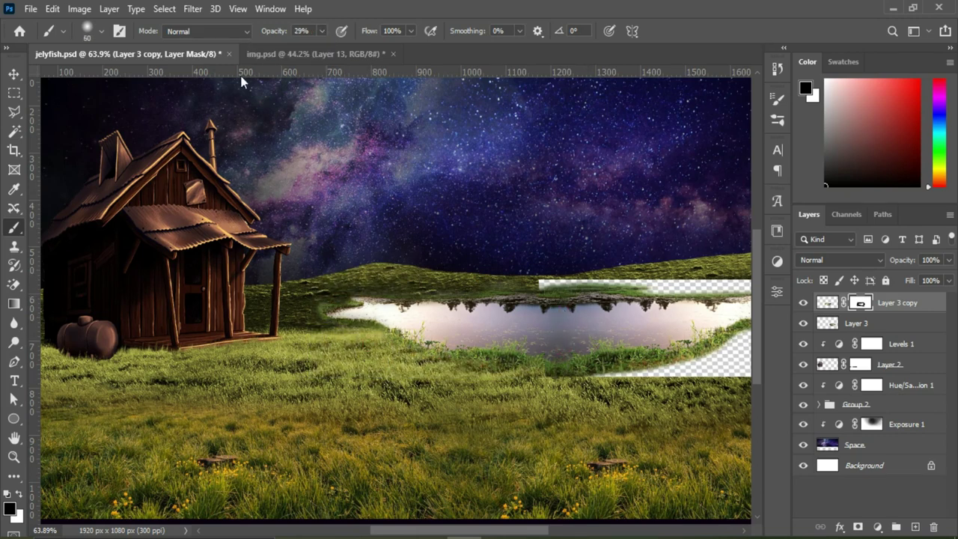
{"action": "left_click_drag", "start_coordinate": [242, 81], "coordinate": [79, 65]}
{"action": "left_click", "coordinate": [860, 323]}
{"action": "key", "text": "0"}
{"action": "mouse_move", "coordinate": [361, 262]}
{"action": "left_mouse_down"}
{"action": "mouse_move", "coordinate": [620, 280]}
{"action": "mouse_move", "coordinate": [599, 330]}
{"action": "mouse_move", "coordinate": [516, 360]}
{"action": "left_mouse_up"}
{"action": "key", "text": "bracketright"}
{"action": "key", "text": "bracketright"}
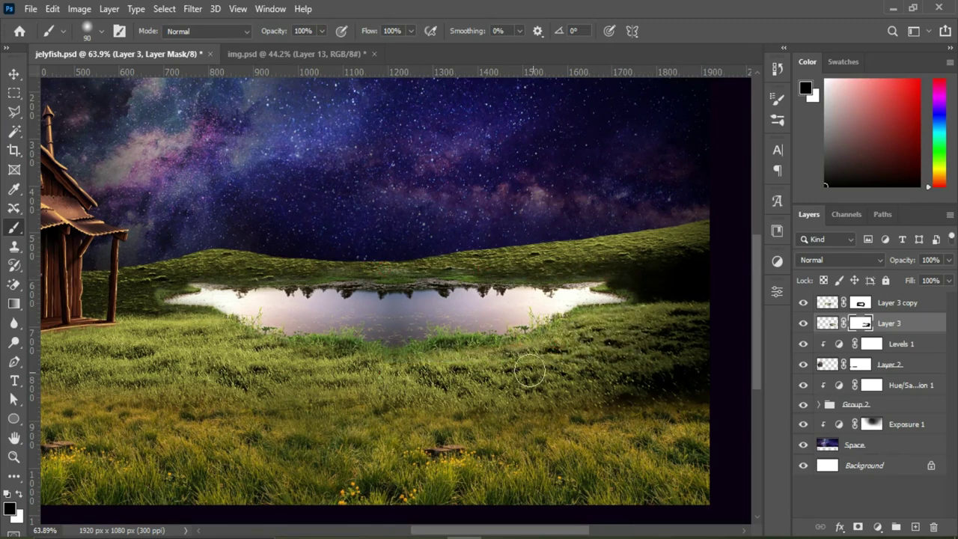
{"action": "key", "text": "ctrl+0"}
- Scale both lake layers to about 94%, then stretch the pond wider to the left
{"action": "left_click", "coordinate": [897, 302], "text": "ctrl"}
{"action": "key", "text": "ctrl+t"}
{"action": "left_click_drag", "start_coordinate": [648, 381], "coordinate": [640, 377]}
{"action": "left_click_drag", "start_coordinate": [519, 362], "coordinate": [524, 363]}
{"action": "left_click", "coordinate": [692, 29]}
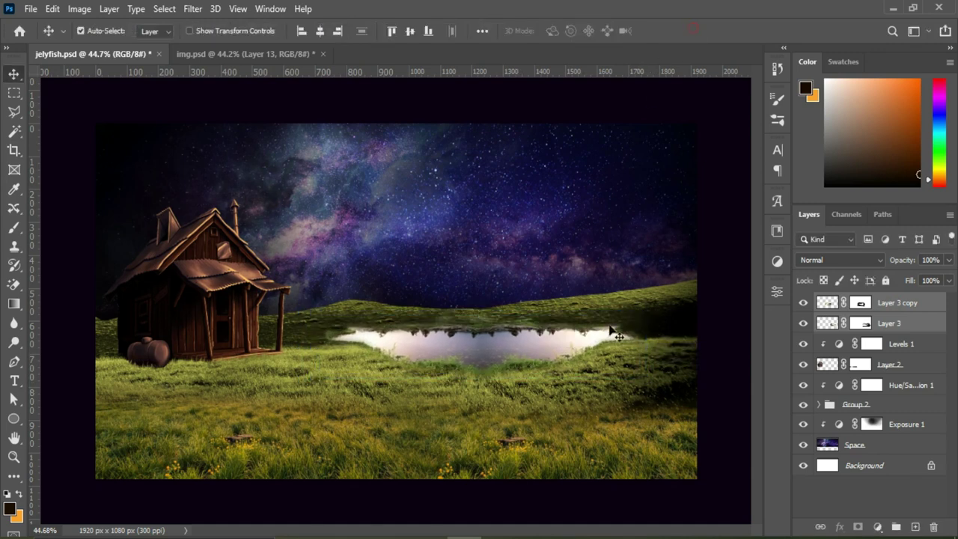
{"action": "key", "text": "ctrl+t"}
{"action": "left_click_drag", "start_coordinate": [317, 349], "coordinate": [299, 349]}
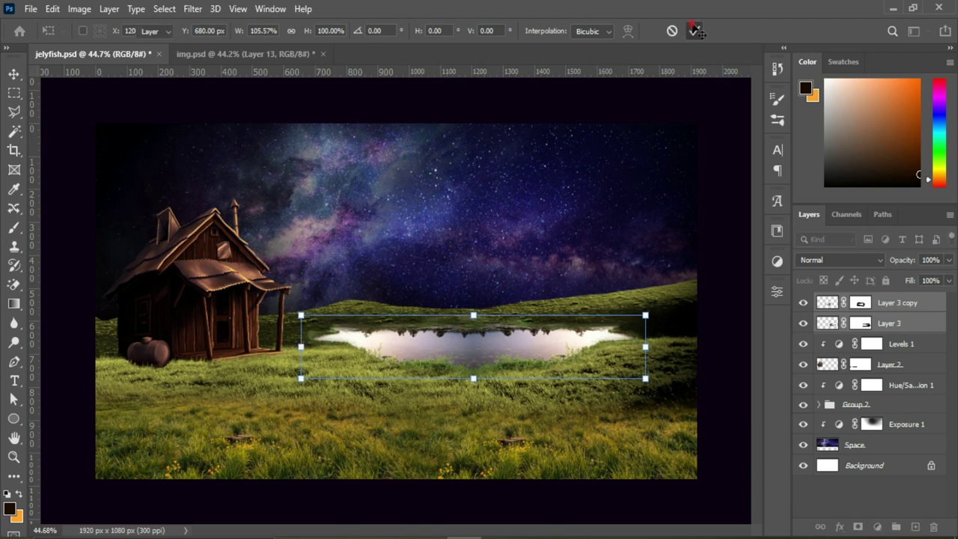
{"action": "left_click", "coordinate": [695, 30]}
{"action": "left_click", "coordinate": [860, 303]}
{"action": "key", "text": "b"}
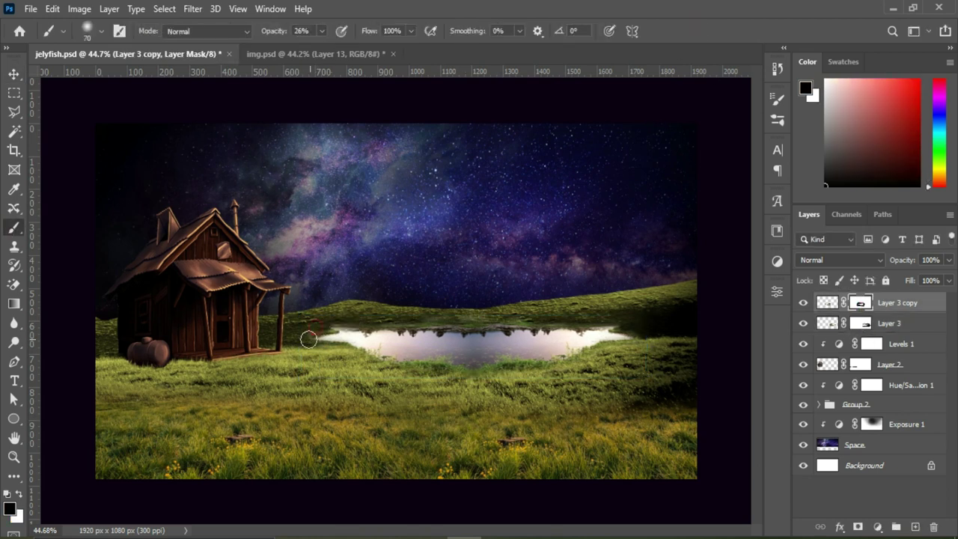
{"action": "key", "text": "v"}
{"action": "scroll", "coordinate": [340, 319], "scroll_direction": "down", "scroll_amount": 1}
- Warp the stone path so its far end curves from the cabin toward the pond
{"action": "left_click", "coordinate": [904, 387]}
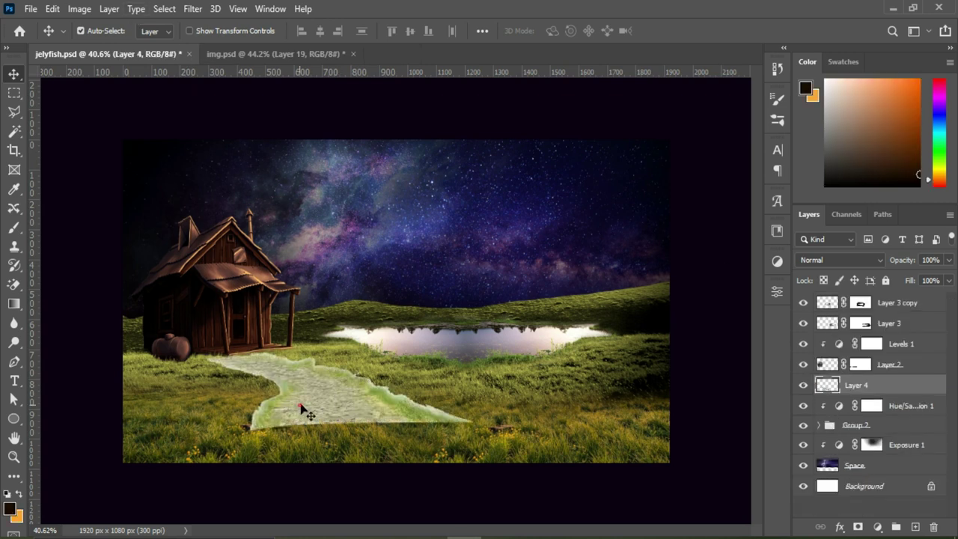
{"action": "left_click_drag", "start_coordinate": [301, 408], "coordinate": [306, 393]}
{"action": "left_click", "coordinate": [53, 8]}
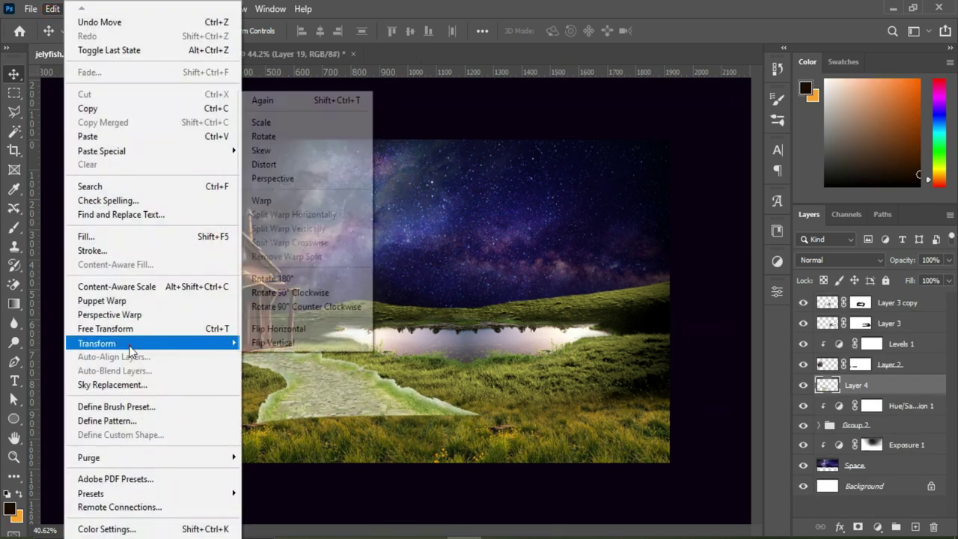
{"action": "left_click", "coordinate": [261, 200]}
{"action": "left_click_drag", "start_coordinate": [483, 343], "coordinate": [513, 308]}
{"action": "left_click_drag", "start_coordinate": [485, 366], "coordinate": [715, 391]}
{"action": "left_click_drag", "start_coordinate": [210, 367], "coordinate": [225, 367]}
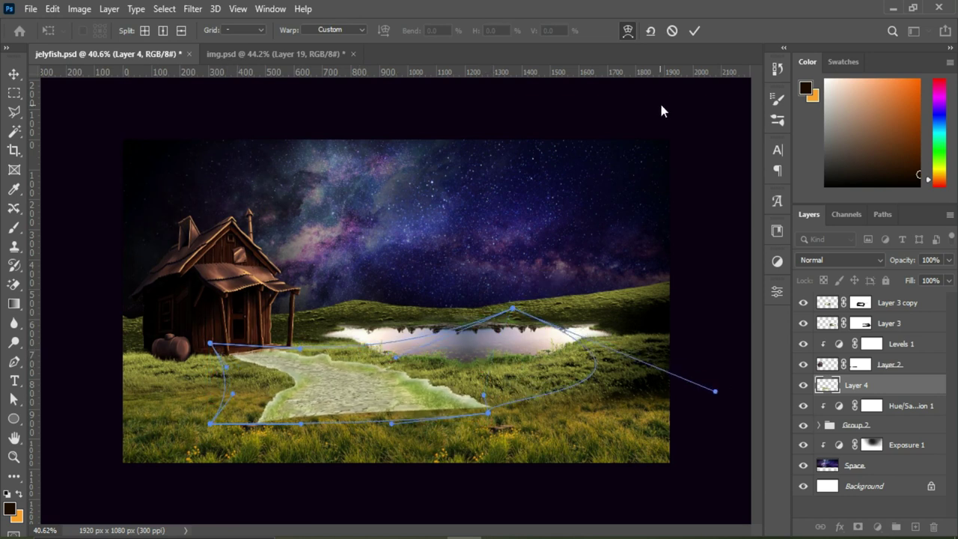
{"action": "left_click_drag", "start_coordinate": [306, 389], "coordinate": [262, 431]}
{"action": "key", "text": "Return"}
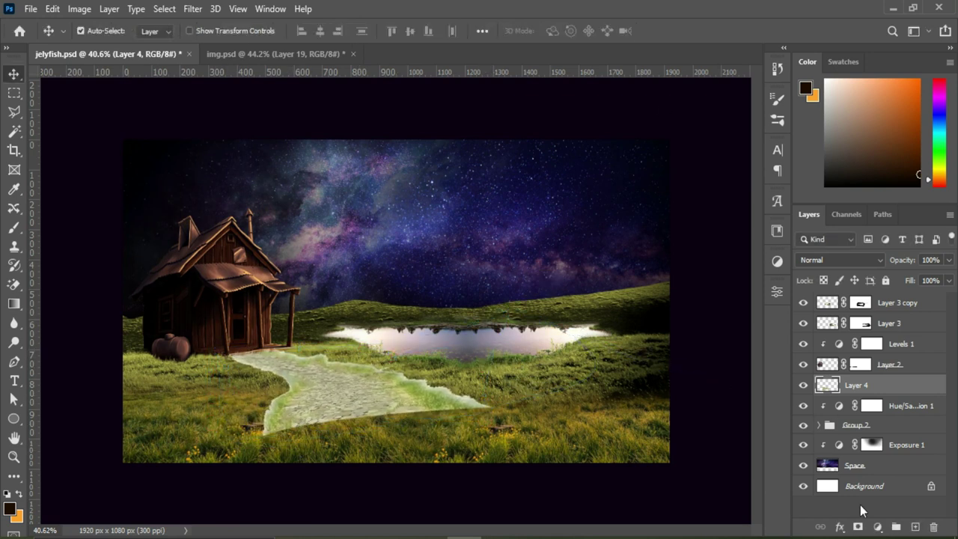
- Mask the path layer and fade its edges softly into the grass
{"action": "left_click", "coordinate": [858, 527]}
{"action": "left_click", "coordinate": [14, 227]}
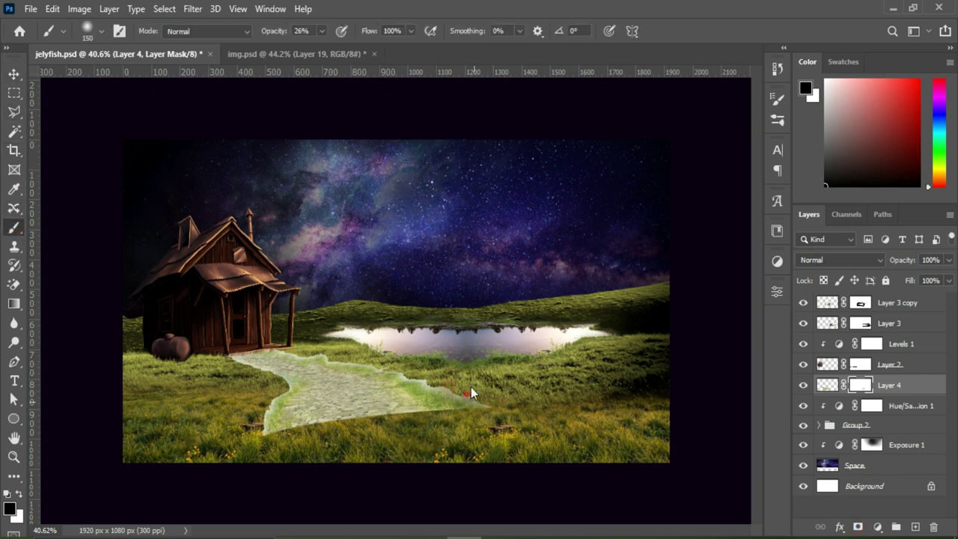
{"action": "mouse_move", "coordinate": [479, 408]}
{"action": "left_mouse_down"}
{"action": "mouse_move", "coordinate": [353, 406]}
{"action": "mouse_move", "coordinate": [417, 427]}
{"action": "mouse_move", "coordinate": [455, 376]}
{"action": "left_mouse_up"}
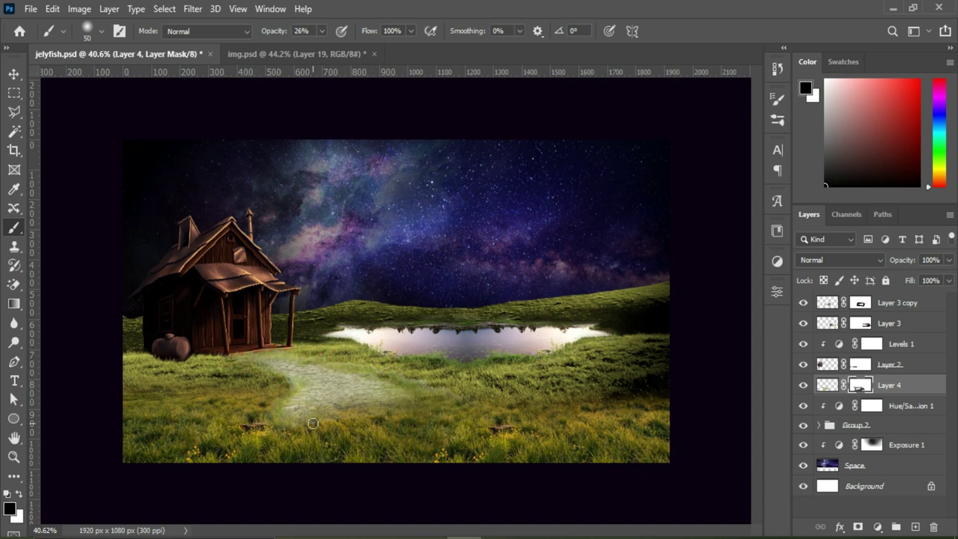
{"action": "key", "text": "v"}
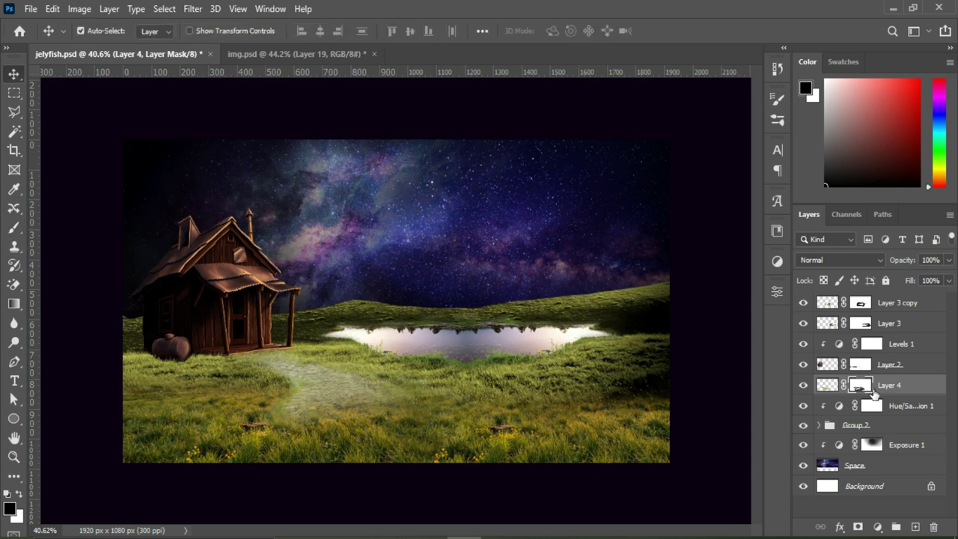
- Darken the path with a clipped Levels adjustment at 25/0.77/247
{"action": "left_click", "coordinate": [879, 527]}
{"action": "left_click", "coordinate": [867, 322]}
{"action": "left_click", "coordinate": [658, 501]}
{"action": "left_click_drag", "start_coordinate": [691, 441], "coordinate": [698, 442]}
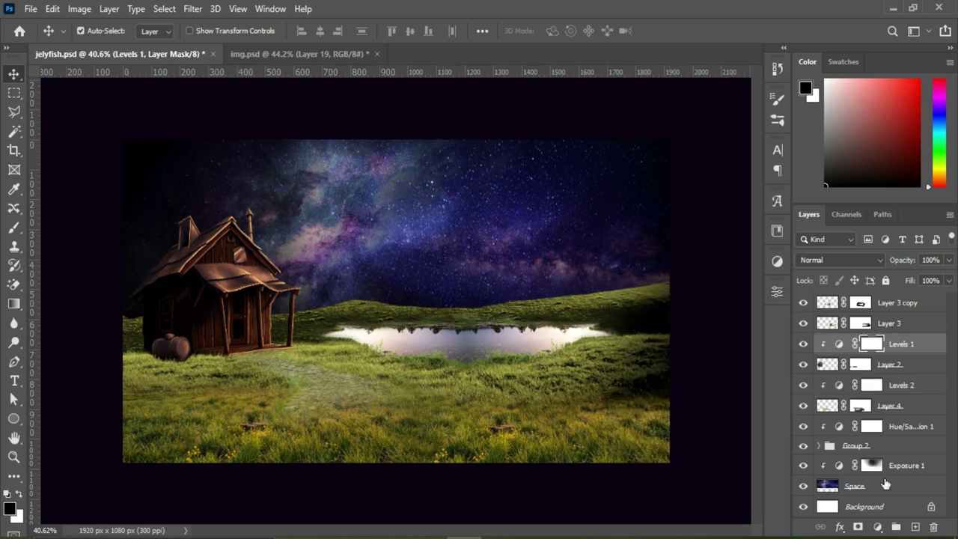
- Add a Curves S-curve that lowers the shadows and raises the highlights
{"action": "left_click", "coordinate": [878, 527]}
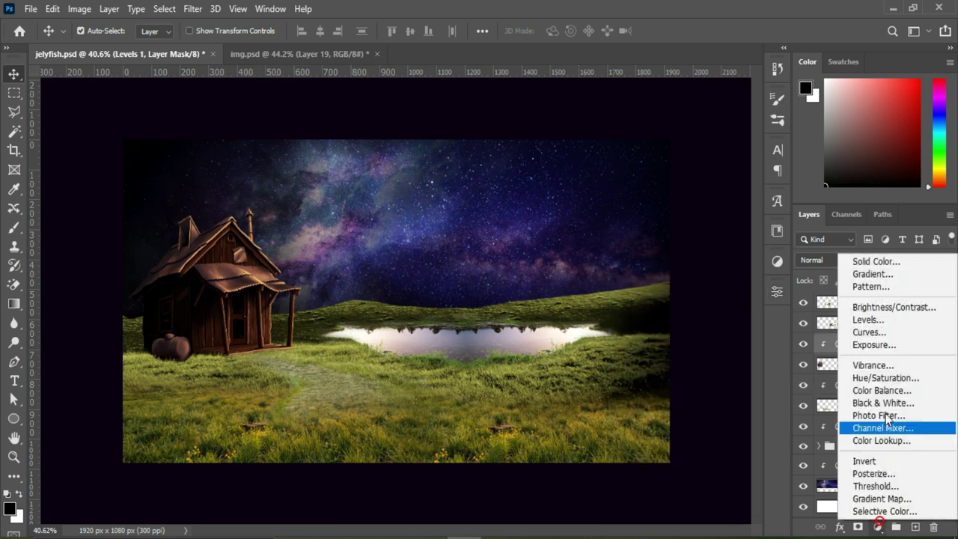
{"action": "left_click", "coordinate": [830, 332]}
{"action": "left_click_drag", "start_coordinate": [669, 445], "coordinate": [676, 445]}
{"action": "left_click_drag", "start_coordinate": [707, 404], "coordinate": [715, 386]}
{"action": "left_click", "coordinate": [739, 285]}
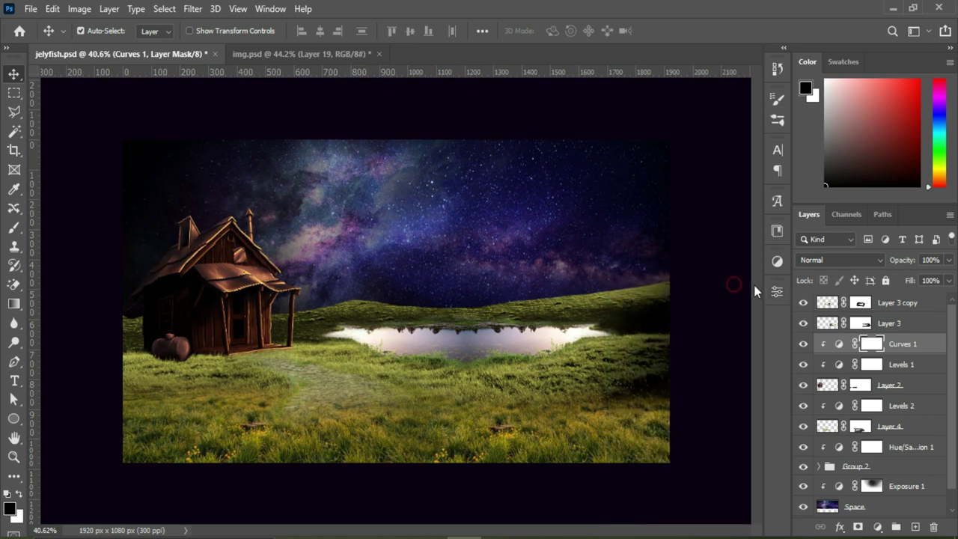
- Above Hue/Saturation 1, add a strongly darkening Exposure layer with an inverted mask
{"action": "left_click", "coordinate": [820, 447]}
{"action": "left_click", "coordinate": [872, 427]}
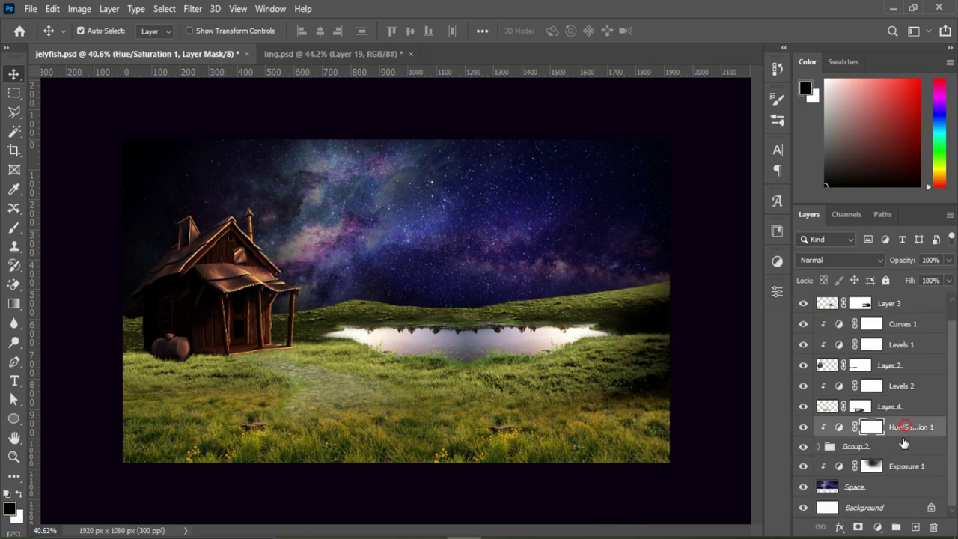
{"action": "left_click", "coordinate": [878, 527]}
{"action": "left_click", "coordinate": [874, 351]}
{"action": "left_click_drag", "start_coordinate": [680, 366], "coordinate": [641, 367]}
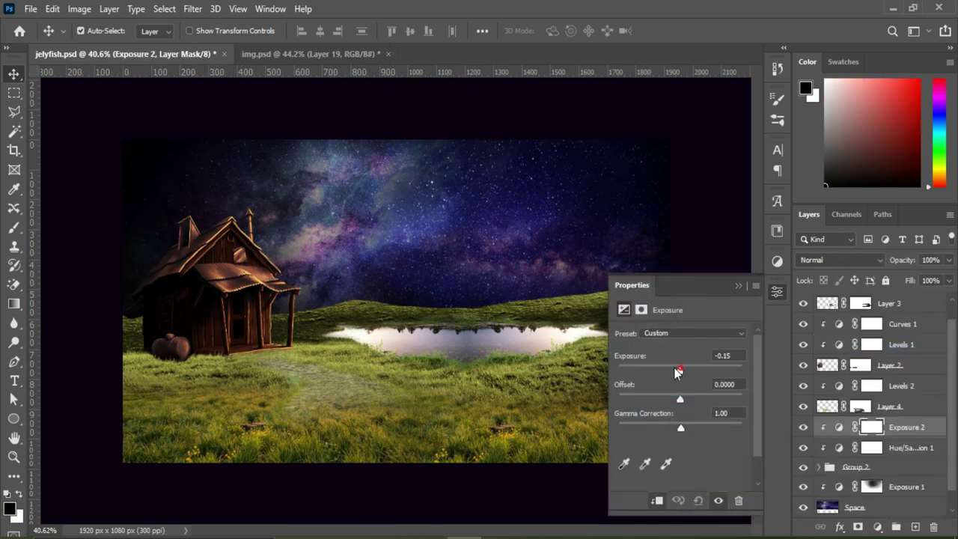
{"action": "left_click", "coordinate": [736, 285]}
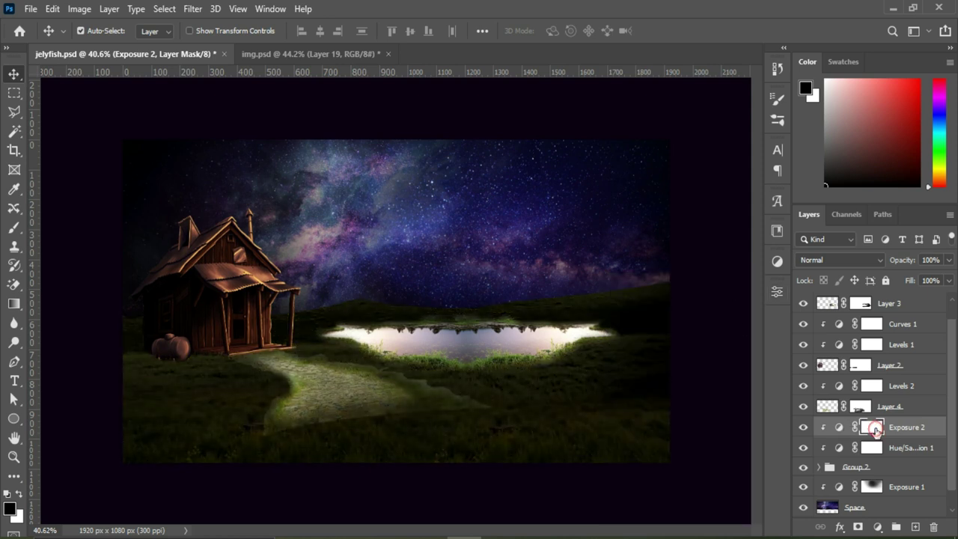
{"action": "key", "text": "ctrl+i"}
- Paint white on the Exposure mask to darken the grass along the bottom edges
{"action": "left_click", "coordinate": [13, 226]}
{"action": "left_click", "coordinate": [322, 30]}
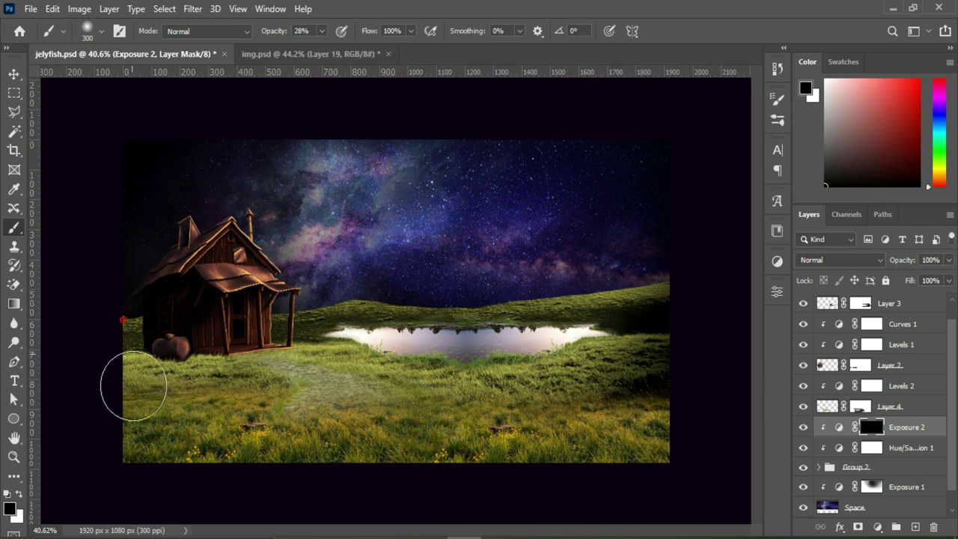
{"action": "key", "text": "x"}
{"action": "mouse_move", "coordinate": [177, 374]}
{"action": "left_mouse_down"}
{"action": "mouse_move", "coordinate": [182, 348]}
{"action": "mouse_move", "coordinate": [160, 434]}
{"action": "mouse_move", "coordinate": [218, 449]}
{"action": "mouse_move", "coordinate": [603, 434]}
{"action": "left_mouse_up"}
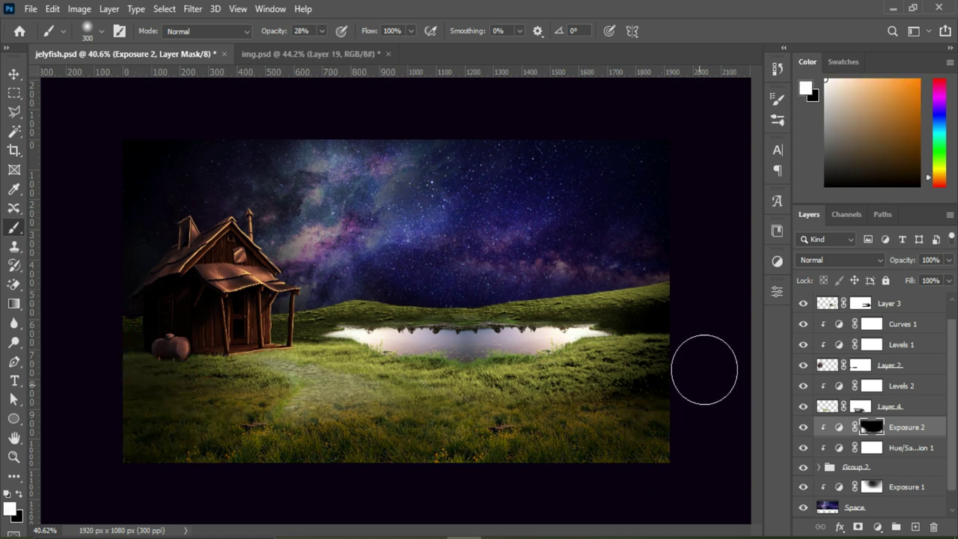
{"action": "left_click_drag", "start_coordinate": [517, 385], "coordinate": [279, 447]}
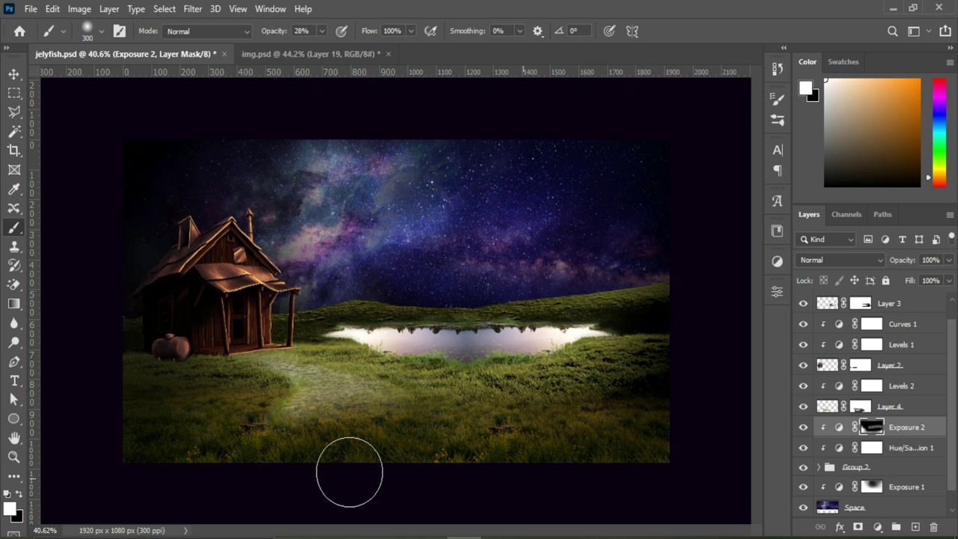
- Mask Layer 1 in Group 2 and paint black at 100% to hide the horizon grass edge
{"action": "left_click", "coordinate": [349, 470], "text": "ctrl"}
{"action": "left_click", "coordinate": [898, 490]}
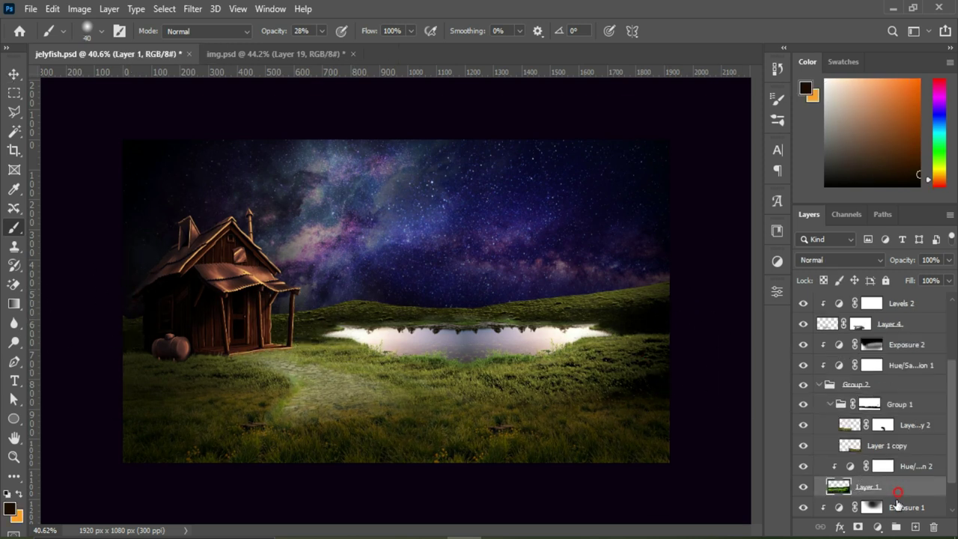
{"action": "left_click", "coordinate": [859, 528]}
{"action": "left_click", "coordinate": [323, 31]}
{"action": "left_click_drag", "start_coordinate": [325, 49], "coordinate": [382, 53]}
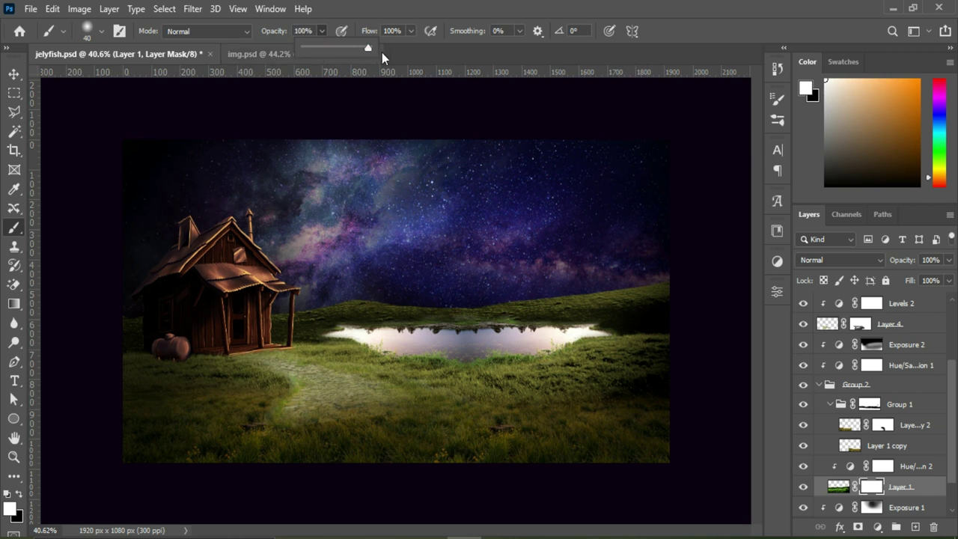
{"action": "key", "text": "x"}
{"action": "left_click_drag", "start_coordinate": [584, 293], "coordinate": [383, 304]}
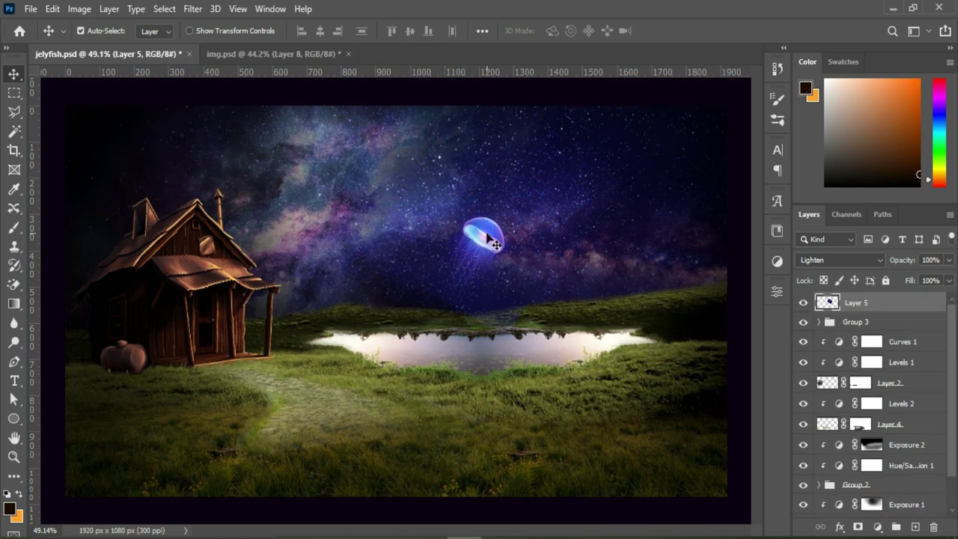
- Move the jellyfish up and left, keeping it in Lighten blend mode
{"action": "mouse_move", "coordinate": [495, 243]}
{"action": "left_mouse_down"}
{"action": "mouse_move", "coordinate": [470, 234]}
{"action": "mouse_move", "coordinate": [451, 256]}
{"action": "left_mouse_up"}
{"action": "left_click", "coordinate": [842, 260]}
{"action": "left_click", "coordinate": [803, 283]}
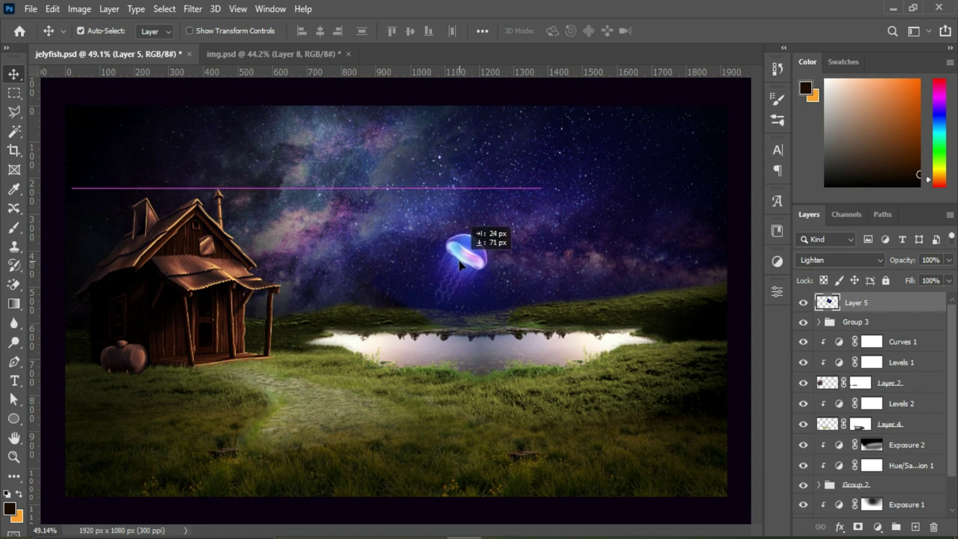
- With a 29% opacity brush, mask out the jellyfish part overlapping the pond
{"action": "left_click", "coordinate": [13, 229]}
{"action": "key", "text": "bracketright"}
{"action": "key", "text": "bracketright"}
{"action": "key", "text": "2"}
{"action": "key", "text": "9"}
{"action": "left_click", "coordinate": [437, 328]}
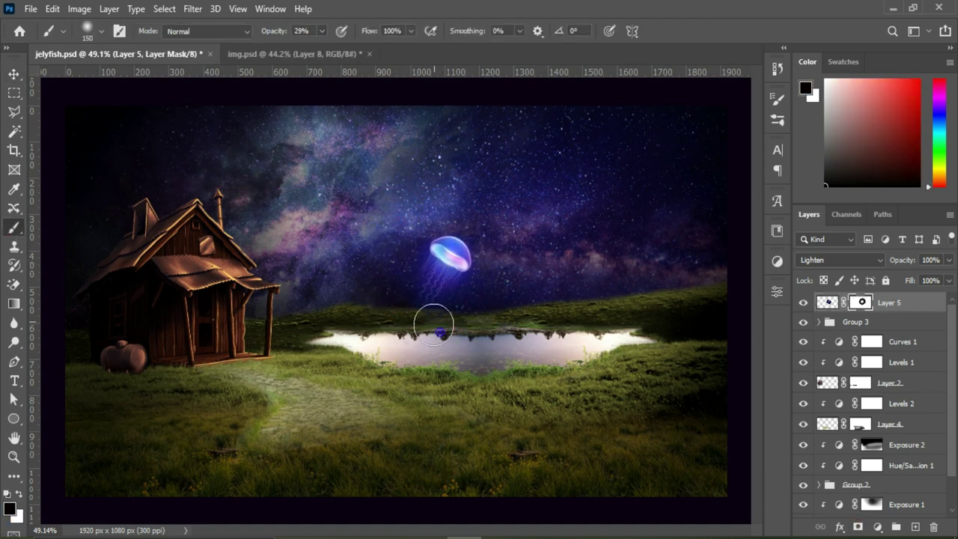
- Free-transform the jellyfish slightly larger, nudge it right, and commit
{"action": "key", "text": "v"}
{"action": "key", "text": "ctrl+t"}
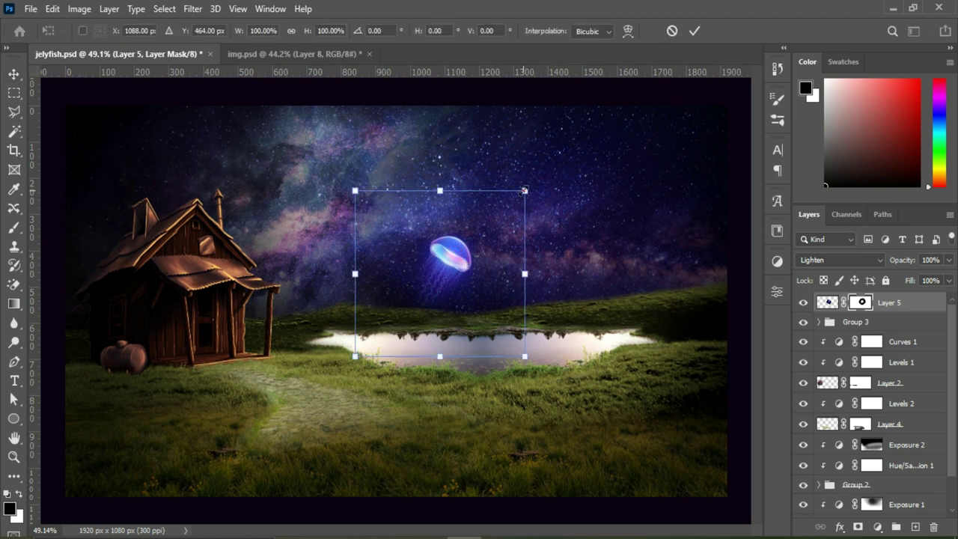
{"action": "left_click_drag", "start_coordinate": [524, 191], "coordinate": [533, 180]}
{"action": "left_click_drag", "start_coordinate": [449, 247], "coordinate": [452, 256]}
{"action": "left_click", "coordinate": [693, 33]}
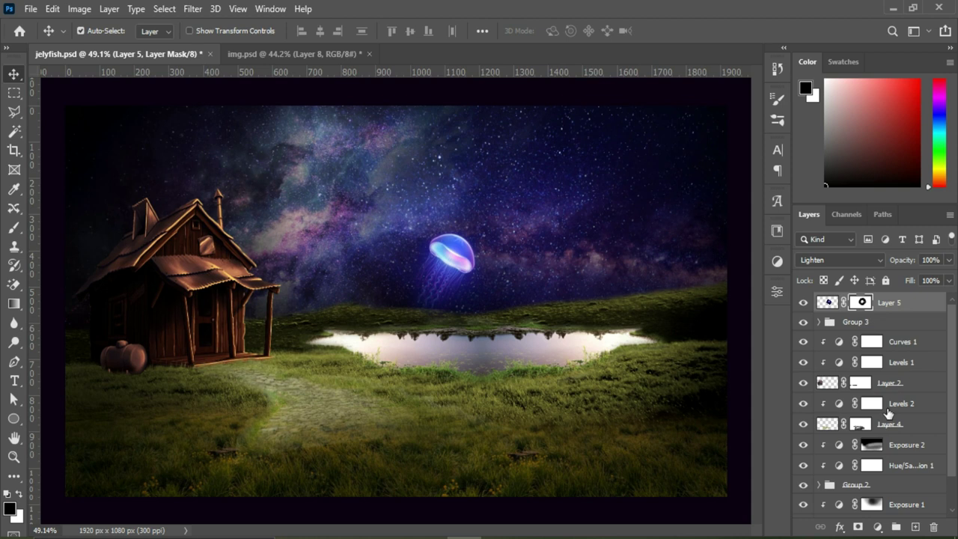
{"action": "left_click", "coordinate": [878, 528]}
- Add a Curves adjustment with a slight curve lift
{"action": "left_click", "coordinate": [898, 339]}
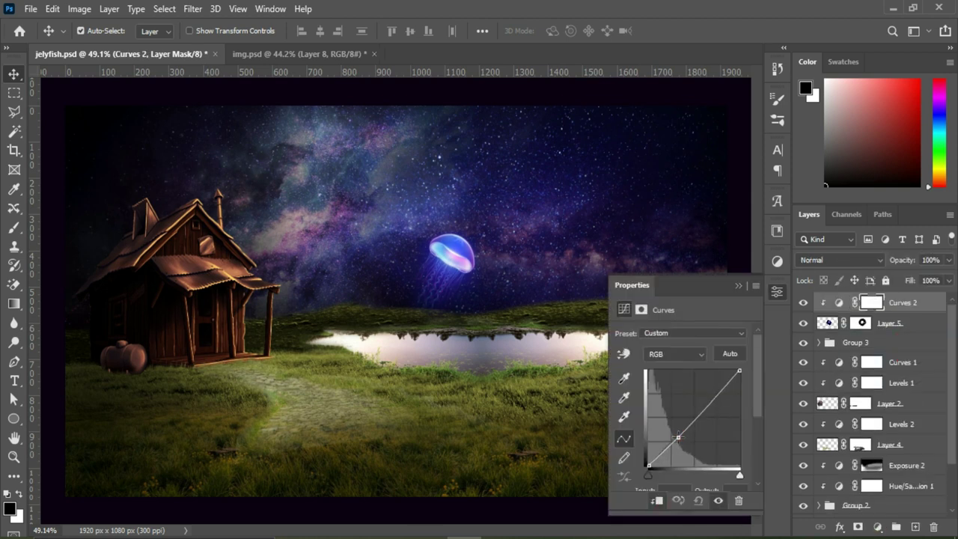
{"action": "left_click_drag", "start_coordinate": [678, 437], "coordinate": [676, 417]}
{"action": "left_click", "coordinate": [738, 286]}
{"action": "scroll", "coordinate": [909, 449], "scroll_direction": "down", "scroll_amount": 3}
- Above Exposure 2, add a Color Balance layer pushed fully to Blue +100
{"action": "left_click", "coordinate": [923, 407]}
{"action": "left_click", "coordinate": [879, 527]}
{"action": "left_click", "coordinate": [885, 399]}
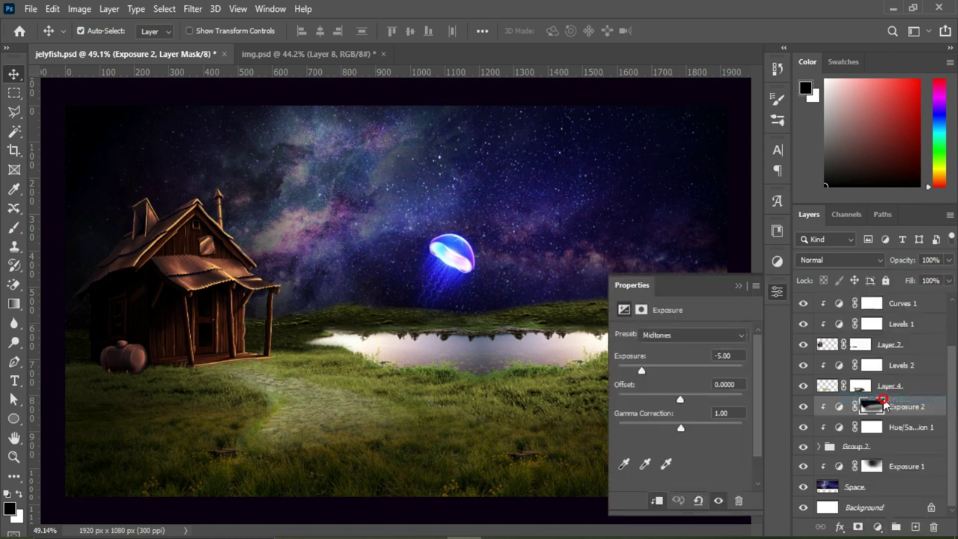
{"action": "left_click_drag", "start_coordinate": [662, 414], "coordinate": [711, 425]}
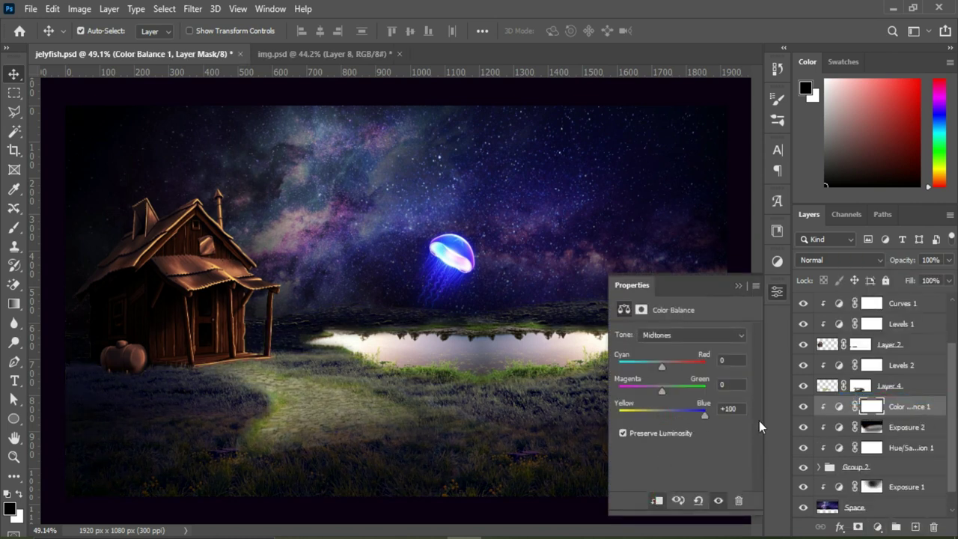
{"action": "left_click", "coordinate": [670, 517]}
- Lower the Exposure 2 layer opacity to 49%
{"action": "left_click", "coordinate": [876, 435]}
{"action": "left_click", "coordinate": [948, 260]}
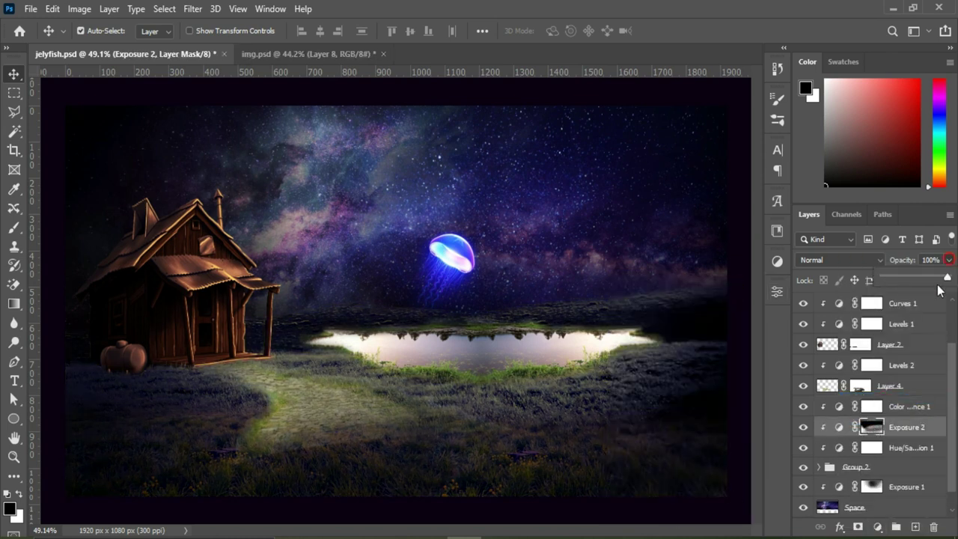
{"action": "left_click_drag", "start_coordinate": [949, 277], "coordinate": [910, 278]}
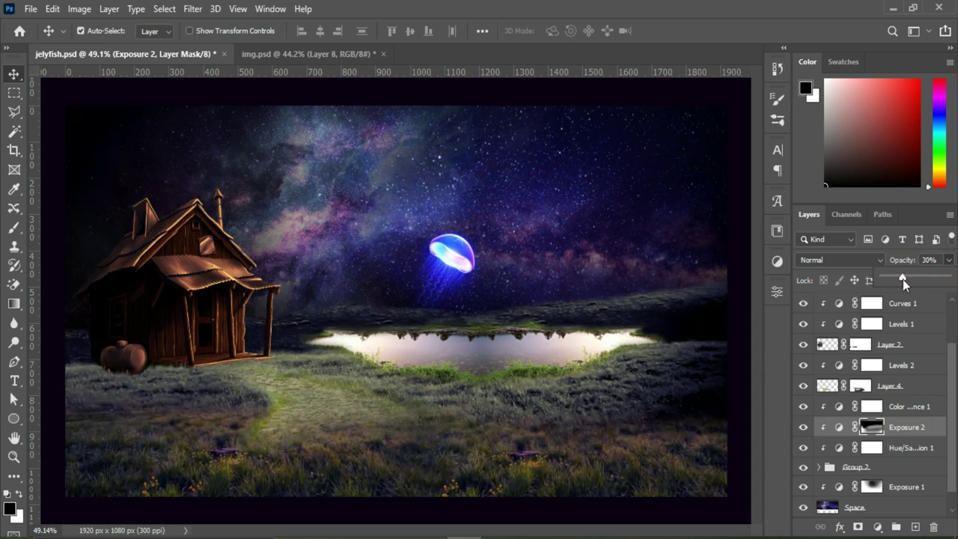
{"action": "left_click_drag", "start_coordinate": [912, 286], "coordinate": [915, 288]}
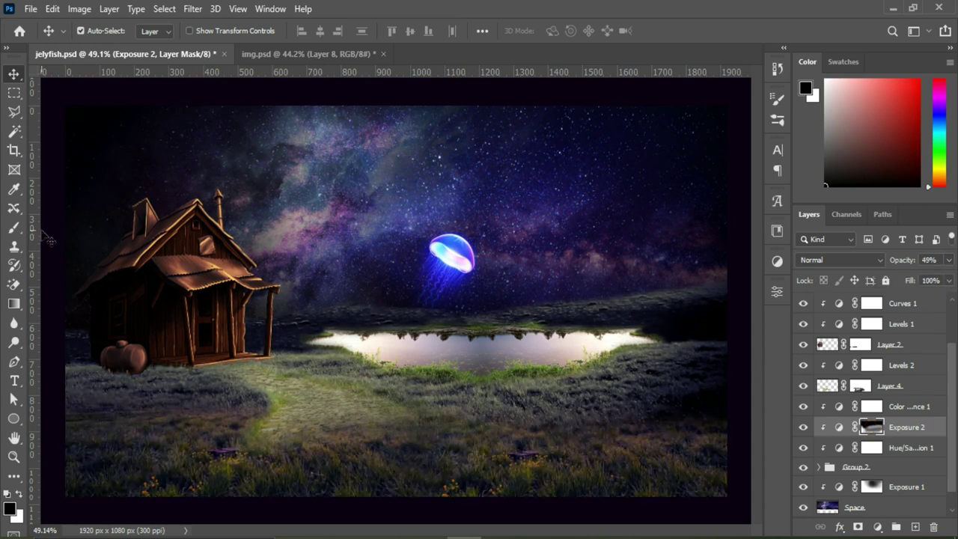
{"action": "key", "text": "b"}
{"action": "left_click", "coordinate": [322, 30]}
{"action": "left_click", "coordinate": [316, 371]}
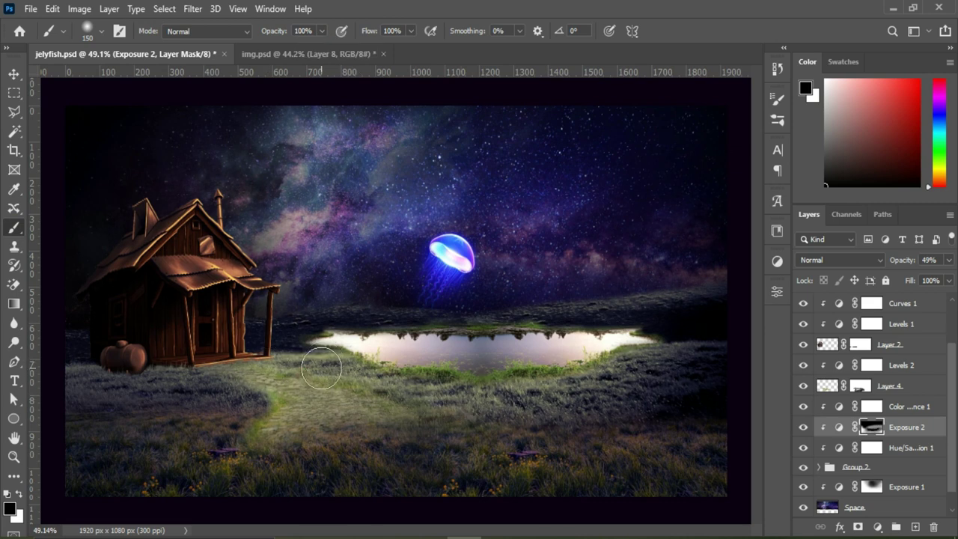
{"action": "key", "text": "v"}
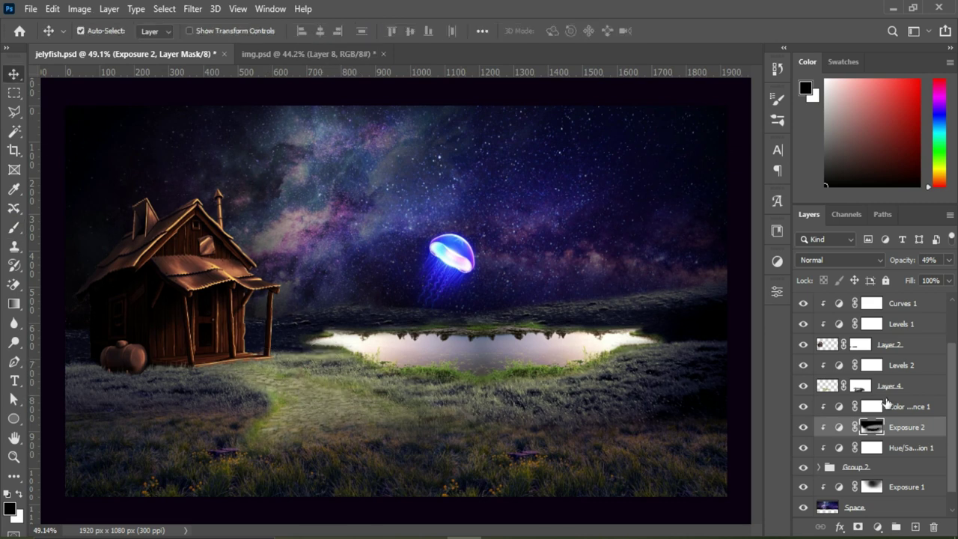
- Add a colorized purple Hue/Saturation layer in Color Dodge at 37% opacity
{"action": "left_click", "coordinate": [914, 409]}
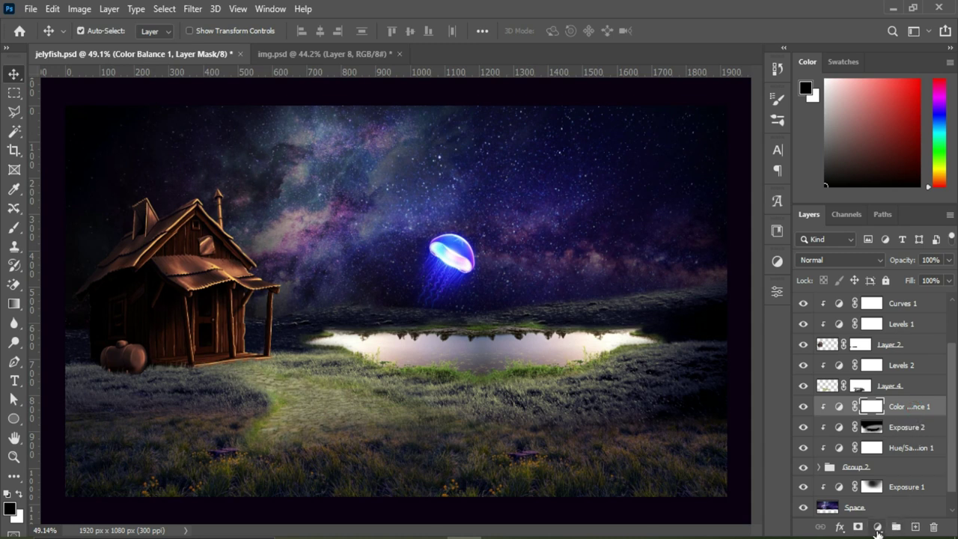
{"action": "left_click", "coordinate": [879, 528]}
{"action": "left_click", "coordinate": [886, 387]}
{"action": "left_click", "coordinate": [689, 467]}
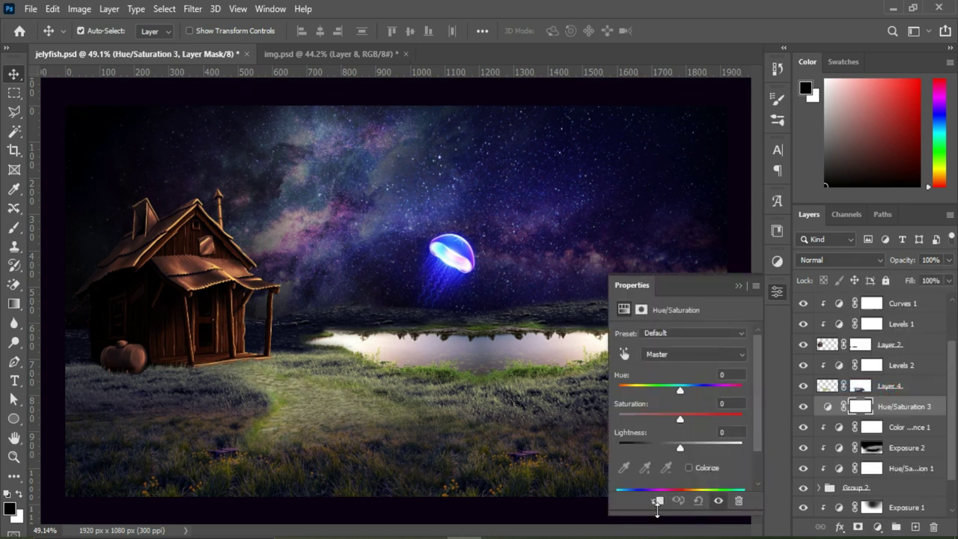
{"action": "left_click_drag", "start_coordinate": [659, 389], "coordinate": [714, 385]}
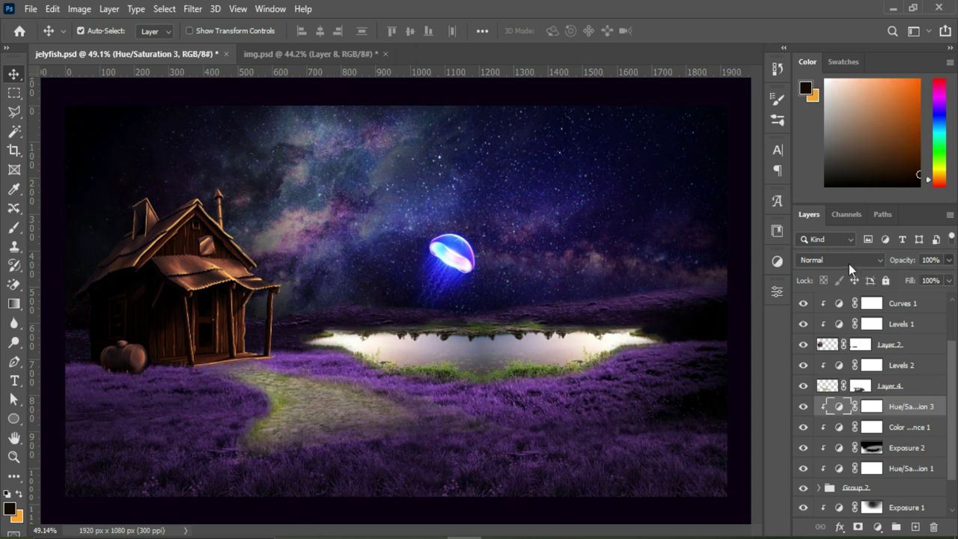
{"action": "left_click", "coordinate": [849, 264]}
{"action": "left_click", "coordinate": [825, 304]}
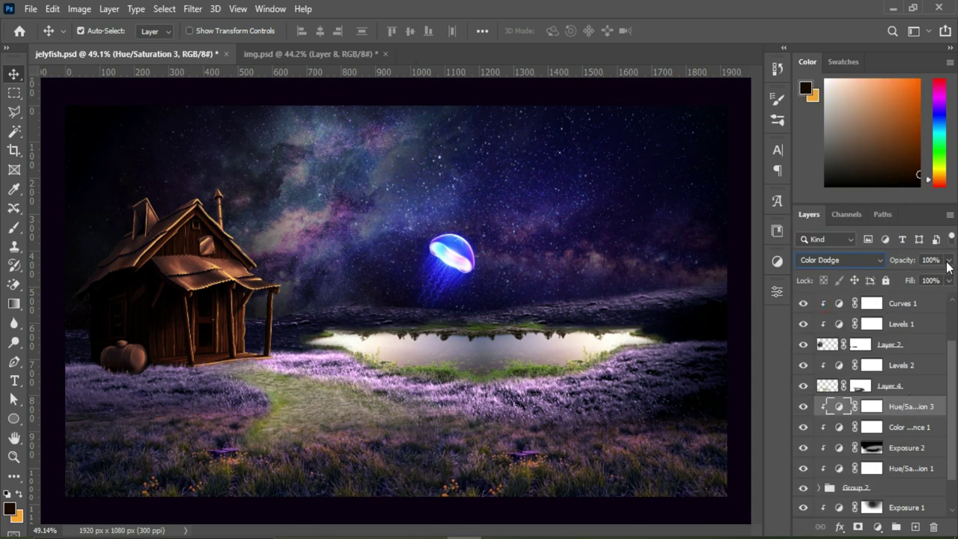
{"action": "left_click_drag", "start_coordinate": [948, 262], "coordinate": [908, 279]}
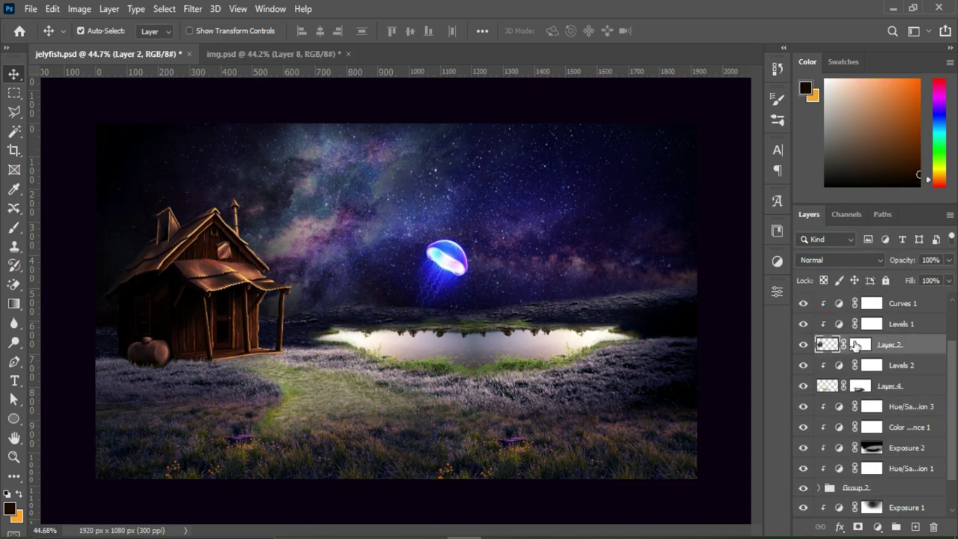
- Add an Exposure 3 adjustment and invert its mask to black
{"action": "left_click", "coordinate": [872, 303]}
{"action": "left_click", "coordinate": [878, 528]}
{"action": "left_click", "coordinate": [874, 352]}
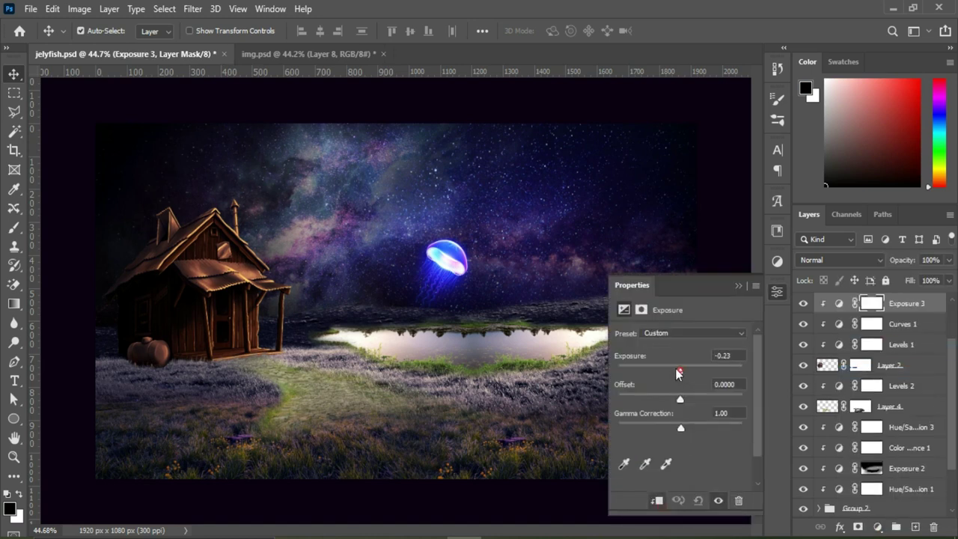
{"action": "left_click", "coordinate": [740, 283]}
{"action": "key", "text": "ctrl+i"}
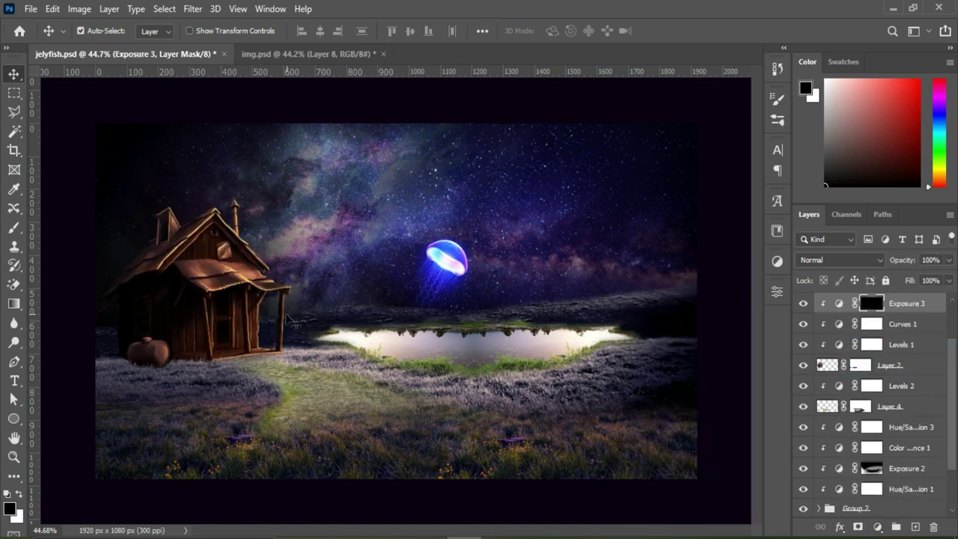
- Paint white at 55% opacity over the pumpkin and cabin's left side up to the chimney
{"action": "left_click", "coordinate": [13, 228]}
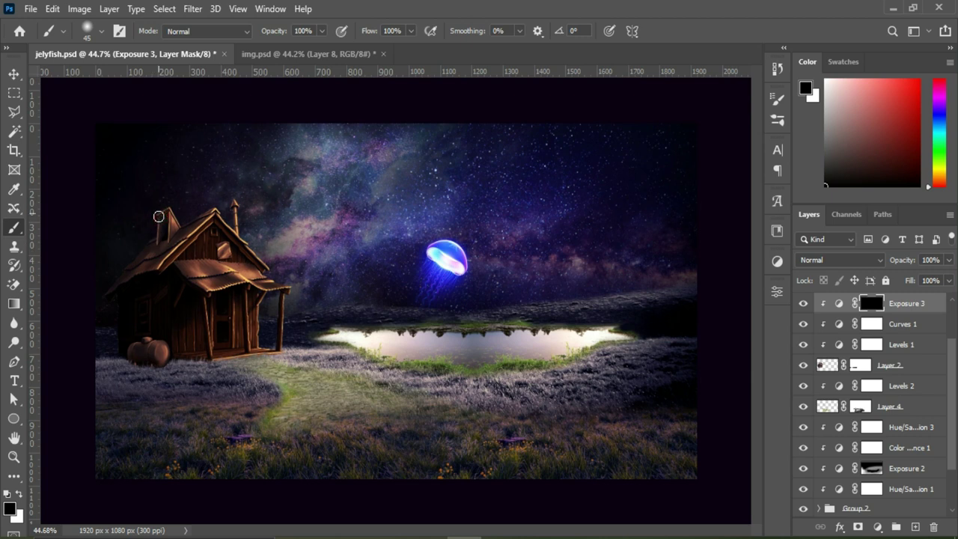
{"action": "key", "text": "x"}
{"action": "left_click_drag", "start_coordinate": [161, 232], "coordinate": [131, 255]}
{"action": "key", "text": "5"}
{"action": "key", "text": "5"}
{"action": "left_click_drag", "start_coordinate": [149, 352], "coordinate": [145, 327]}
{"action": "mouse_move", "coordinate": [165, 258]}
{"action": "left_mouse_down"}
{"action": "mouse_move", "coordinate": [212, 232]}
{"action": "mouse_move", "coordinate": [195, 317]}
{"action": "left_mouse_up"}
{"action": "left_click_drag", "start_coordinate": [212, 227], "coordinate": [236, 210]}
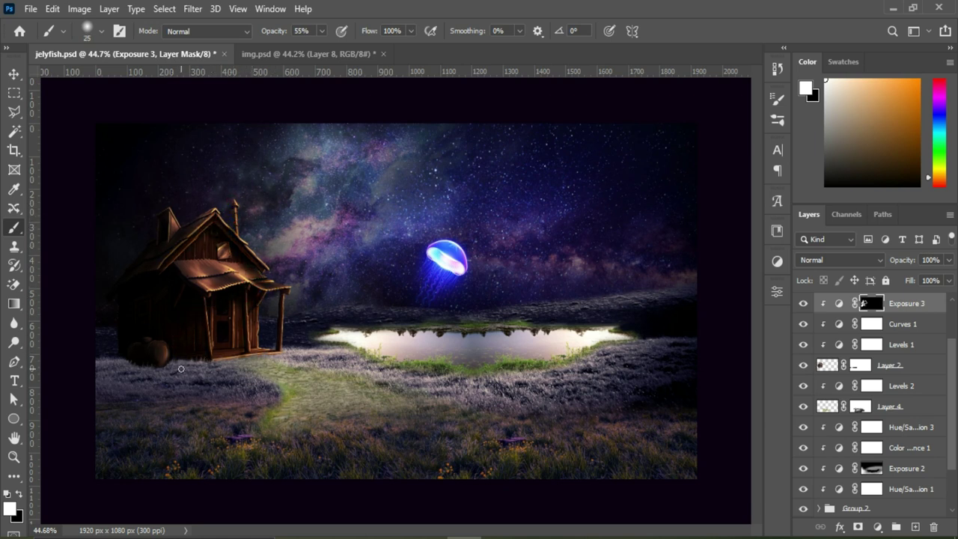
{"action": "left_click", "coordinate": [906, 386]}
- Outline the cabin's shadow area with the Polygonal Lasso
{"action": "left_click", "coordinate": [14, 112]}
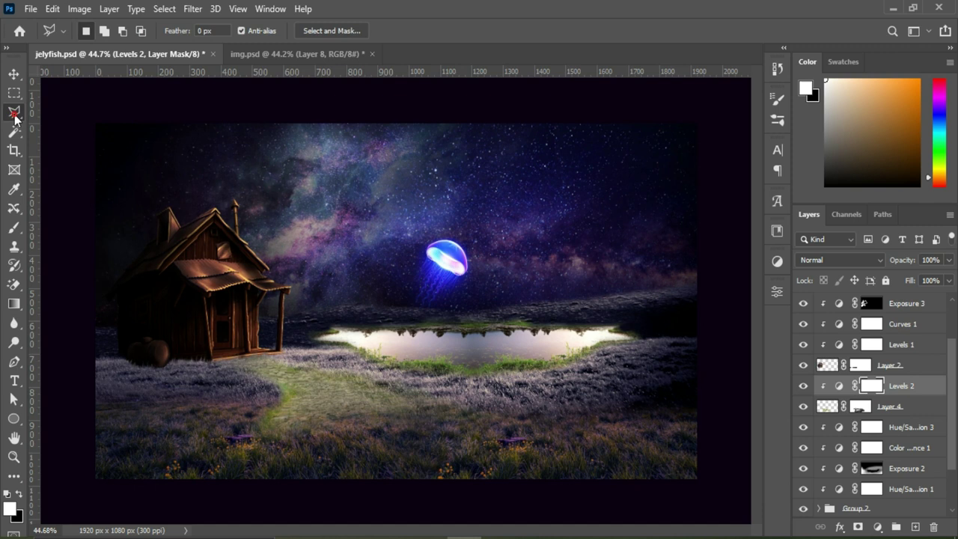
{"action": "left_click", "coordinate": [212, 362]}
{"action": "left_click", "coordinate": [77, 440]}
{"action": "left_click", "coordinate": [66, 348]}
{"action": "left_click", "coordinate": [120, 352]}
{"action": "left_click", "coordinate": [131, 341]}
- Fill the shadow selection with black on a new layer and deselect
{"action": "left_click", "coordinate": [191, 340]}
{"action": "left_click", "coordinate": [213, 361]}
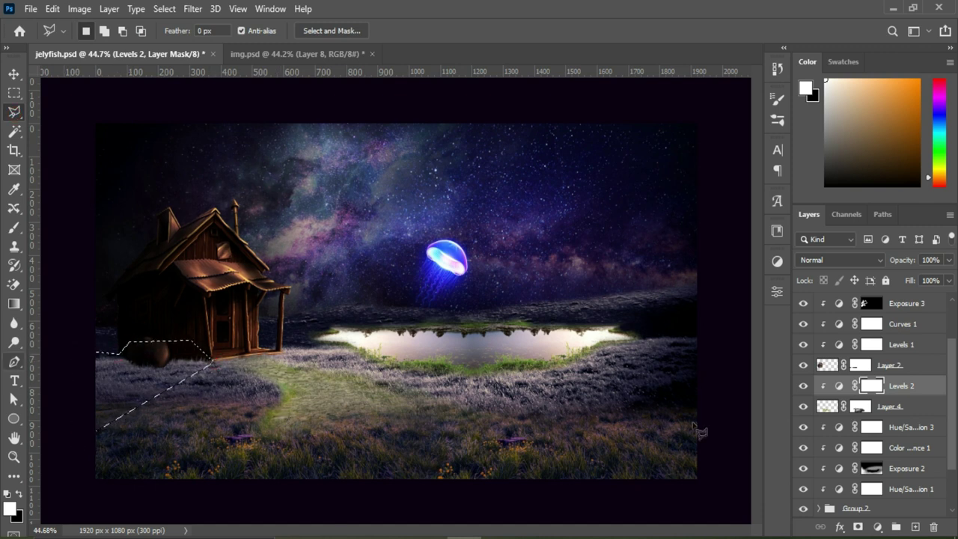
{"action": "left_click", "coordinate": [915, 527]}
{"action": "left_click", "coordinate": [15, 303]}
{"action": "right_click", "coordinate": [14, 302]}
{"action": "left_click", "coordinate": [64, 313]}
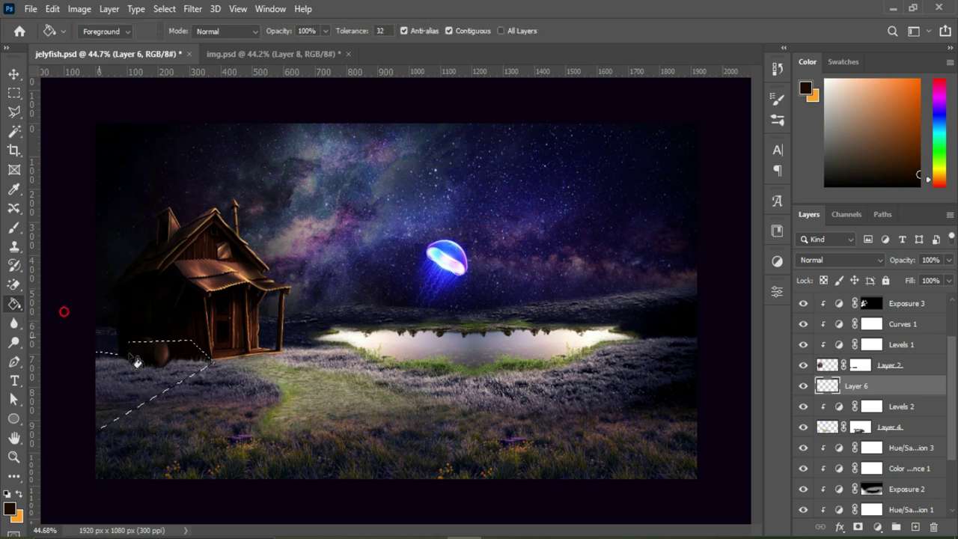
{"action": "left_click", "coordinate": [8, 494]}
{"action": "left_click", "coordinate": [136, 393]}
{"action": "key", "text": "v"}
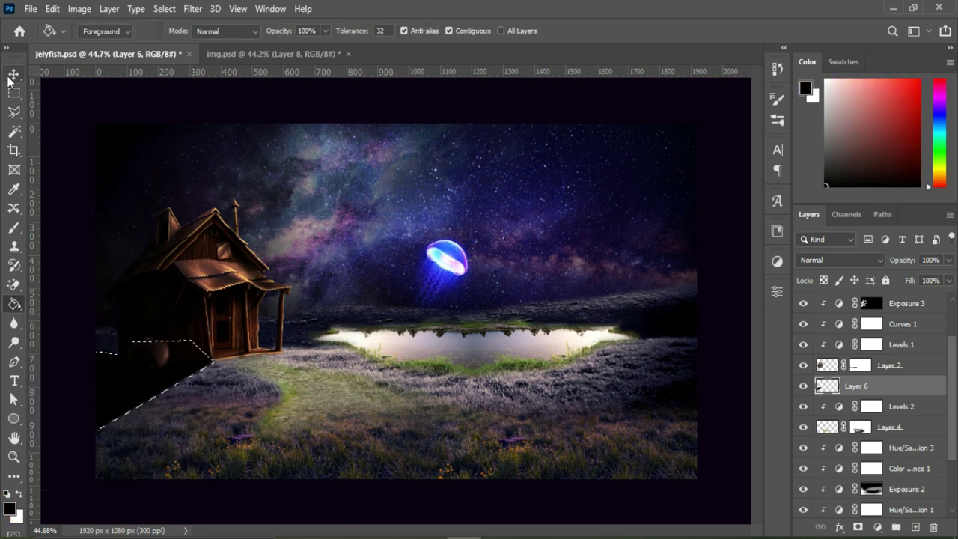
{"action": "key", "text": "ctrl+d"}
- Set the shadow layer to Multiply at about 86% opacity
{"action": "left_click", "coordinate": [860, 260]}
{"action": "left_click", "coordinate": [845, 226]}
{"action": "left_click", "coordinate": [949, 260]}
{"action": "left_click_drag", "start_coordinate": [950, 278], "coordinate": [941, 280]}
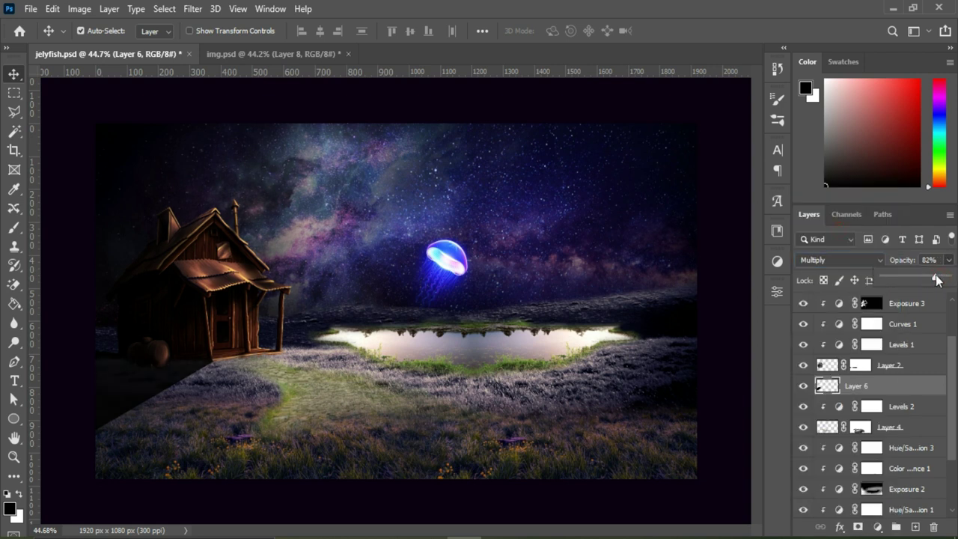
- Apply a 26.3 px Gaussian Blur to the shadow and lower opacity to 78%
{"action": "left_click", "coordinate": [192, 8]}
{"action": "mouse_move", "coordinate": [200, 211]}
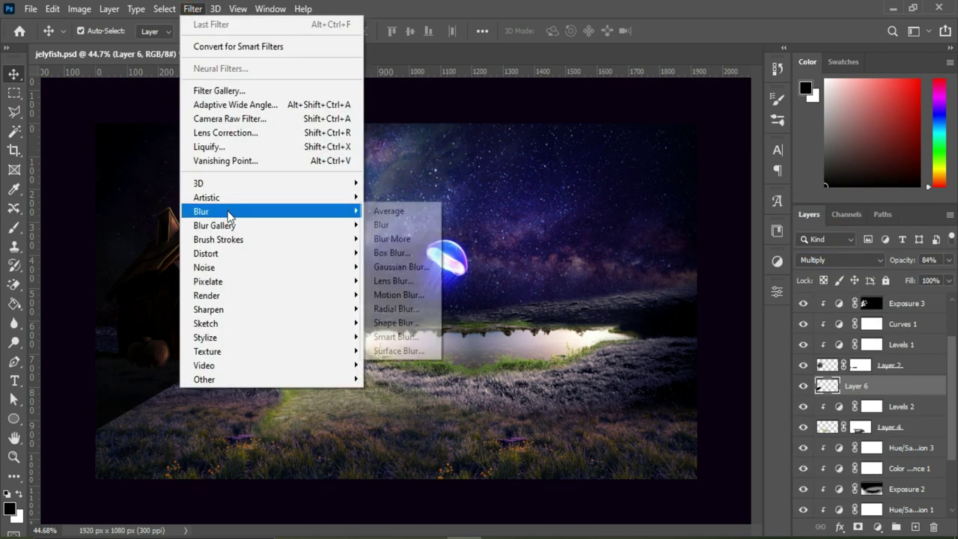
{"action": "left_click", "coordinate": [393, 253]}
{"action": "left_click_drag", "start_coordinate": [614, 407], "coordinate": [633, 409]}
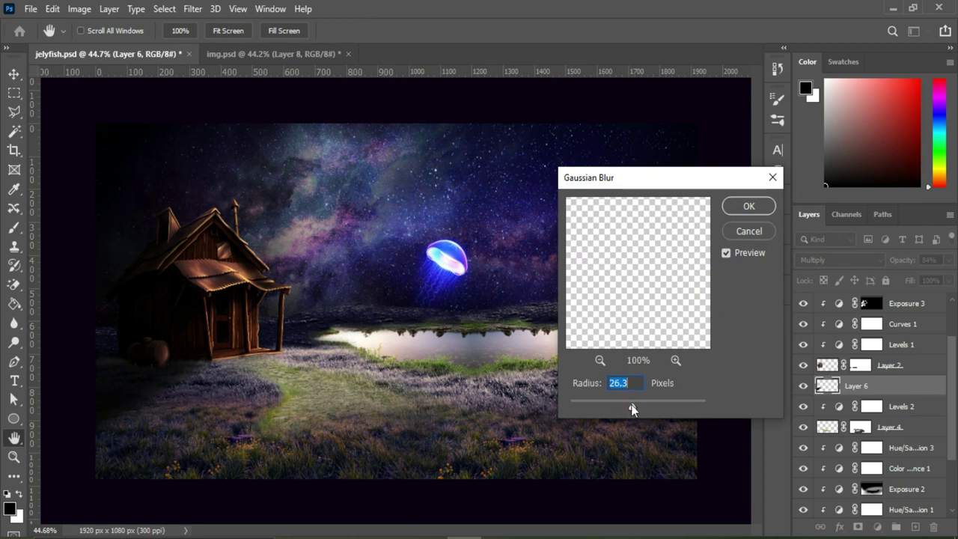
{"action": "left_click", "coordinate": [749, 206]}
{"action": "left_click", "coordinate": [950, 260]}
{"action": "left_click_drag", "start_coordinate": [939, 279], "coordinate": [934, 281]}
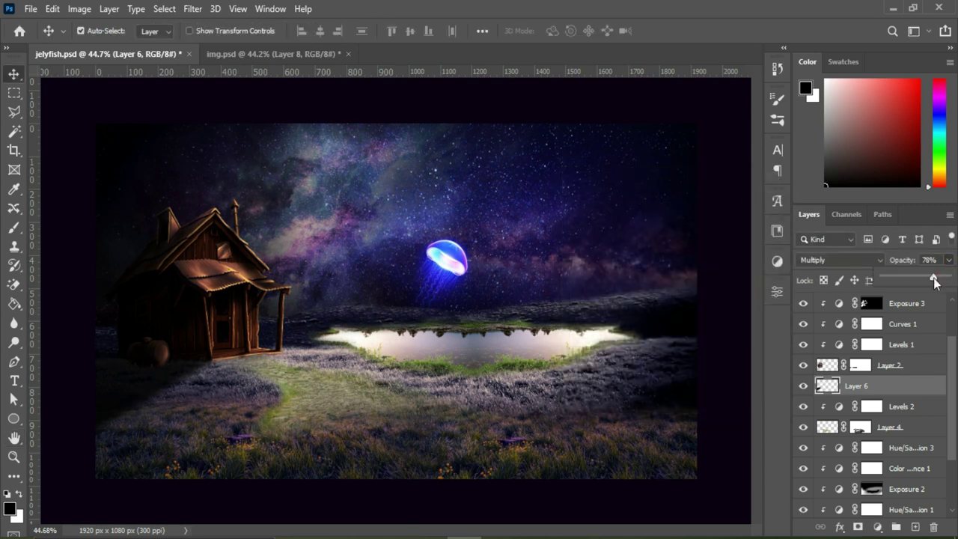
- Add a mask to the shadow layer and set a black 175 px brush at 28% opacity
{"action": "left_click", "coordinate": [859, 527]}
{"action": "left_click", "coordinate": [13, 228]}
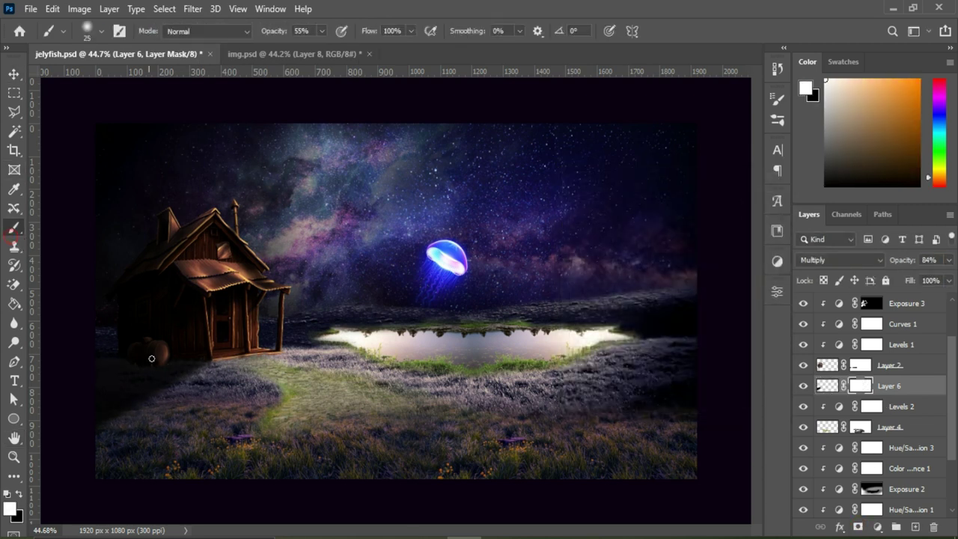
{"action": "left_click", "coordinate": [321, 30]}
{"action": "left_click_drag", "start_coordinate": [323, 51], "coordinate": [301, 52]}
{"action": "key", "text": "bracketright"}
{"action": "key", "text": "x"}
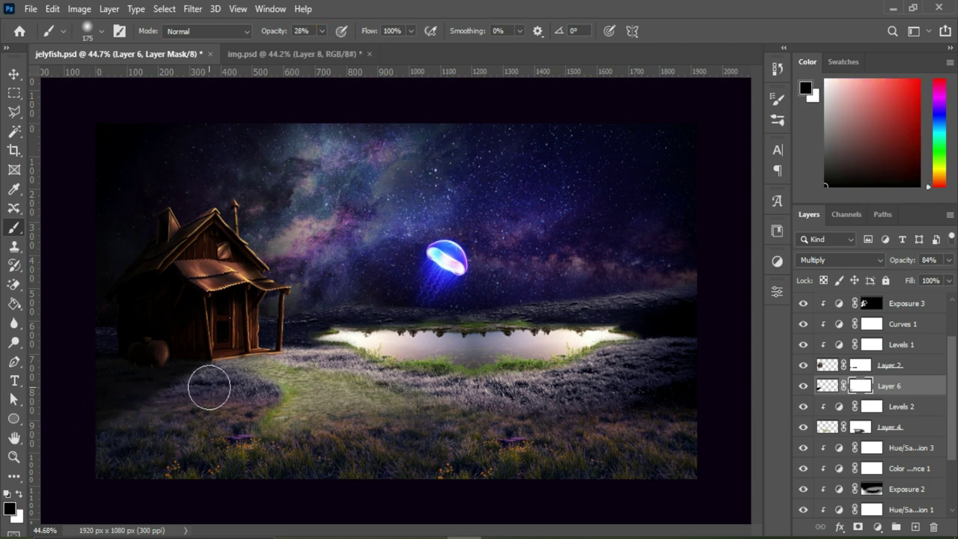
- Add an empty Layer 7 above Layer 6, lasso beside the pot, then deselect
{"action": "key", "text": "v"}
{"action": "key", "text": "ctrl+shift+alt+n"}
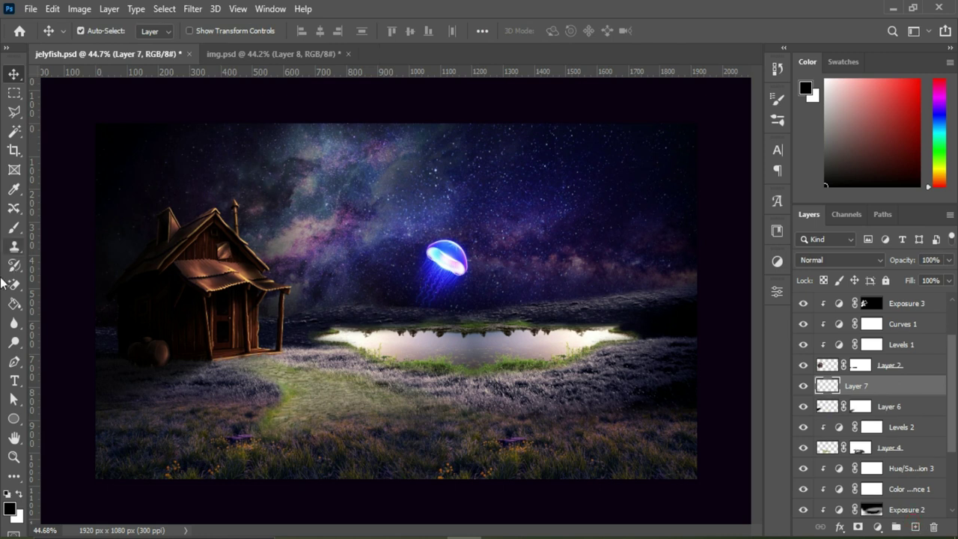
{"action": "left_click", "coordinate": [15, 111]}
{"action": "right_click", "coordinate": [15, 110]}
{"action": "left_click", "coordinate": [71, 110]}
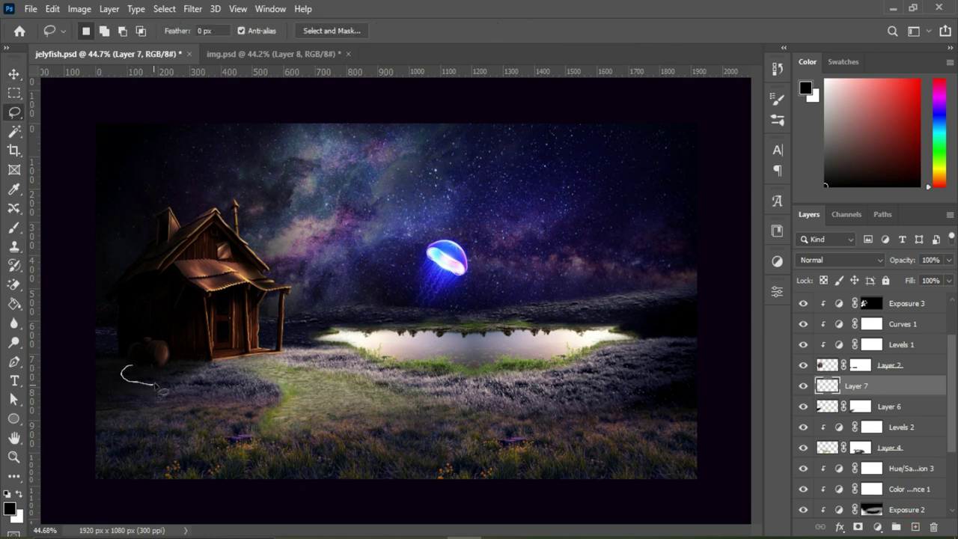
{"action": "left_click_drag", "start_coordinate": [135, 372], "coordinate": [133, 371]}
{"action": "left_click", "coordinate": [13, 304]}
{"action": "key", "text": "ctrl+d"}
{"action": "key", "text": "v"}
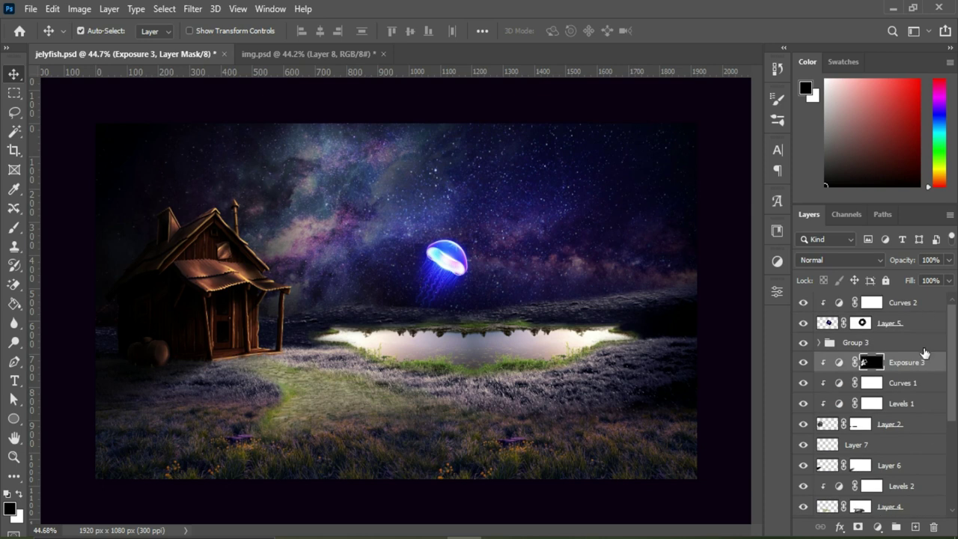
- Add a NightFromDay.CUBE Color Lookup at about 77% opacity, then an empty Layer 8
{"action": "left_click", "coordinate": [879, 529]}
{"action": "left_click", "coordinate": [882, 450]}
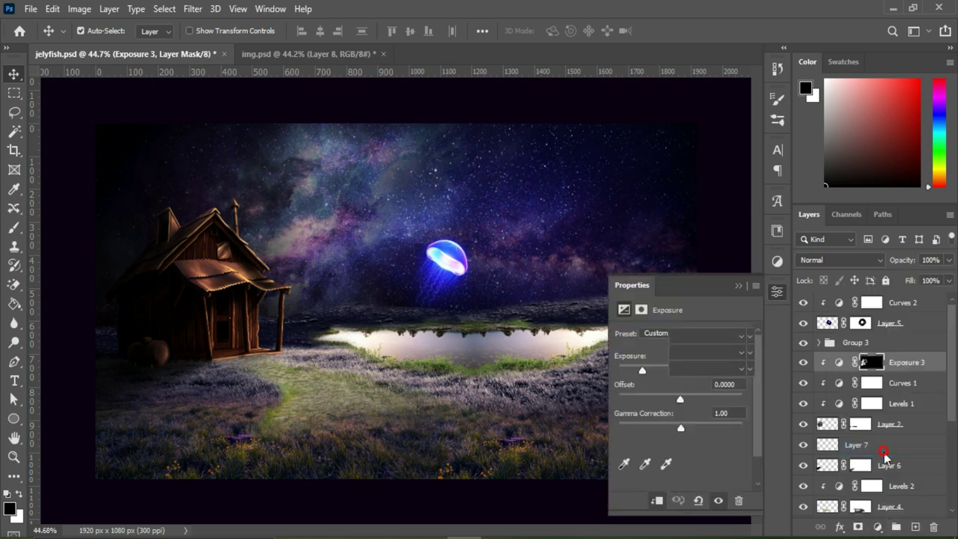
{"action": "left_click", "coordinate": [706, 337]}
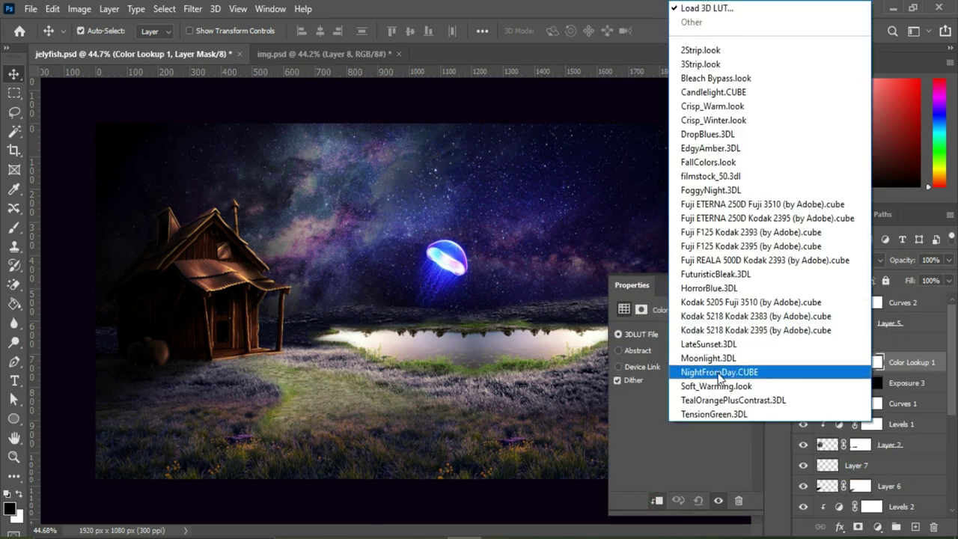
{"action": "left_click", "coordinate": [713, 373]}
{"action": "left_click", "coordinate": [738, 285]}
{"action": "left_click", "coordinate": [949, 260]}
{"action": "left_click_drag", "start_coordinate": [947, 277], "coordinate": [937, 279]}
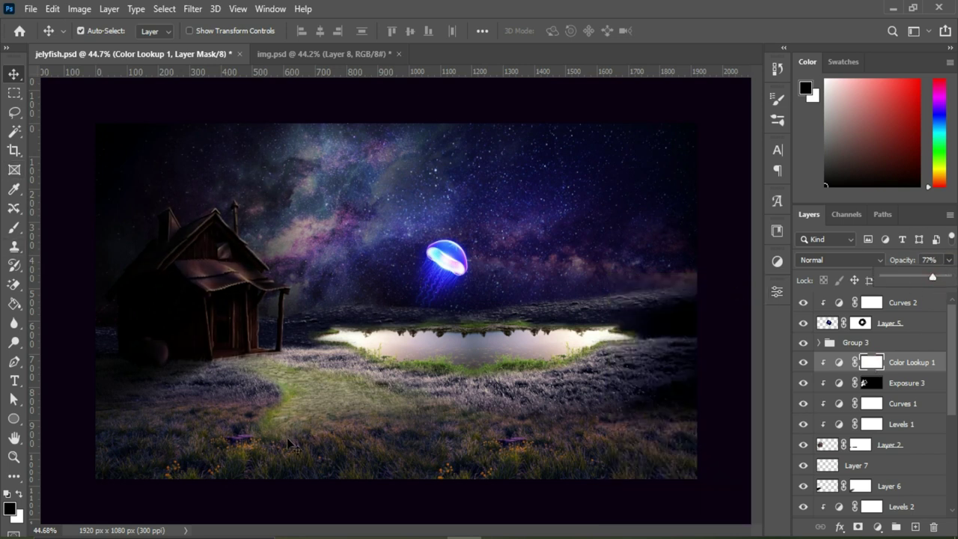
{"action": "left_click", "coordinate": [914, 527]}
{"action": "left_click", "coordinate": [9, 230]}
- Sample the jellyfish blue and set a 300 px brush at 16% opacity
{"action": "left_click", "coordinate": [10, 509]}
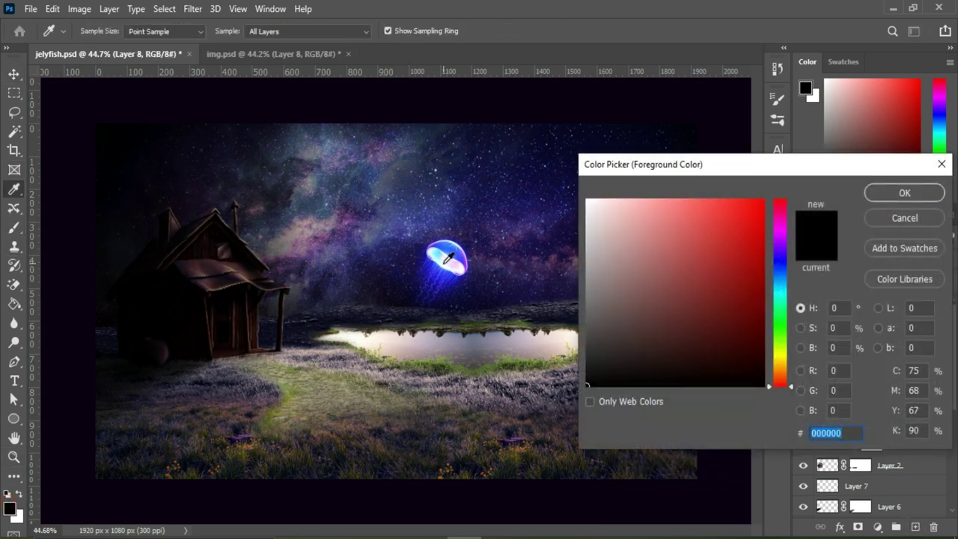
{"action": "left_click", "coordinate": [442, 258]}
{"action": "left_click", "coordinate": [907, 194]}
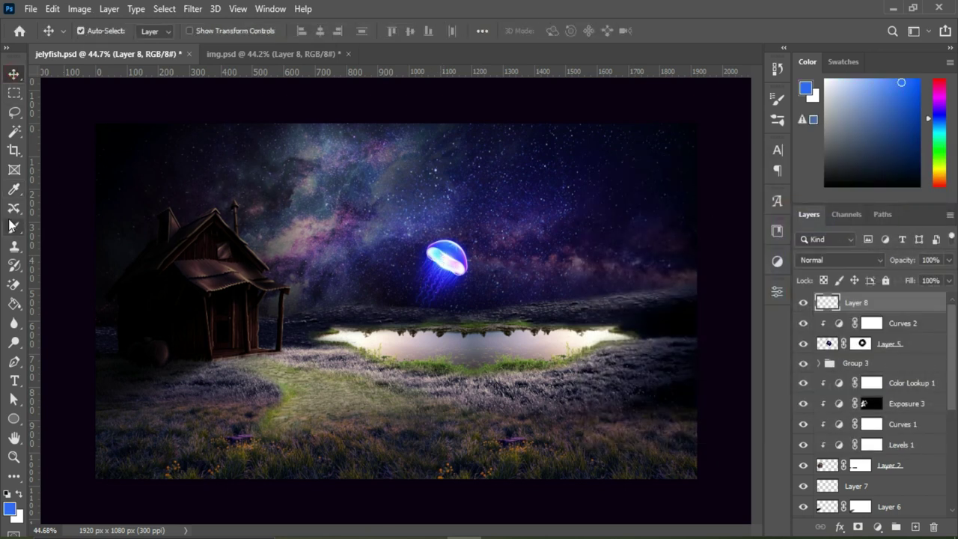
{"action": "left_click_drag", "start_coordinate": [322, 30], "coordinate": [310, 45]}
{"action": "key", "text": "bracketright"}
{"action": "key", "text": "bracketright"}
{"action": "key", "text": "bracketright"}
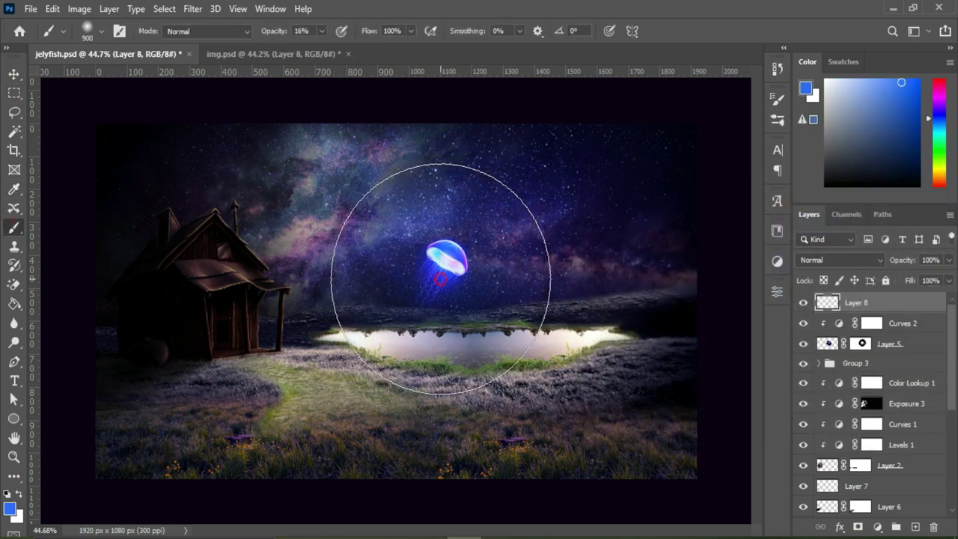
{"action": "key", "text": "bracketleft"}
{"action": "key", "text": "bracketleft"}
{"action": "key", "text": "bracketleft"}
- Move Layer 8 directly beneath the jellyfish's Layer 5
{"action": "left_click_drag", "start_coordinate": [857, 302], "coordinate": [910, 354]}
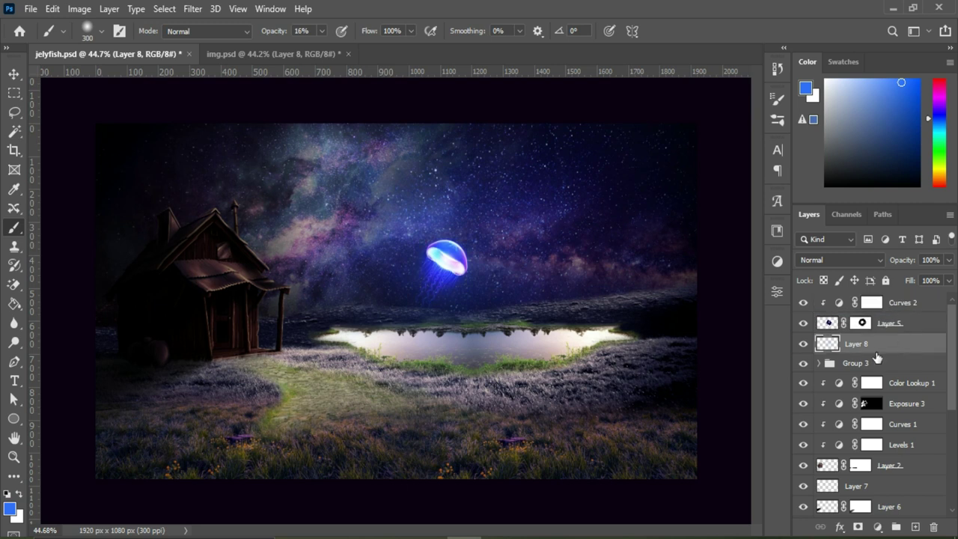
{"action": "key", "text": "v"}
{"action": "key", "text": "ctrl+t"}
{"action": "key", "text": "Escape"}
{"action": "left_click", "coordinate": [908, 383]}
- Add a colorized Hue/Saturation adjustment with hue 231 and saturation 70
{"action": "left_click", "coordinate": [878, 528]}
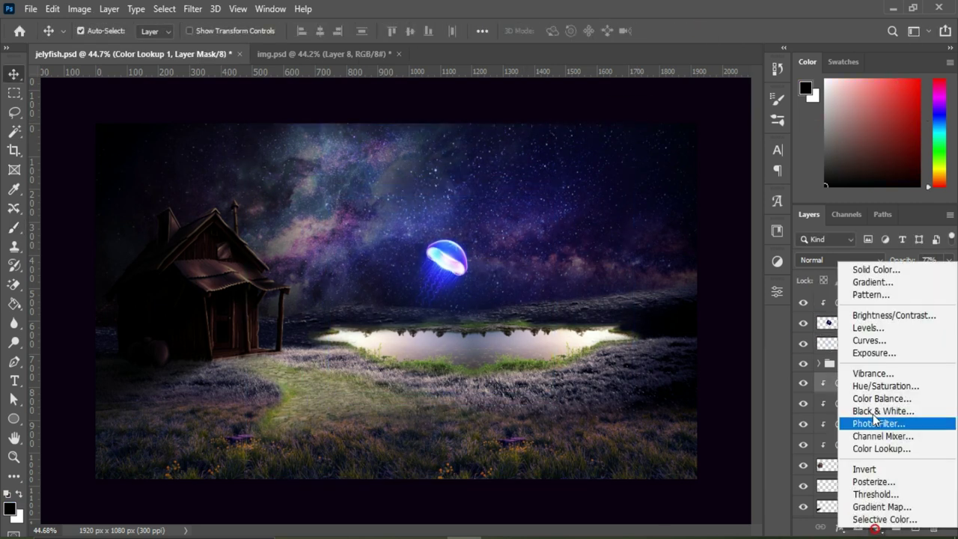
{"action": "left_click", "coordinate": [883, 385]}
{"action": "left_click", "coordinate": [690, 468]}
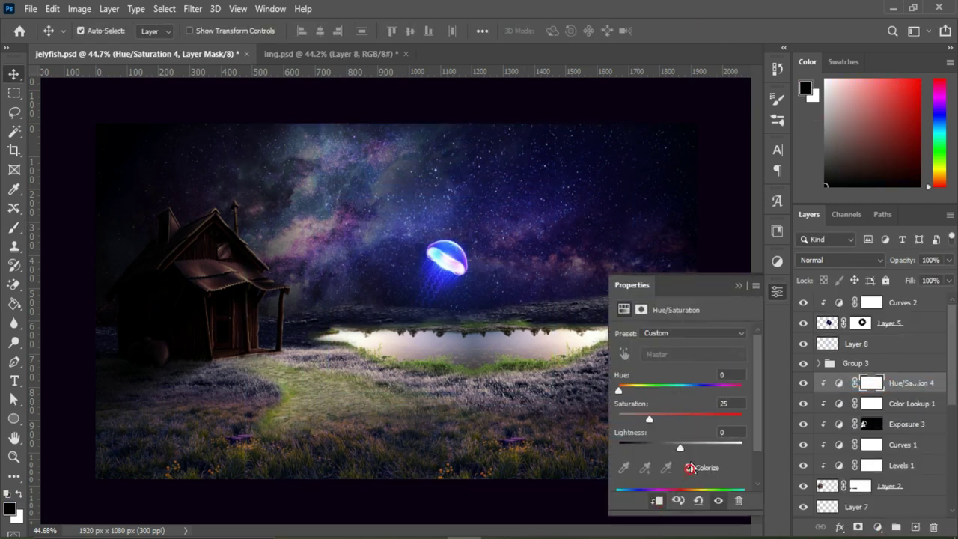
{"action": "left_click_drag", "start_coordinate": [696, 388], "coordinate": [699, 387]}
{"action": "left_click_drag", "start_coordinate": [649, 420], "coordinate": [706, 421]}
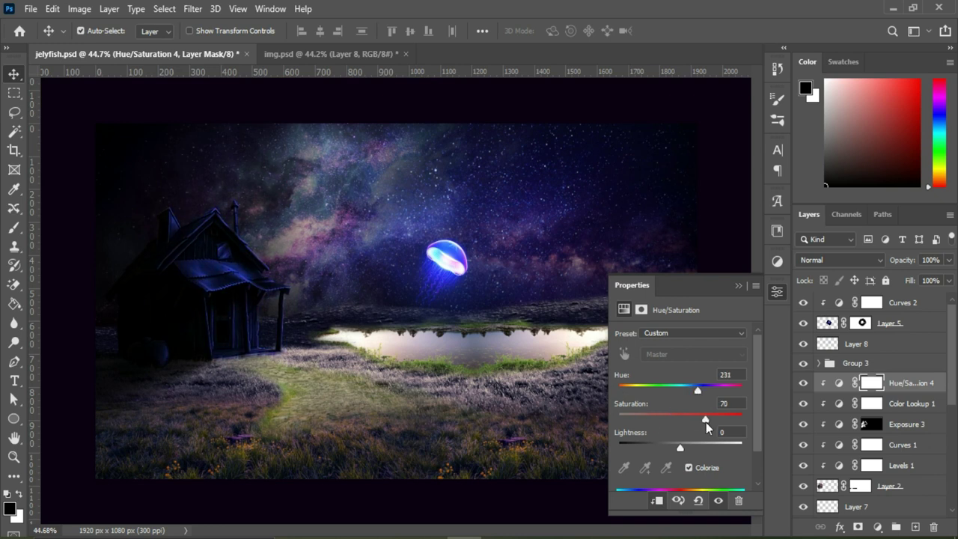
{"action": "left_click", "coordinate": [879, 386]}
- Invert the tint mask to black and set up a white brush at 83% opacity
{"action": "key", "text": "ctrl+i"}
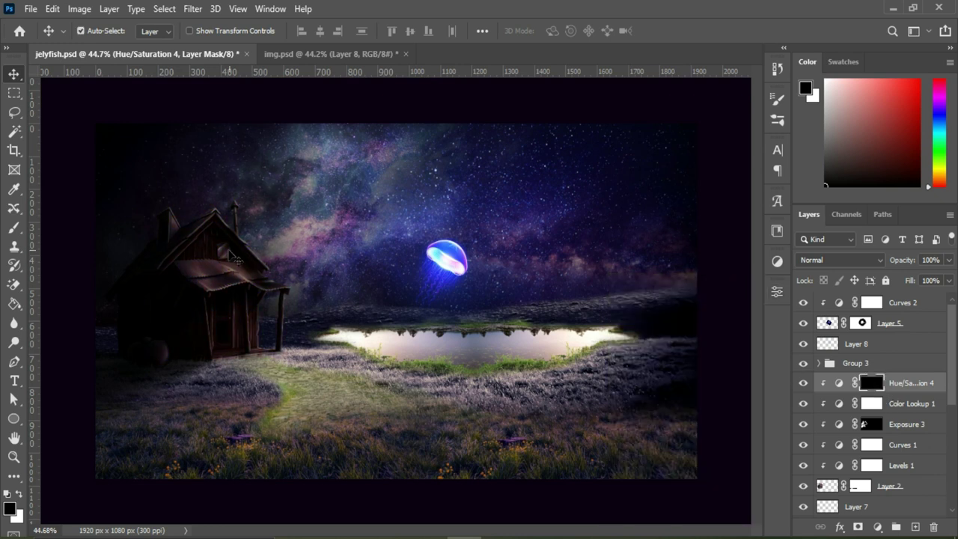
{"action": "scroll", "coordinate": [224, 255], "scroll_direction": "up", "scroll_amount": 1}
{"action": "scroll", "coordinate": [217, 254], "scroll_direction": "up", "scroll_amount": 1}
{"action": "left_click", "coordinate": [13, 224]}
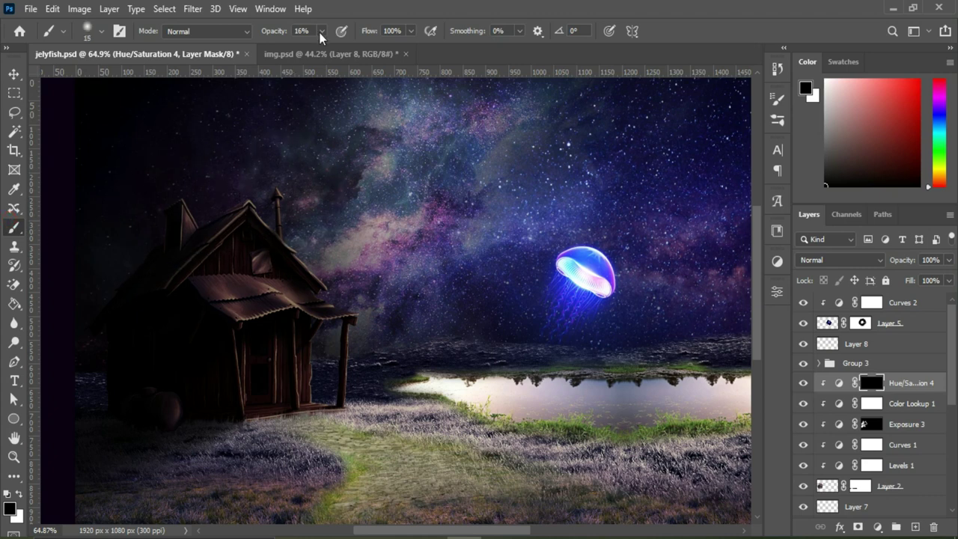
{"action": "left_click_drag", "start_coordinate": [321, 31], "coordinate": [359, 81]}
{"action": "key", "text": "x"}
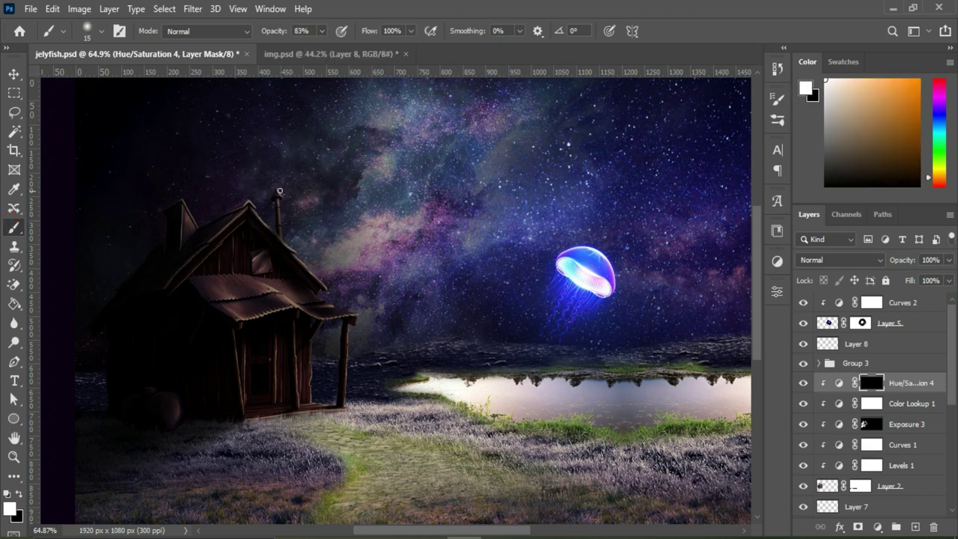
- Paint the blue tint along the cabin's roof peak with a size-10 brush, then set opacity to 31%
{"action": "left_click_drag", "start_coordinate": [321, 31], "coordinate": [349, 54]}
{"action": "key", "text": "bracketleft"}
{"action": "left_click_drag", "start_coordinate": [248, 211], "coordinate": [226, 224]}
{"action": "key", "text": "x"}
{"action": "key", "text": "x"}
{"action": "key", "text": "3"}
{"action": "key", "text": "1"}
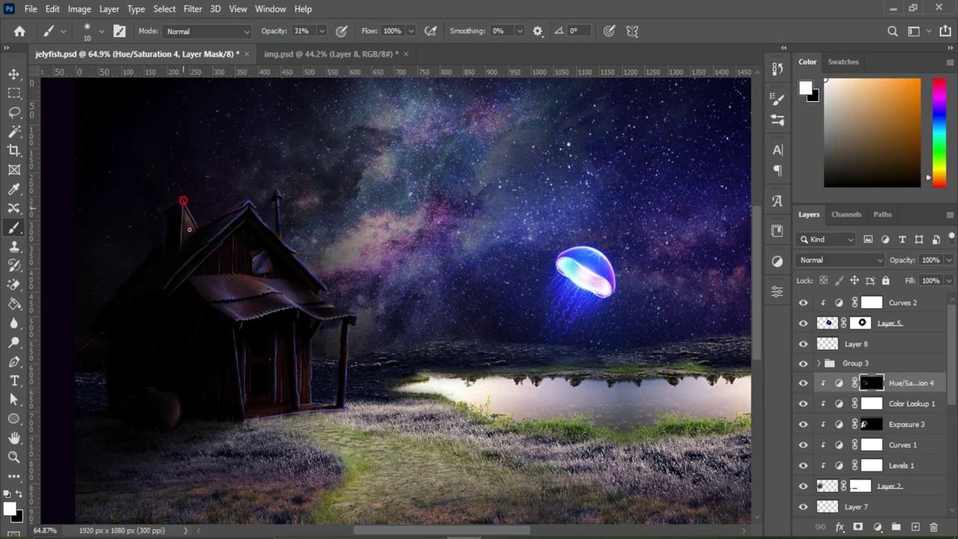
- Add a second Color Lookup adjustment using the Bleach Bypass.look table
{"action": "left_click", "coordinate": [878, 528]}
{"action": "left_click", "coordinate": [872, 445]}
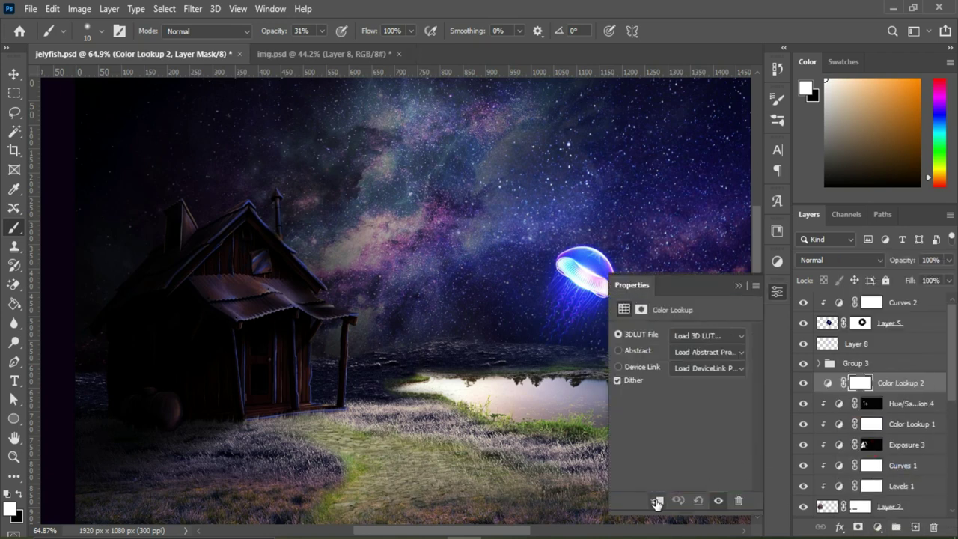
{"action": "left_click", "coordinate": [703, 336]}
{"action": "left_click", "coordinate": [716, 66]}
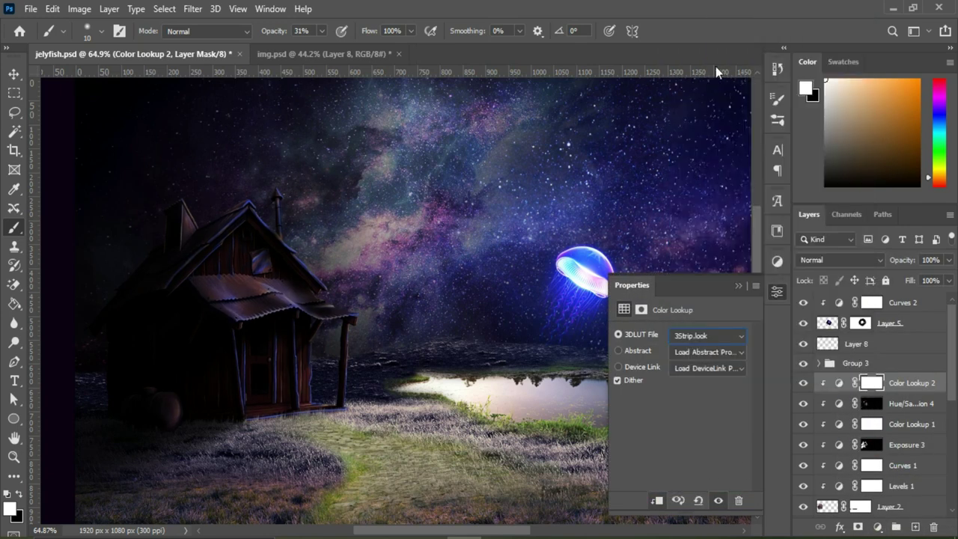
{"action": "key", "text": "Down"}
{"action": "key", "text": "Up"}
{"action": "key", "text": "Down"}
{"action": "key", "text": "Down"}
{"action": "key", "text": "Up"}
- Invert the Color Lookup 2 mask to hide the lookup
{"action": "left_click", "coordinate": [738, 285]}
{"action": "left_click", "coordinate": [915, 385]}
{"action": "left_click", "coordinate": [873, 382]}
{"action": "key", "text": "ctrl+i"}
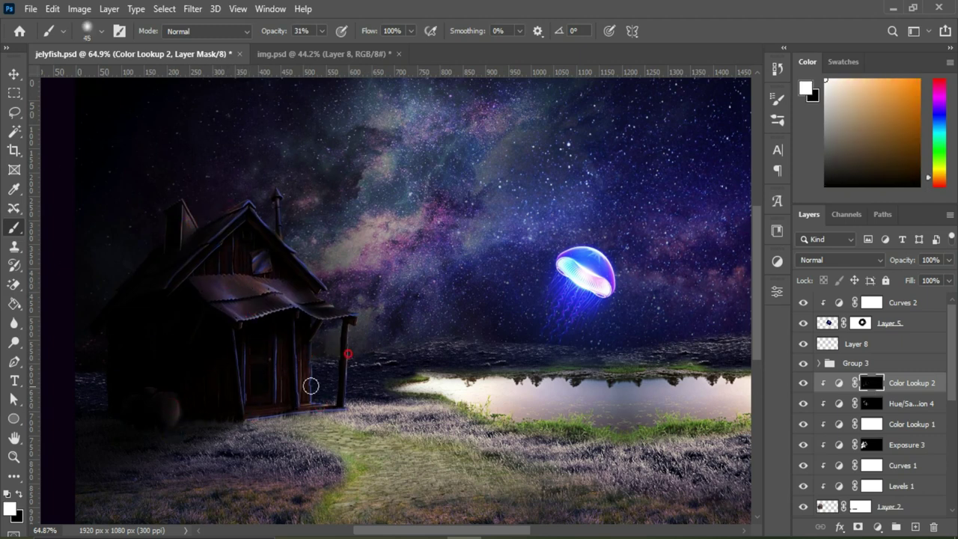
- Set the Levels 1 midtones to 0.64 and fit the image in view
{"action": "left_click", "coordinate": [873, 486]}
{"action": "left_click_drag", "start_coordinate": [687, 442], "coordinate": [698, 445]}
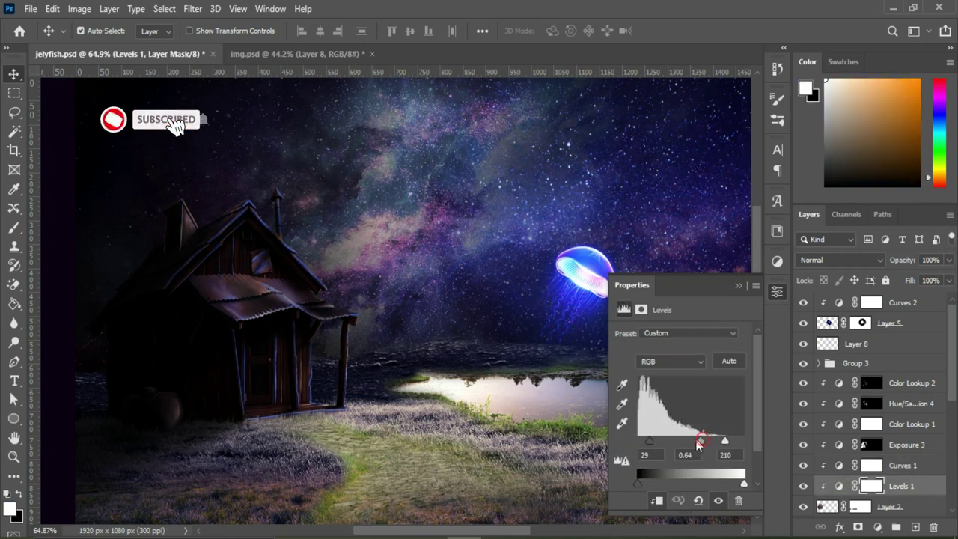
{"action": "left_click", "coordinate": [738, 285]}
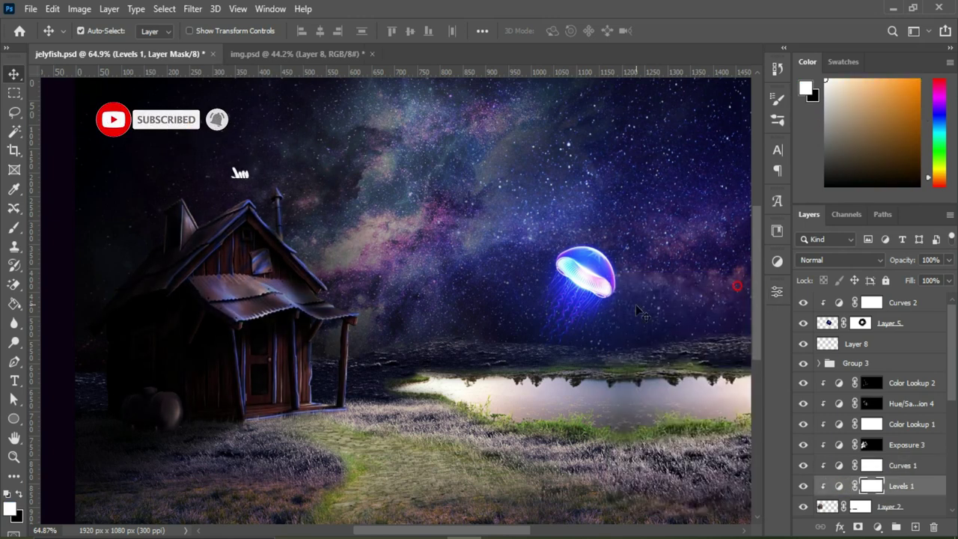
{"action": "key", "text": "ctrl+0"}
- Add a colorized Hue/Saturation layer tinting the cabin magenta with raised saturation
{"action": "left_click", "coordinate": [912, 382]}
{"action": "left_click", "coordinate": [878, 527]}
{"action": "left_click", "coordinate": [861, 387]}
{"action": "left_click_drag", "start_coordinate": [629, 390], "coordinate": [722, 391]}
{"action": "left_click_drag", "start_coordinate": [649, 419], "coordinate": [678, 419]}
- Add an Exposure adjustment at +3.48 with slightly lower gamma
{"action": "left_click", "coordinate": [738, 285]}
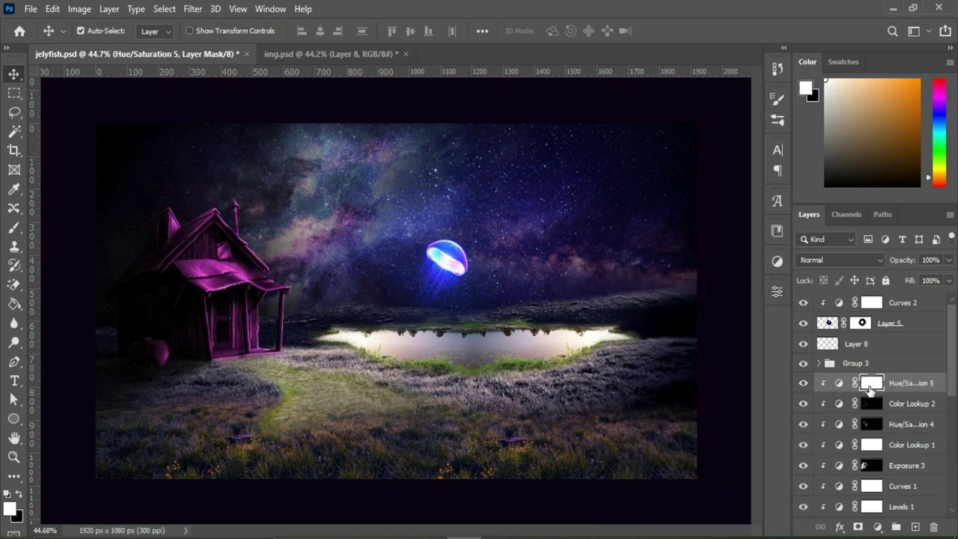
{"action": "key", "text": "b"}
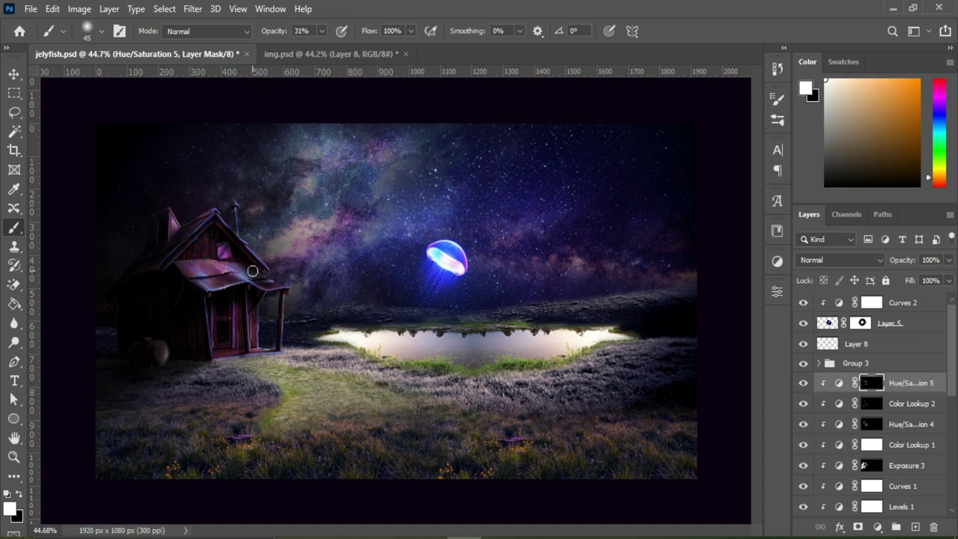
{"action": "left_click", "coordinate": [878, 527]}
{"action": "left_click", "coordinate": [861, 357]}
{"action": "left_click_drag", "start_coordinate": [680, 371], "coordinate": [712, 371]}
{"action": "left_click_drag", "start_coordinate": [682, 429], "coordinate": [687, 431]}
- Invert the Exposure mask and paint white over the chimney, roof, posts and pot
{"action": "left_click", "coordinate": [739, 285]}
{"action": "key", "text": "ctrl+i"}
{"action": "mouse_move", "coordinate": [172, 214]}
{"action": "left_mouse_down"}
{"action": "mouse_move", "coordinate": [255, 322]}
{"action": "mouse_move", "coordinate": [188, 314]}
{"action": "mouse_move", "coordinate": [198, 239]}
{"action": "left_mouse_up"}
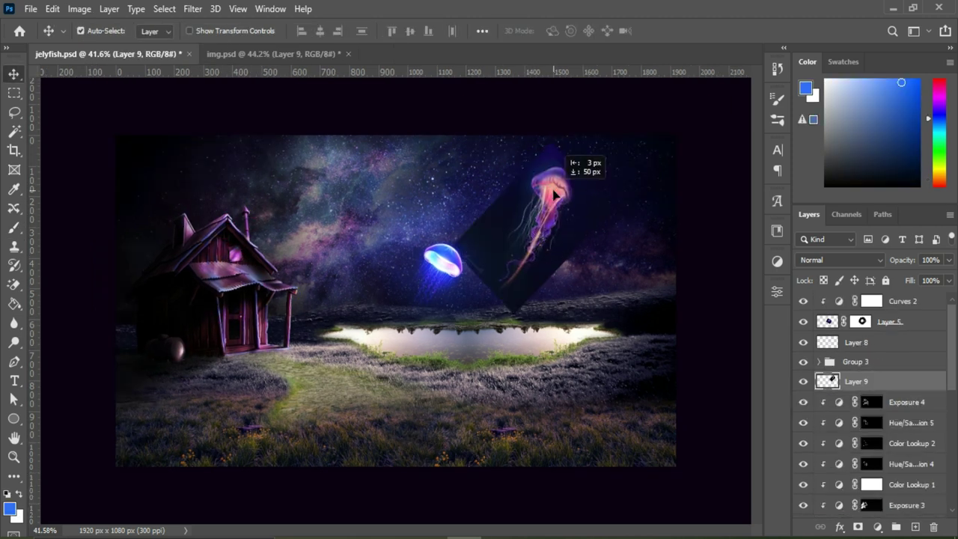
- Place the pink jellyfish in the sky in Lighten mode and add a layer mask
{"action": "mouse_move", "coordinate": [558, 180]}
{"action": "left_mouse_down"}
{"action": "mouse_move", "coordinate": [563, 195]}
{"action": "mouse_move", "coordinate": [524, 203]}
{"action": "mouse_move", "coordinate": [543, 209]}
{"action": "left_mouse_up"}
{"action": "left_click", "coordinate": [814, 260]}
{"action": "left_click", "coordinate": [808, 280]}
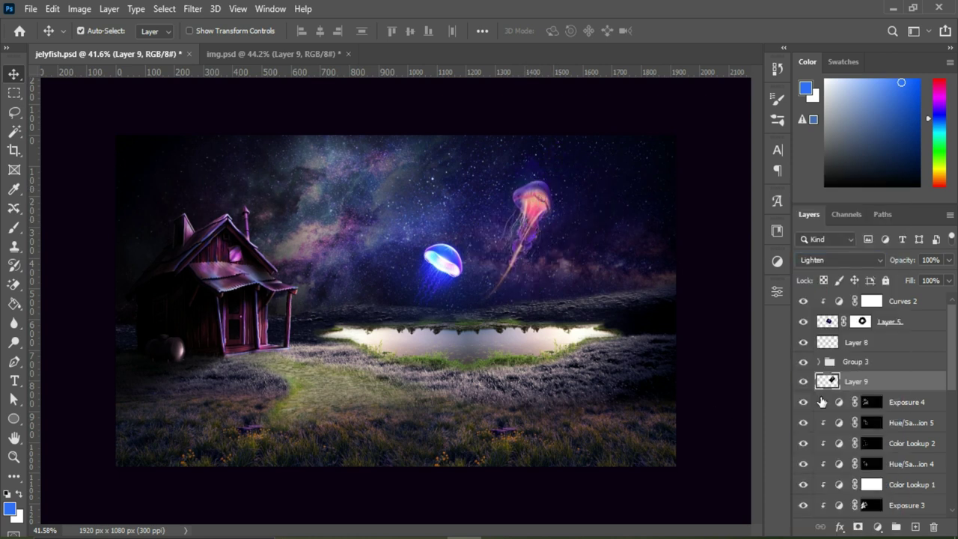
{"action": "left_click", "coordinate": [858, 527]}
{"action": "key", "text": "b"}
{"action": "key", "text": "x"}
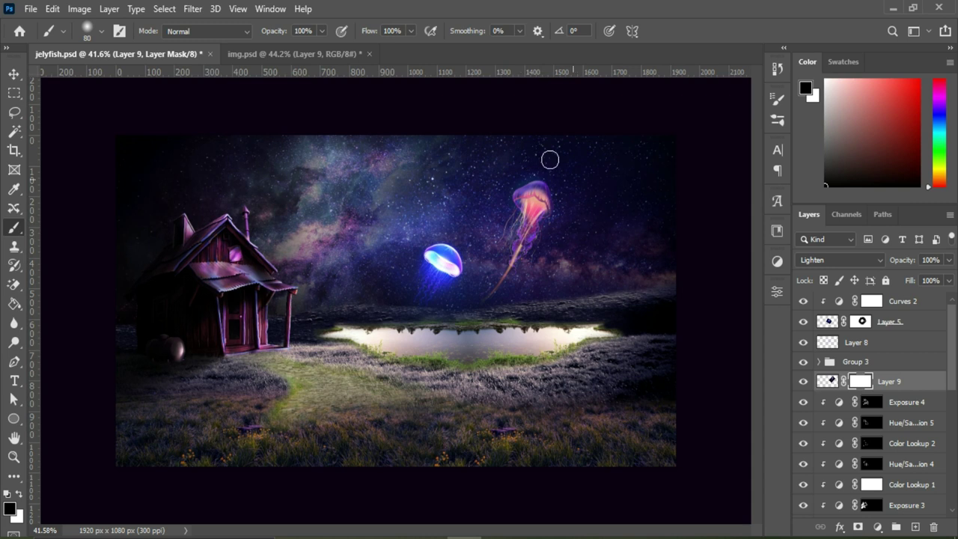
{"action": "key", "text": "v"}
- Brighten the jellyfish with a clipped Levels adjustment, white point 180
{"action": "left_click", "coordinate": [877, 527]}
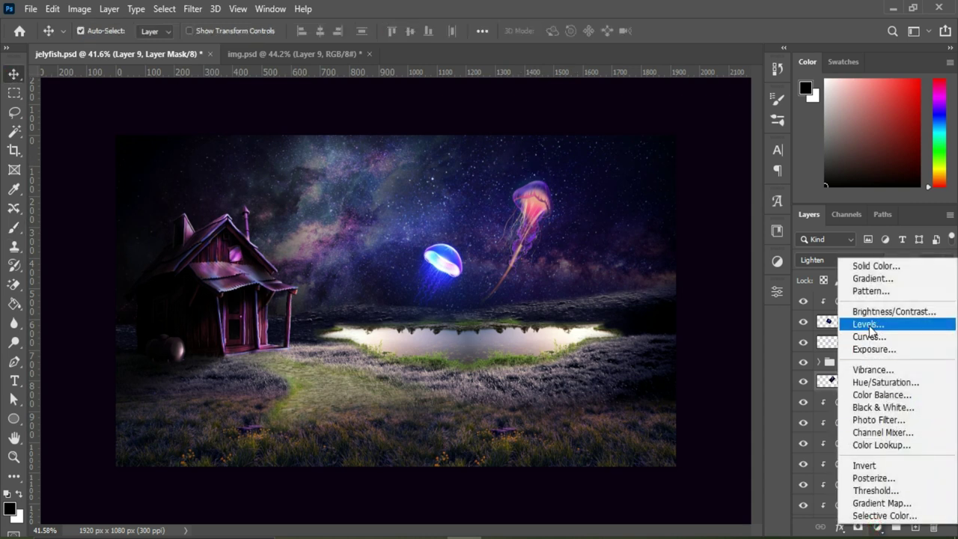
{"action": "left_click", "coordinate": [862, 323]}
{"action": "left_click", "coordinate": [659, 501]}
{"action": "left_click_drag", "start_coordinate": [744, 440], "coordinate": [714, 442]}
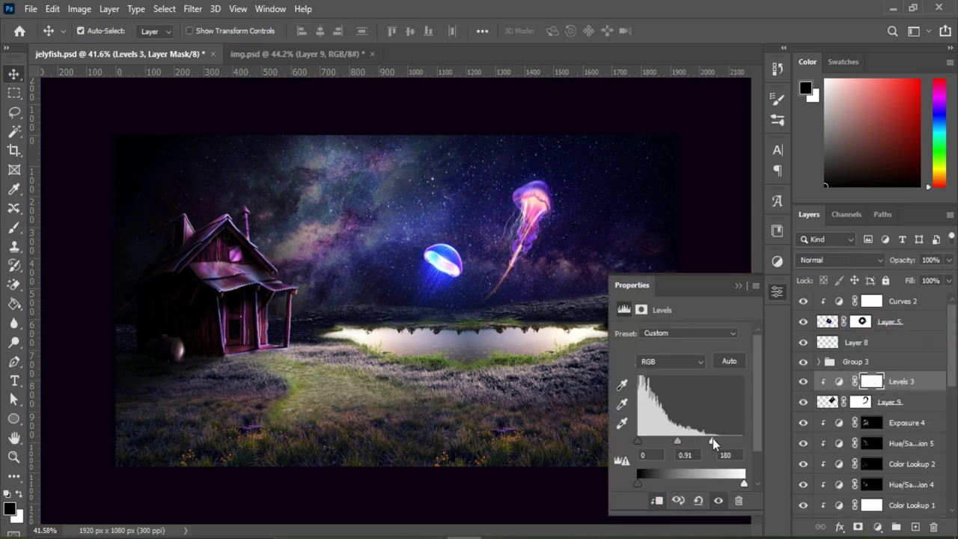
{"action": "left_click", "coordinate": [739, 286]}
- Tint the grass purple with a clipped, colorized Hue/Saturation at hue 293
{"action": "left_click", "coordinate": [912, 381]}
{"action": "left_click", "coordinate": [878, 527]}
{"action": "left_click", "coordinate": [837, 389]}
{"action": "left_click", "coordinate": [657, 500]}
{"action": "left_click", "coordinate": [689, 467]}
{"action": "left_click_drag", "start_coordinate": [620, 390], "coordinate": [719, 390]}
{"action": "left_click", "coordinate": [740, 285]}
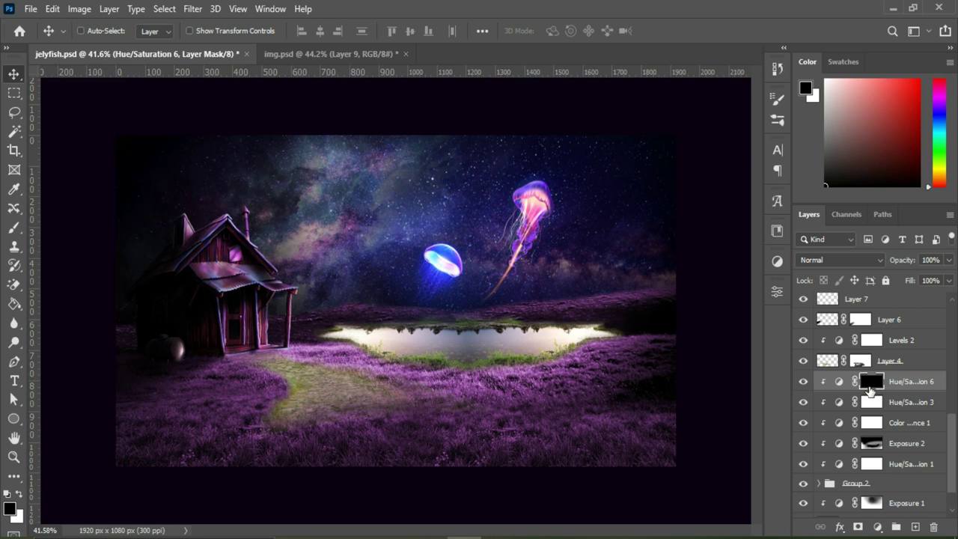
- Set up a size-200 brush at 21% opacity for the purple grass tint's mask
{"action": "left_click", "coordinate": [14, 227]}
{"action": "key", "text": "bracketright"}
{"action": "key", "text": "bracketright"}
{"action": "key", "text": "bracketright"}
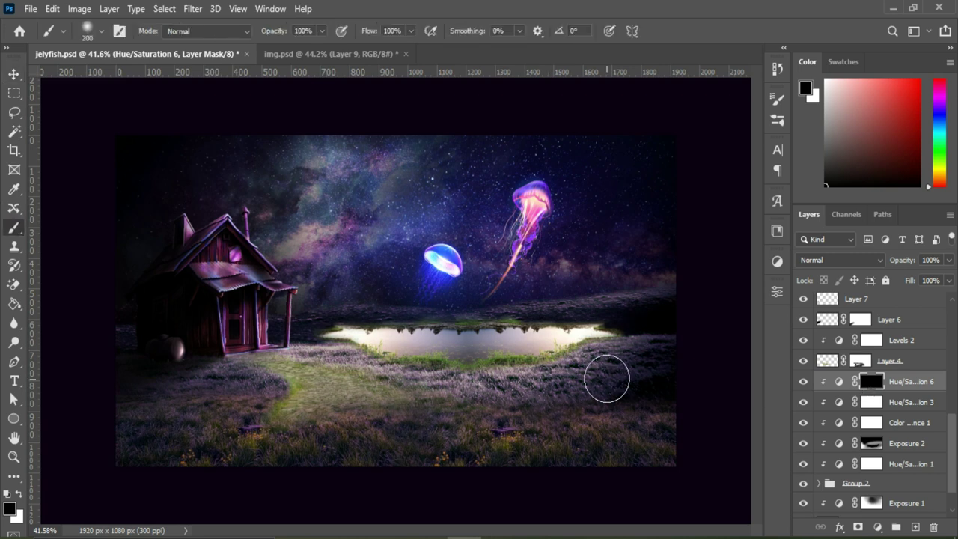
{"action": "key", "text": "x"}
{"action": "key", "text": "2"}
{"action": "key", "text": "1"}
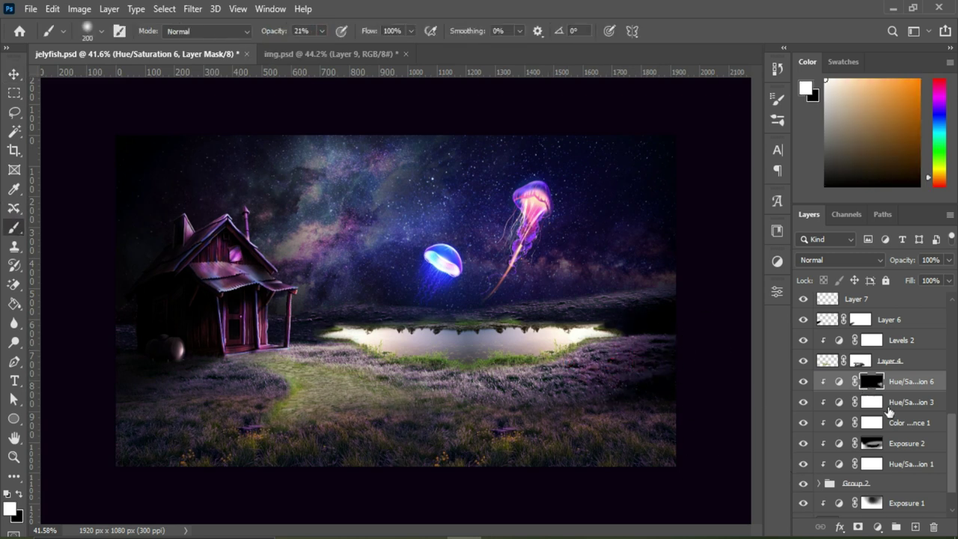
- Review the Hue/Saturation 3 settings, then select the Exposure 1 layer mask
{"action": "double_click", "coordinate": [839, 403]}
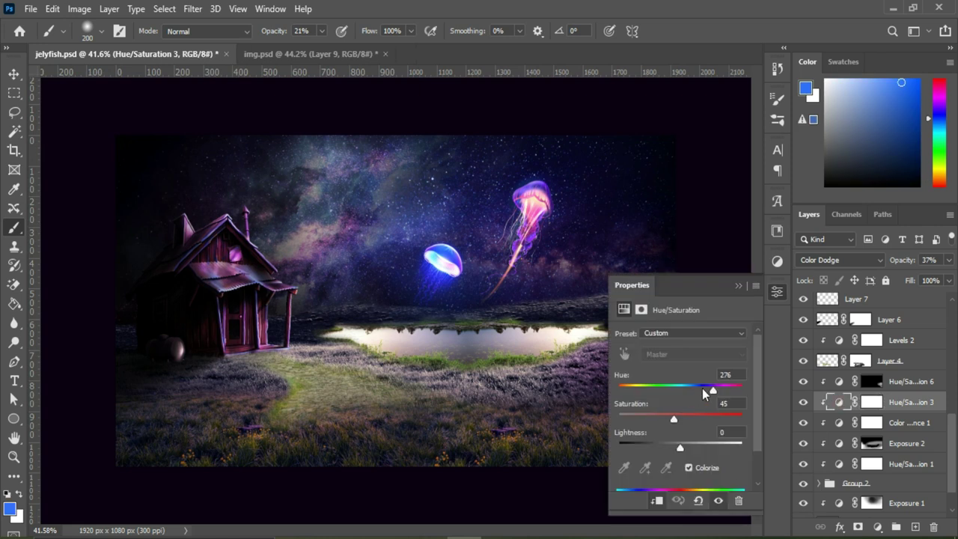
{"action": "left_click", "coordinate": [738, 286]}
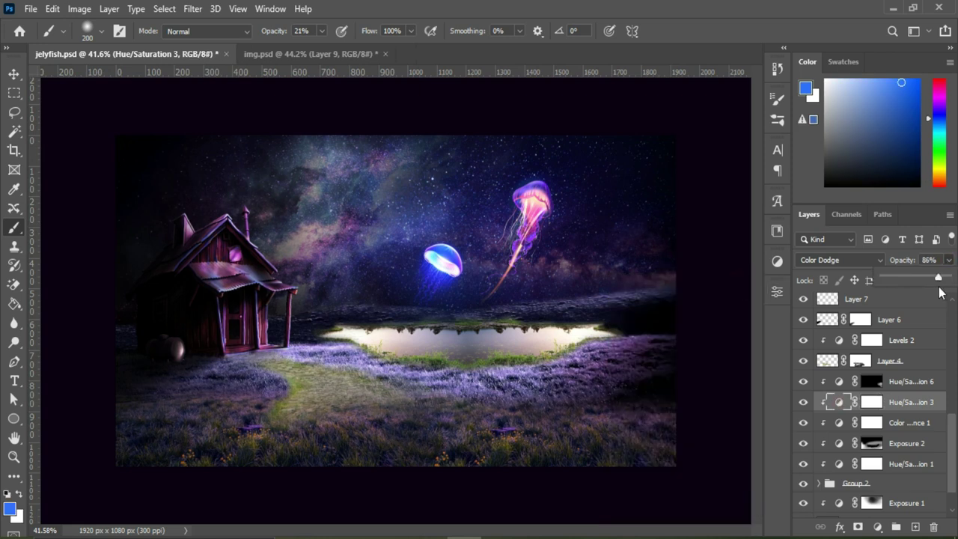
{"action": "scroll", "coordinate": [898, 375], "scroll_direction": "down", "scroll_amount": 3}
{"action": "left_click", "coordinate": [872, 466]}
{"action": "key", "text": "bracketright"}
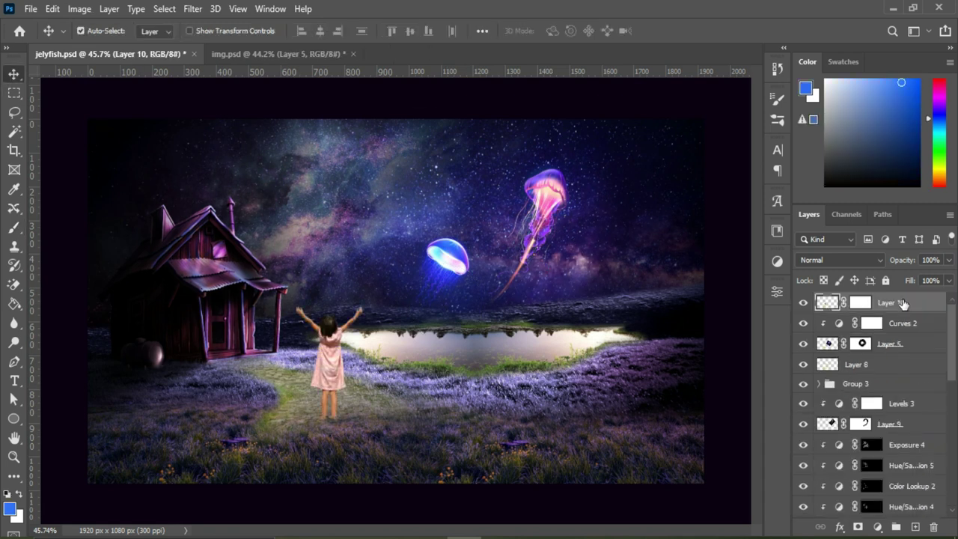
- Move the girl to the centre, standing in front of the pond
{"action": "left_click_drag", "start_coordinate": [333, 362], "coordinate": [434, 339]}
{"action": "left_click_drag", "start_coordinate": [448, 255], "coordinate": [446, 247]}
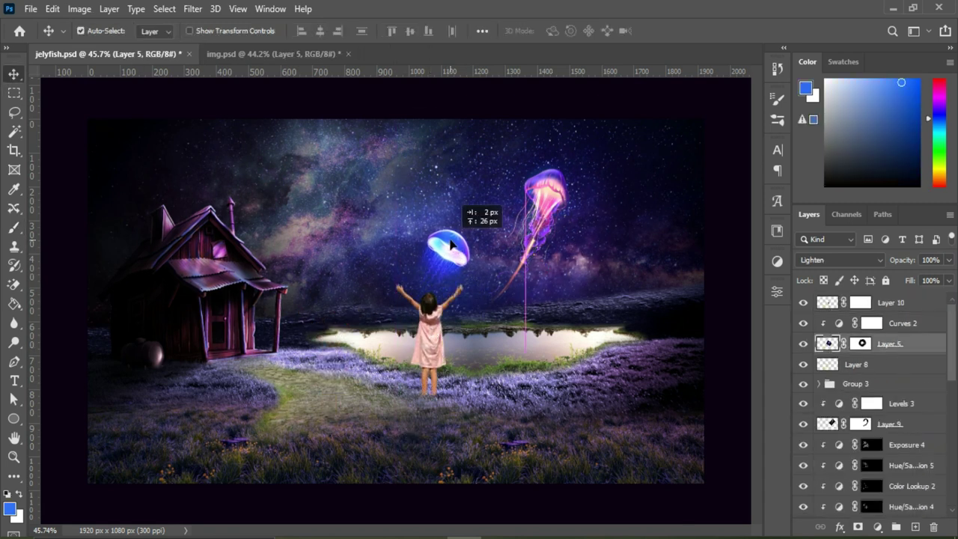
{"action": "left_click", "coordinate": [433, 352]}
{"action": "left_click_drag", "start_coordinate": [433, 357], "coordinate": [439, 369]}
{"action": "left_click_drag", "start_coordinate": [447, 249], "coordinate": [450, 257]}
- Add a clipped Curves adjustment on the girl, darkening her while lifting highlights
{"action": "left_click", "coordinate": [891, 302]}
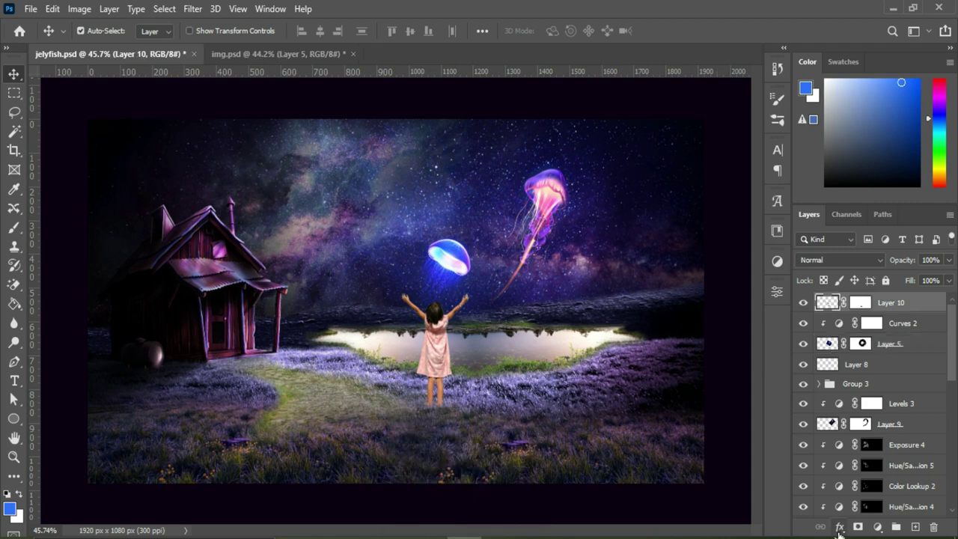
{"action": "left_click", "coordinate": [878, 528]}
{"action": "left_click", "coordinate": [891, 340]}
{"action": "left_click_drag", "start_coordinate": [682, 432], "coordinate": [675, 447]}
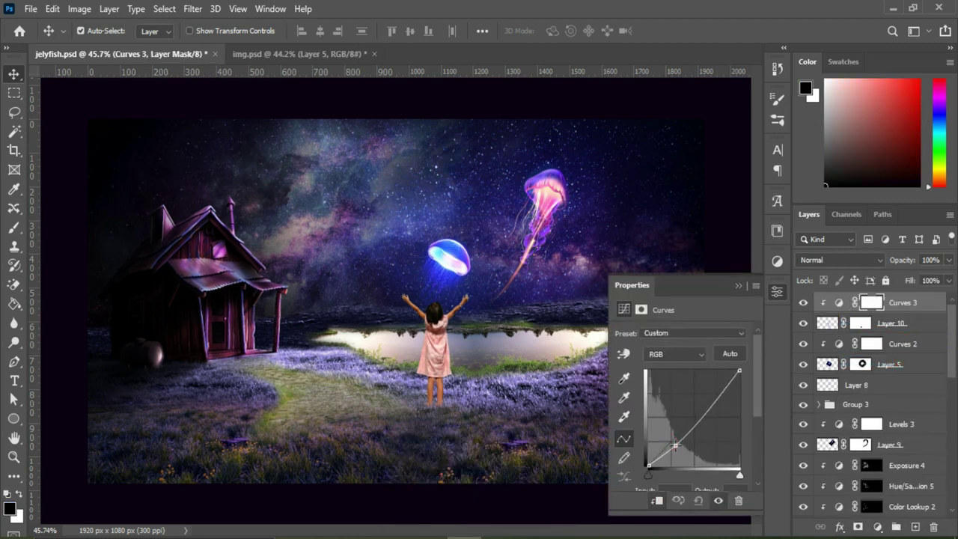
{"action": "left_click_drag", "start_coordinate": [723, 389], "coordinate": [720, 387]}
{"action": "left_click", "coordinate": [738, 286]}
- Add a clipped Levels adjustment setting the girl's midtones to 0.85
{"action": "left_click", "coordinate": [878, 527]}
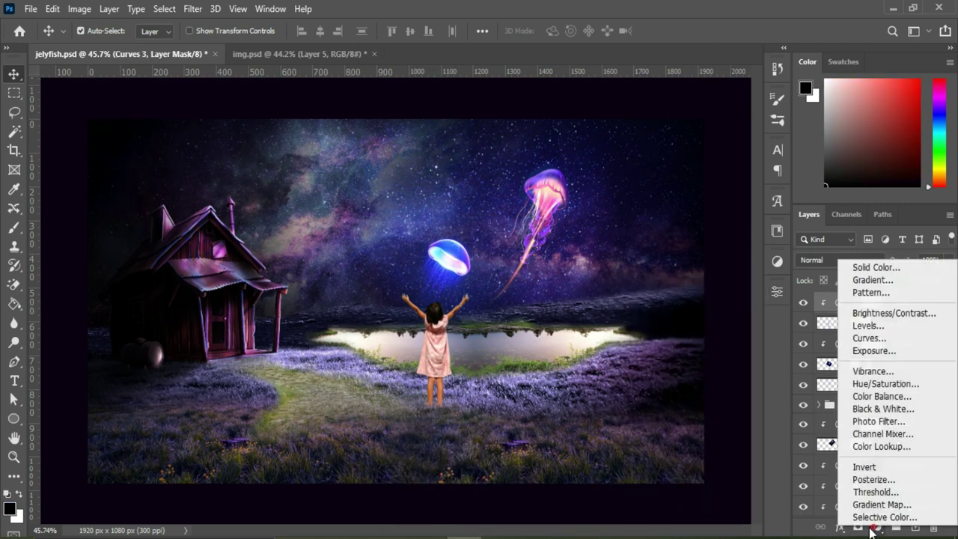
{"action": "left_click", "coordinate": [867, 324]}
{"action": "left_click_drag", "start_coordinate": [690, 441], "coordinate": [737, 442]}
{"action": "left_click", "coordinate": [906, 343]}
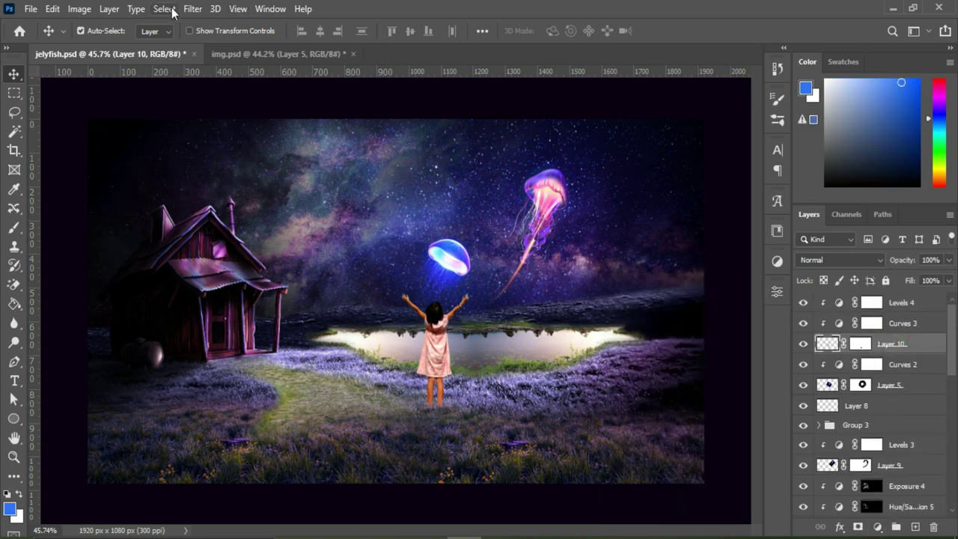
- Apply Camera Raw detail to the girl: sharpening 57, noise reduction 71, colour noise 43
{"action": "left_click", "coordinate": [192, 9]}
{"action": "left_click", "coordinate": [229, 118]}
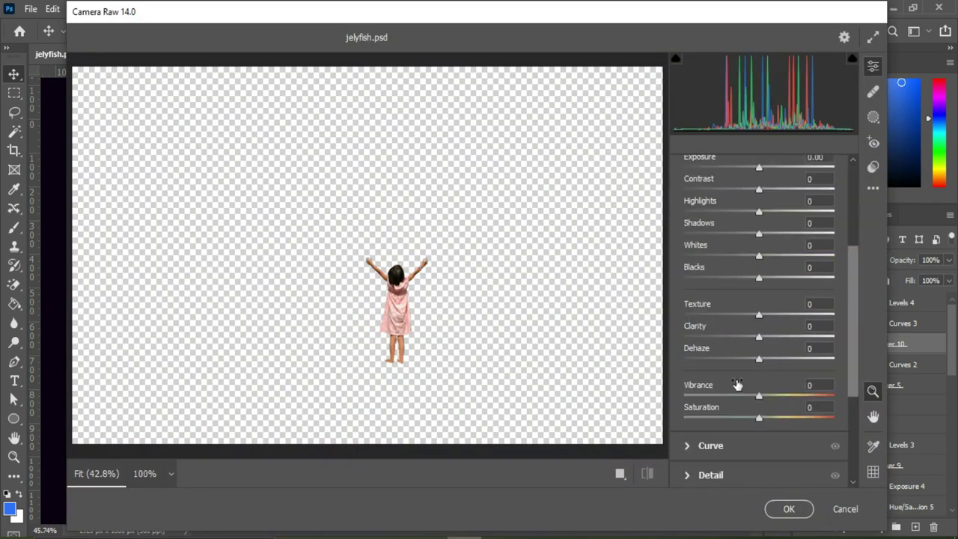
{"action": "left_click", "coordinate": [686, 294]}
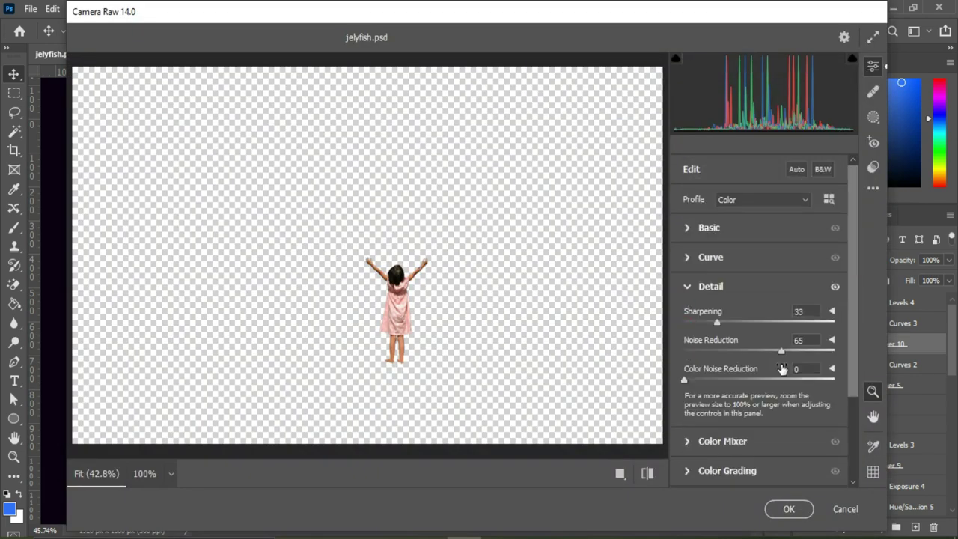
{"action": "left_click", "coordinate": [790, 508]}
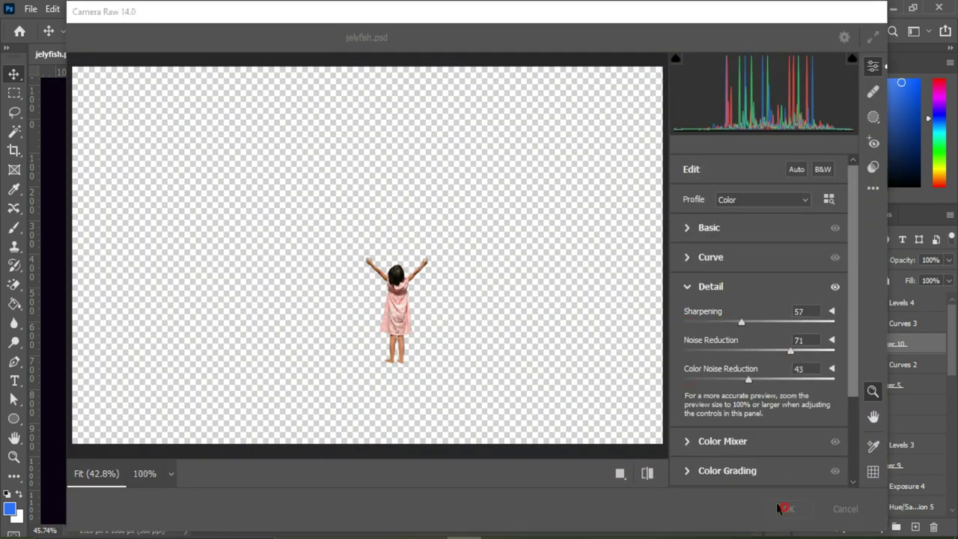
- Darken the girl with a clipped Exposure adjustment set to lower exposure
{"action": "left_click", "coordinate": [878, 528]}
{"action": "left_click", "coordinate": [875, 354]}
{"action": "mouse_move", "coordinate": [651, 367]}
{"action": "left_mouse_down"}
{"action": "mouse_move", "coordinate": [633, 367]}
{"action": "mouse_move", "coordinate": [643, 375]}
{"action": "left_mouse_up"}
{"action": "left_click", "coordinate": [743, 290]}
- Zoom in and set a size-20 brush at 16% opacity for the Exposure 5 mask
{"action": "key", "text": "b"}
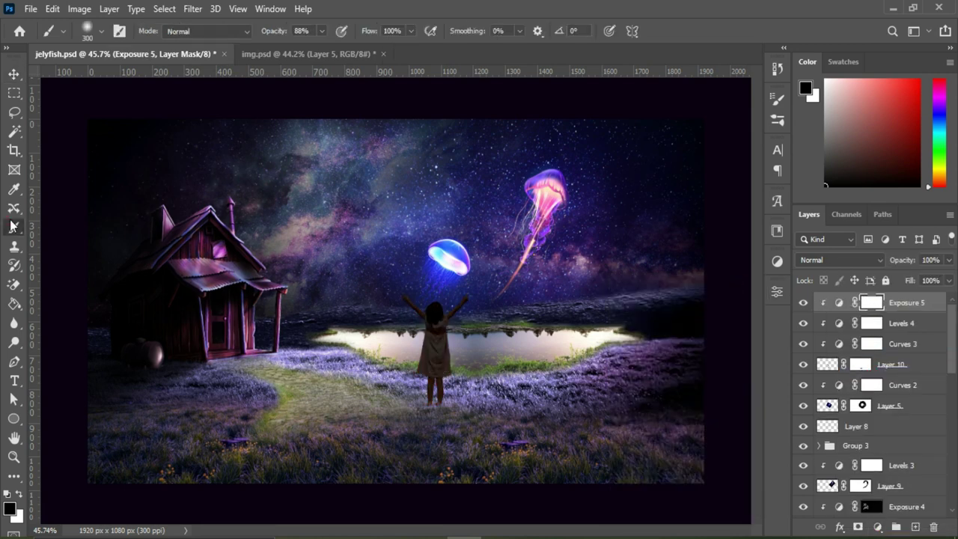
{"action": "scroll", "coordinate": [417, 299], "scroll_direction": "up", "scroll_amount": 3}
{"action": "scroll", "coordinate": [479, 288], "scroll_direction": "up", "scroll_amount": 1}
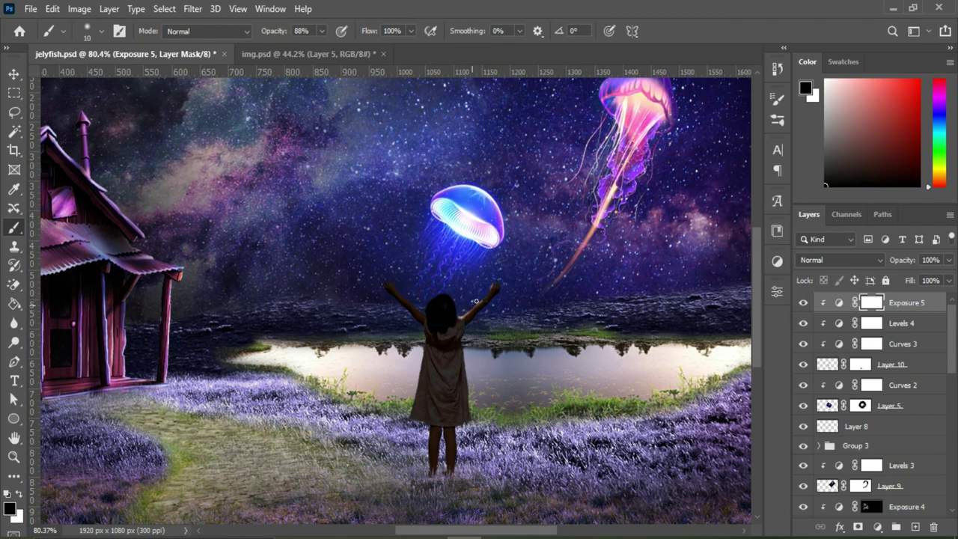
{"action": "key", "text": "x"}
{"action": "key", "text": "x"}
{"action": "key", "text": "1"}
{"action": "key", "text": "6"}
{"action": "key", "text": "bracketright"}
- Switch to a size-9 brush at 100% opacity, then drag a third jellyfish into the sky
{"action": "key", "text": "0"}
{"action": "key", "text": "bracketleft"}
{"action": "key", "text": "bracketleft"}
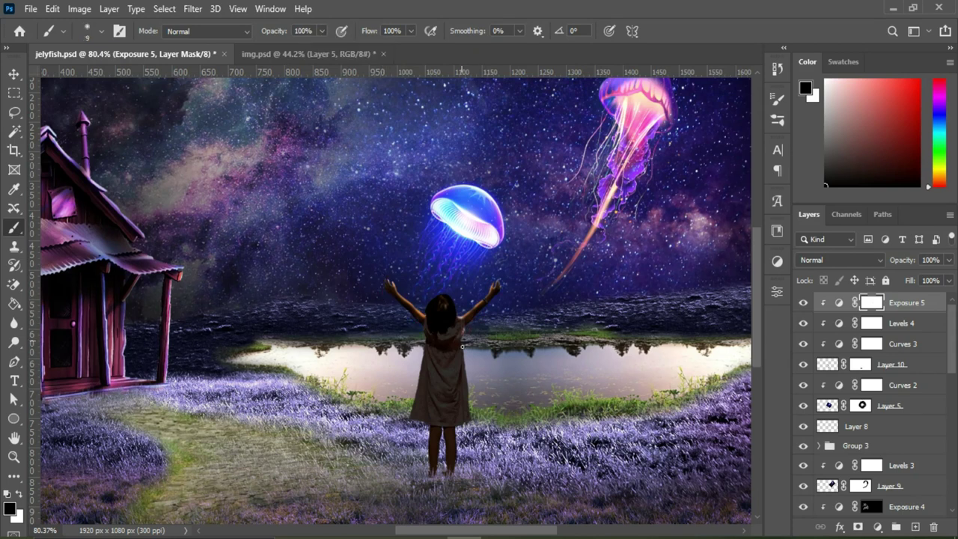
{"action": "key", "text": "x"}
{"action": "key", "text": "x"}
{"action": "key", "text": "x"}
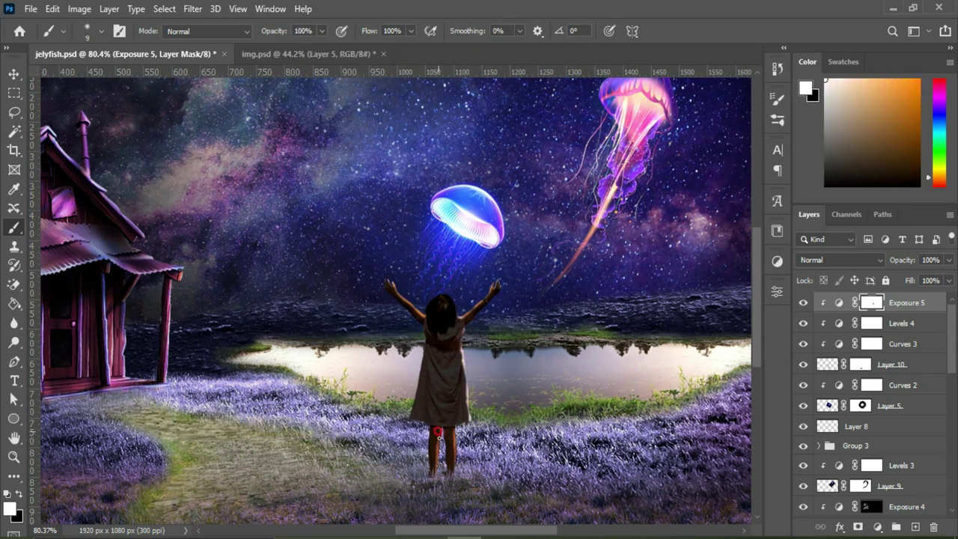
{"action": "key", "text": "x"}
{"action": "key", "text": "x"}
{"action": "key", "text": "x"}
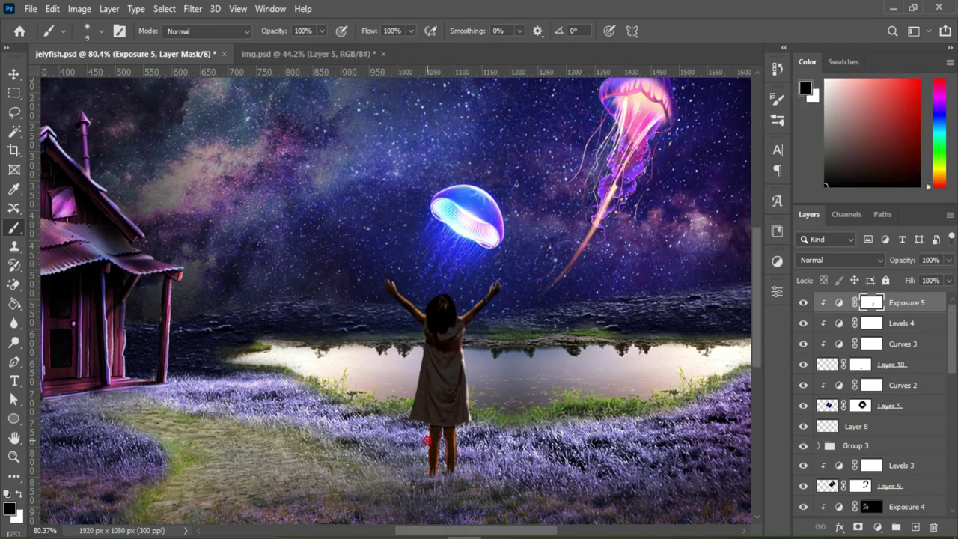
{"action": "key", "text": "x"}
{"action": "key", "text": "x"}
{"action": "key", "text": "x"}
{"action": "key", "text": "x"}
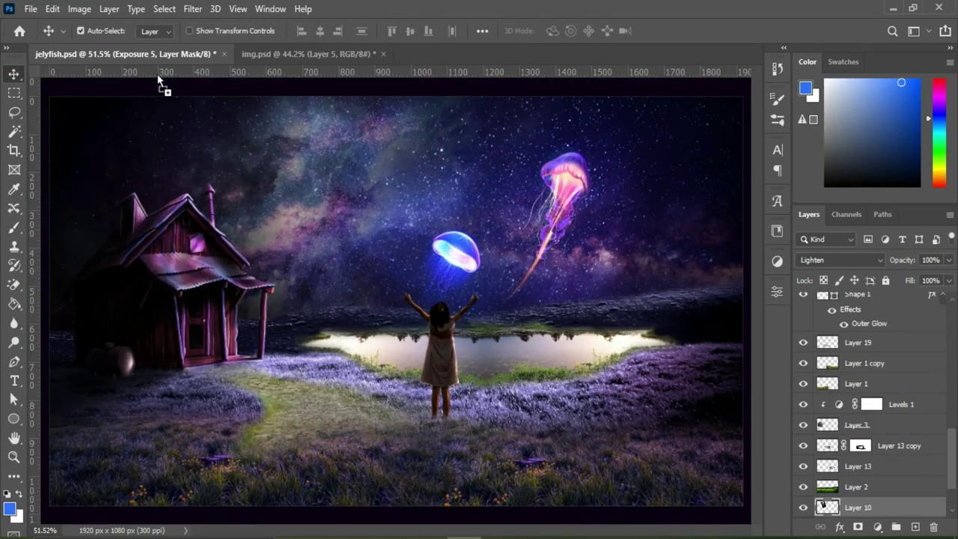
{"action": "mouse_move", "coordinate": [255, 131]}
{"action": "left_mouse_down"}
{"action": "mouse_move", "coordinate": [281, 161]}
{"action": "mouse_move", "coordinate": [279, 180]}
{"action": "left_mouse_up"}
- Scale the new jellyfish into place, then select Exposure 4 above the house
{"action": "key", "text": "ctrl+t"}
{"action": "scroll", "coordinate": [280, 161], "scroll_direction": "down", "scroll_amount": 2}
{"action": "key", "text": "Return"}
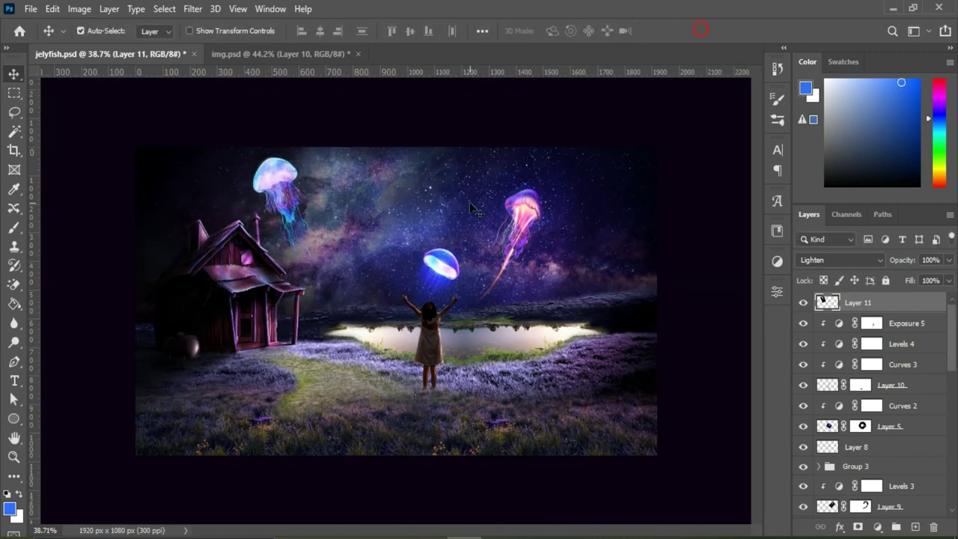
{"action": "left_click", "coordinate": [470, 202]}
{"action": "left_click", "coordinate": [912, 349]}
- Add a colorized Hue/Saturation layer with hue 190 and saturation 32
{"action": "left_click", "coordinate": [876, 527]}
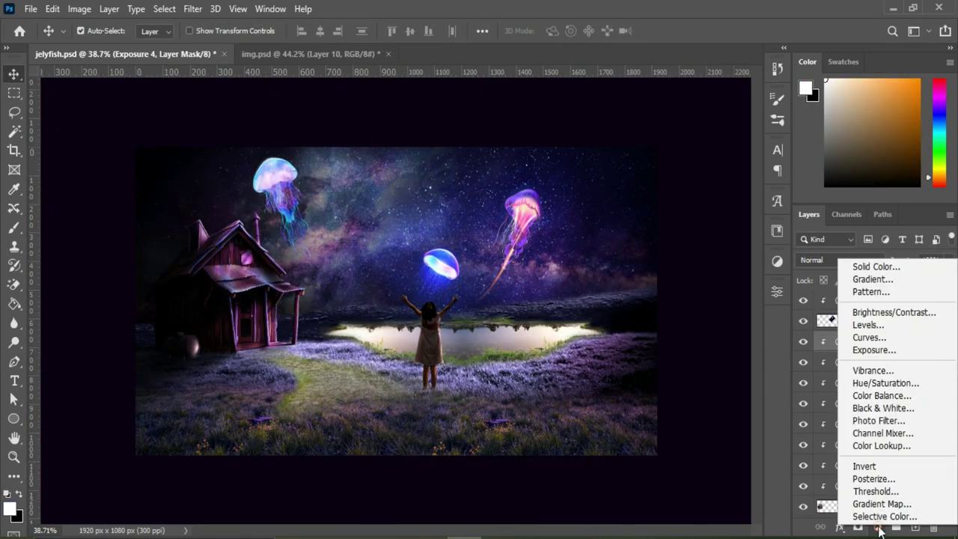
{"action": "left_click", "coordinate": [880, 382]}
{"action": "left_click", "coordinate": [689, 467]}
{"action": "left_click_drag", "start_coordinate": [629, 390], "coordinate": [684, 390]}
{"action": "left_click_drag", "start_coordinate": [649, 418], "coordinate": [651, 420]}
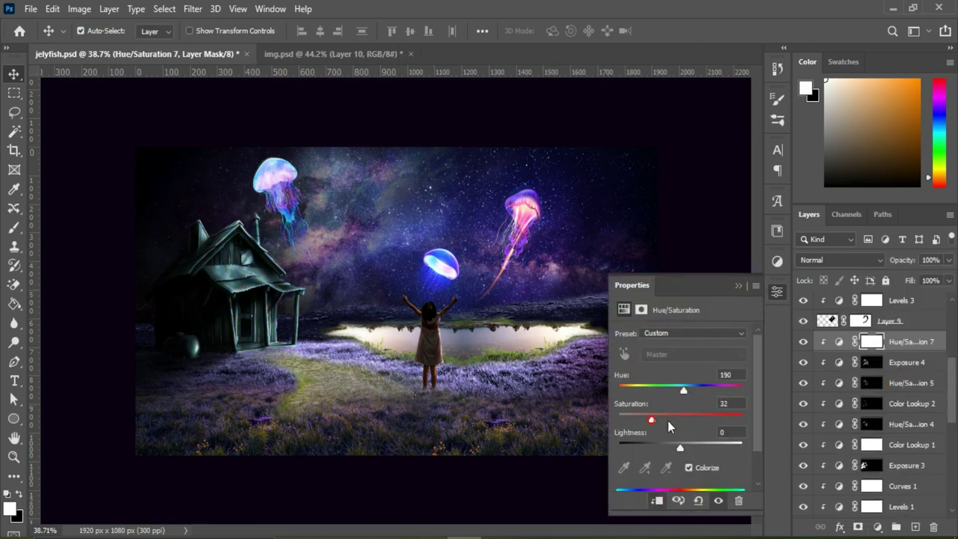
{"action": "left_click", "coordinate": [741, 286]}
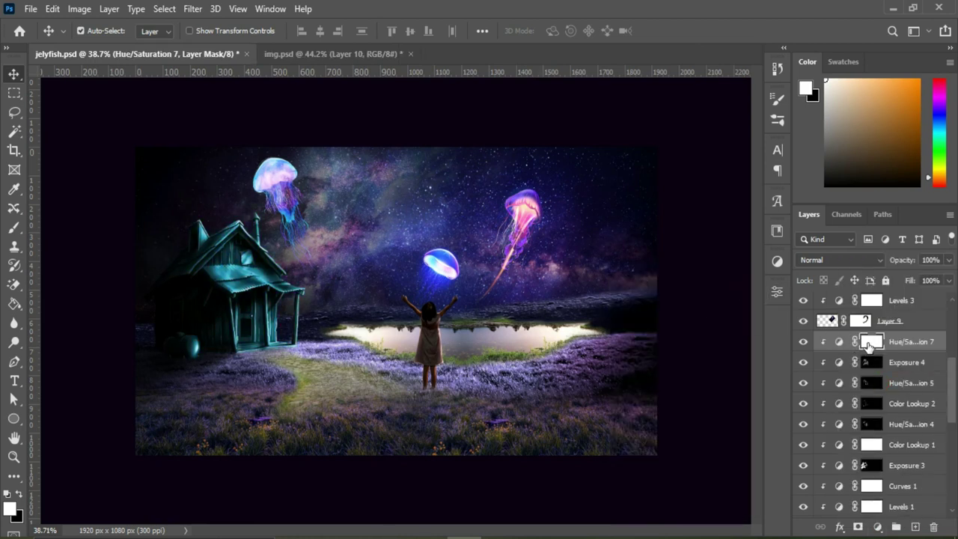
- Invert the teal tint's mask and paint it back onto the house roof
{"action": "key", "text": "ctrl+i"}
{"action": "key", "text": "b"}
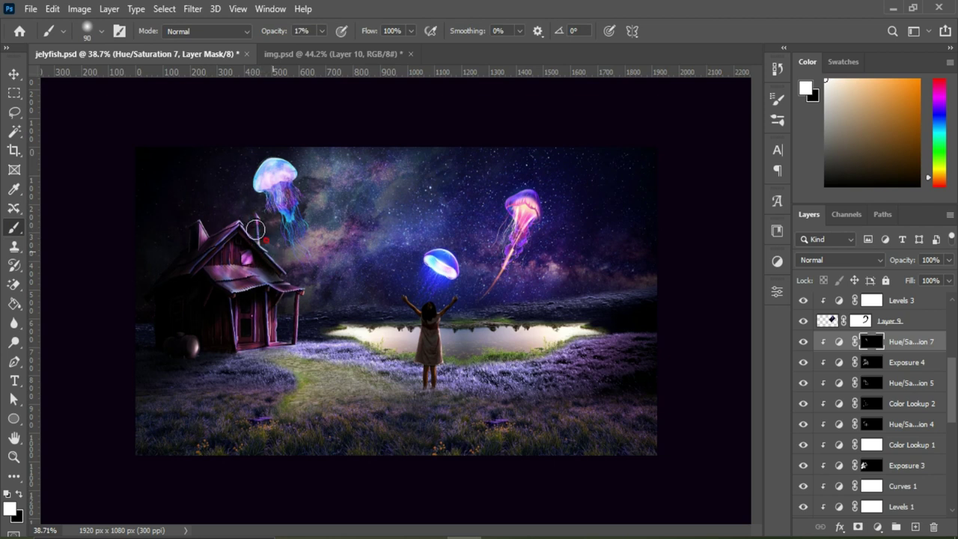
{"action": "left_click_drag", "start_coordinate": [248, 268], "coordinate": [251, 271]}
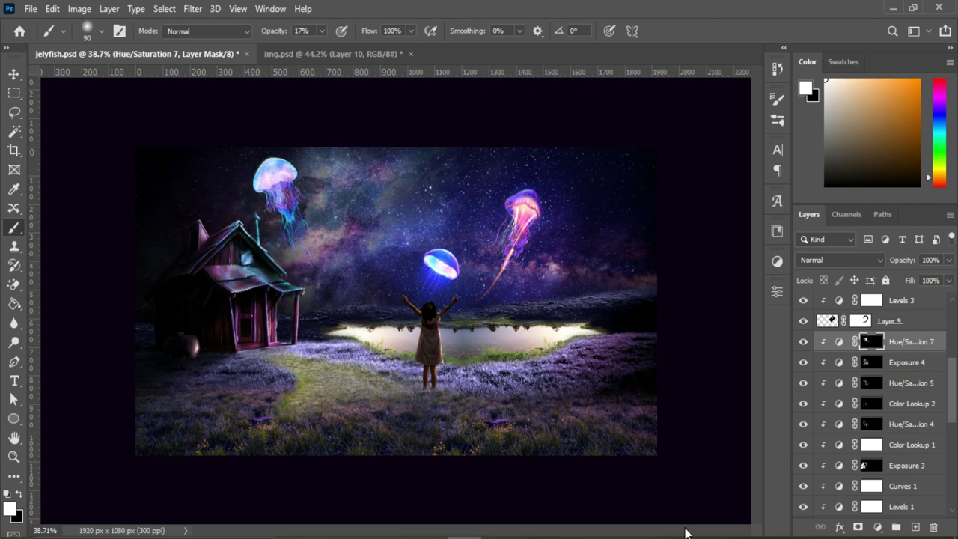
{"action": "key", "text": "x"}
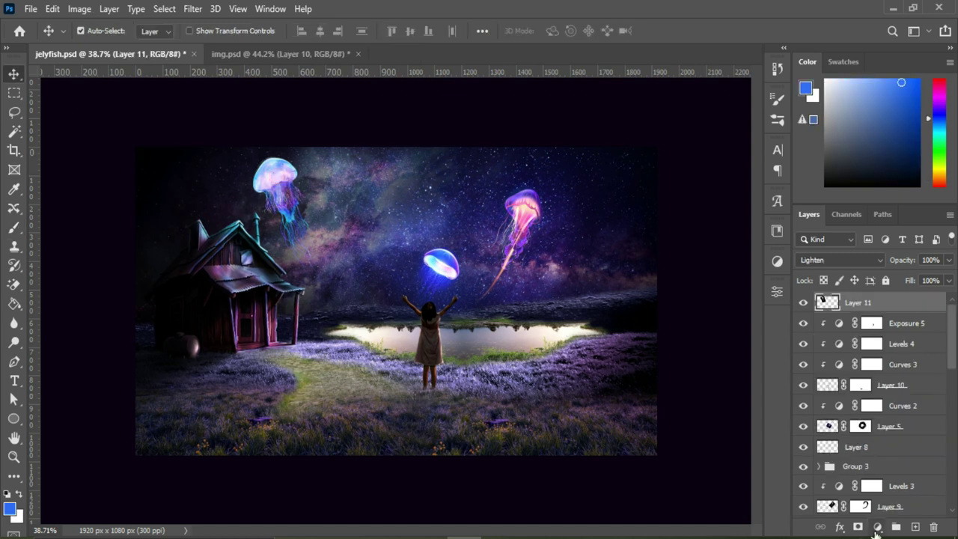
- Add a brightening Curves adjustment and an Exposure adjustment
{"action": "left_click", "coordinate": [877, 528]}
{"action": "left_click", "coordinate": [867, 347]}
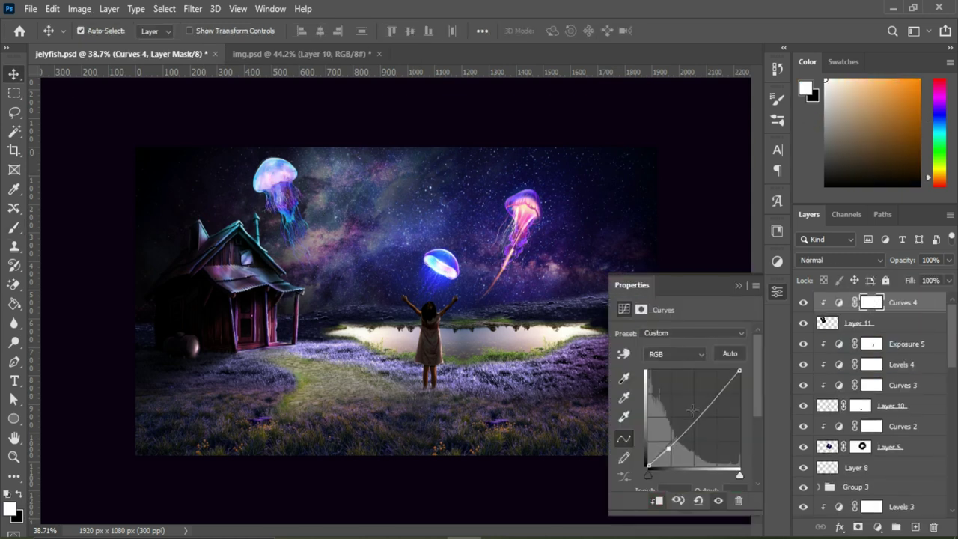
{"action": "left_click_drag", "start_coordinate": [715, 396], "coordinate": [714, 388]}
{"action": "left_click", "coordinate": [879, 528]}
{"action": "left_click", "coordinate": [872, 350]}
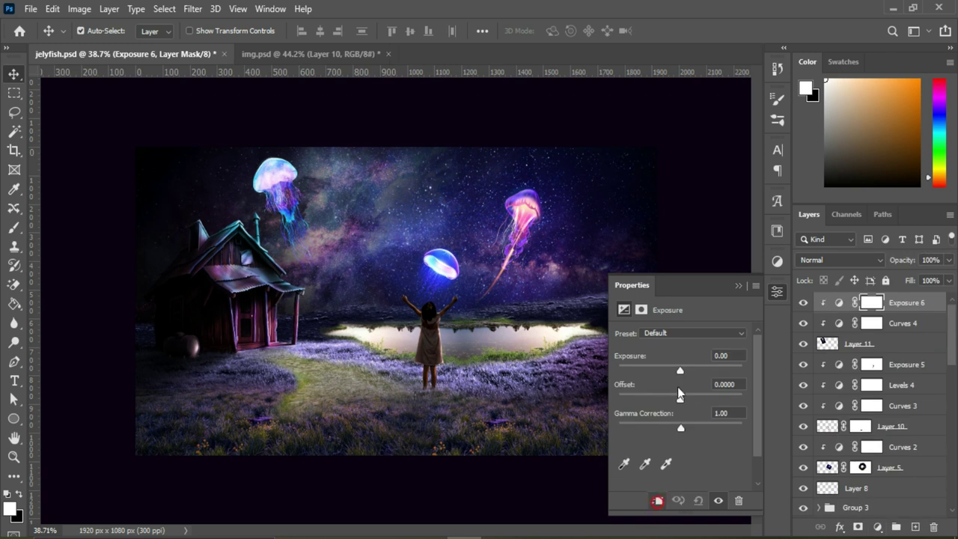
{"action": "left_click", "coordinate": [734, 283]}
- Add an Exposure adjustment of +0.30 above the Levels 3 layer
{"action": "scroll", "coordinate": [883, 411], "scroll_direction": "down", "scroll_amount": 1}
{"action": "left_click", "coordinate": [899, 487]}
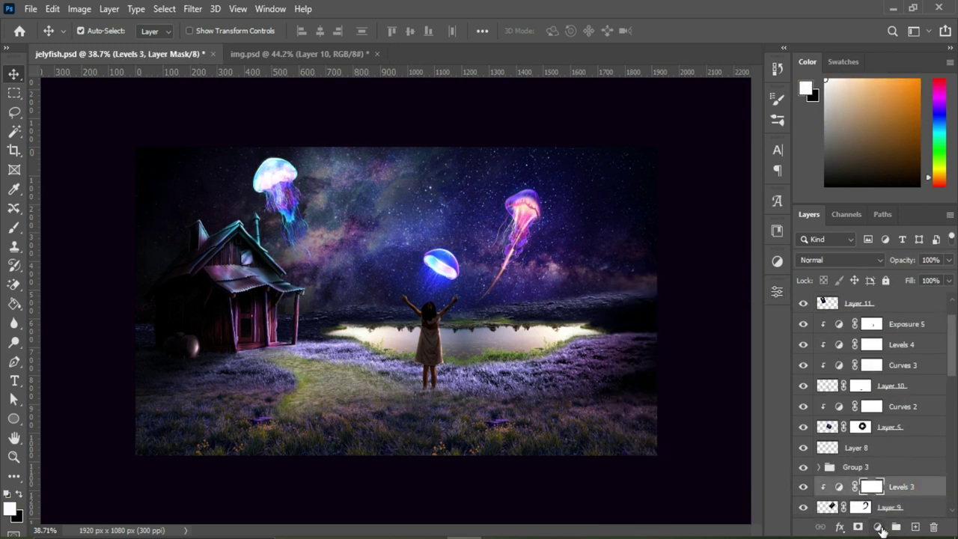
{"action": "left_click", "coordinate": [878, 528]}
{"action": "left_click", "coordinate": [872, 350]}
{"action": "left_click_drag", "start_coordinate": [679, 371], "coordinate": [683, 371]}
{"action": "scroll", "coordinate": [914, 352], "scroll_direction": "up", "scroll_amount": 1}
{"action": "left_click", "coordinate": [914, 352]}
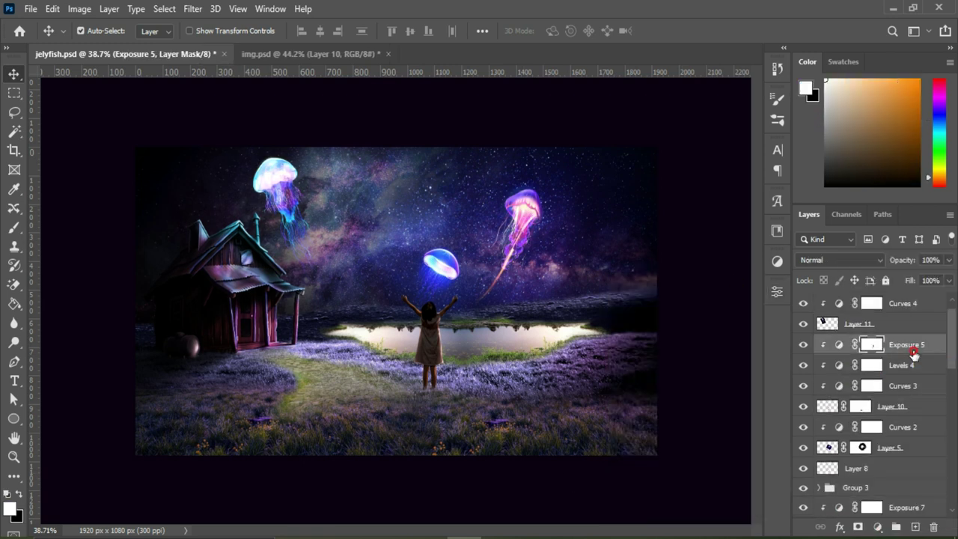
- Add a colorized blue Hue/Saturation tint with inverted mask, brush at 49% opacity
{"action": "left_click", "coordinate": [876, 528]}
{"action": "left_click", "coordinate": [876, 383]}
{"action": "left_click_drag", "start_coordinate": [680, 389], "coordinate": [700, 390]}
{"action": "left_click", "coordinate": [689, 468]}
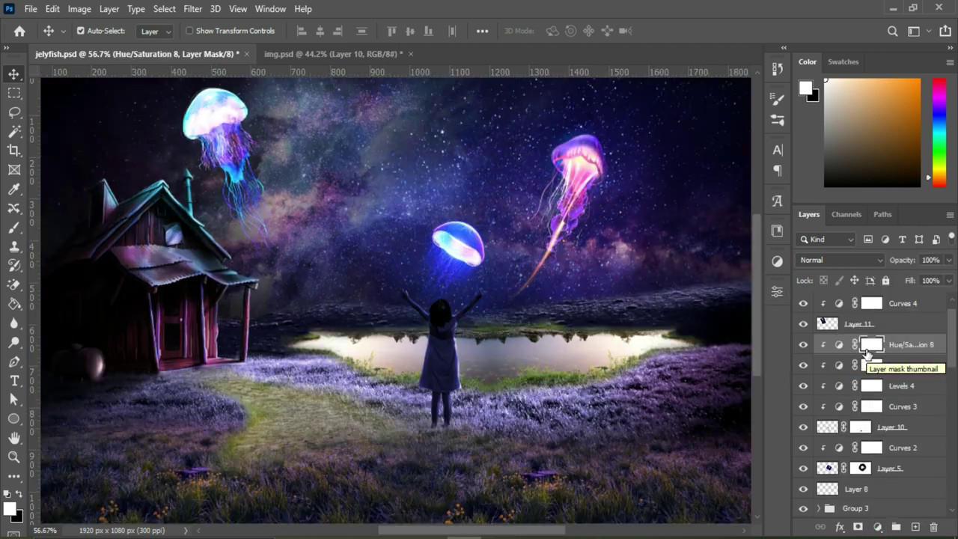
{"action": "key", "text": "ctrl+plus"}
{"action": "key", "text": "ctrl+i"}
{"action": "key", "text": "b"}
{"action": "left_click_drag", "start_coordinate": [323, 36], "coordinate": [292, 43]}
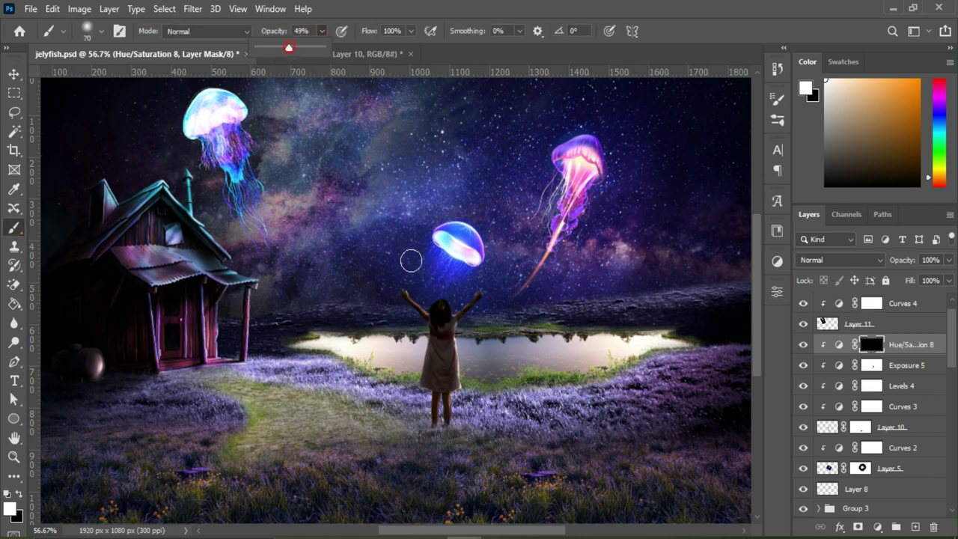
{"action": "scroll", "coordinate": [406, 257], "scroll_direction": "up", "scroll_amount": 2}
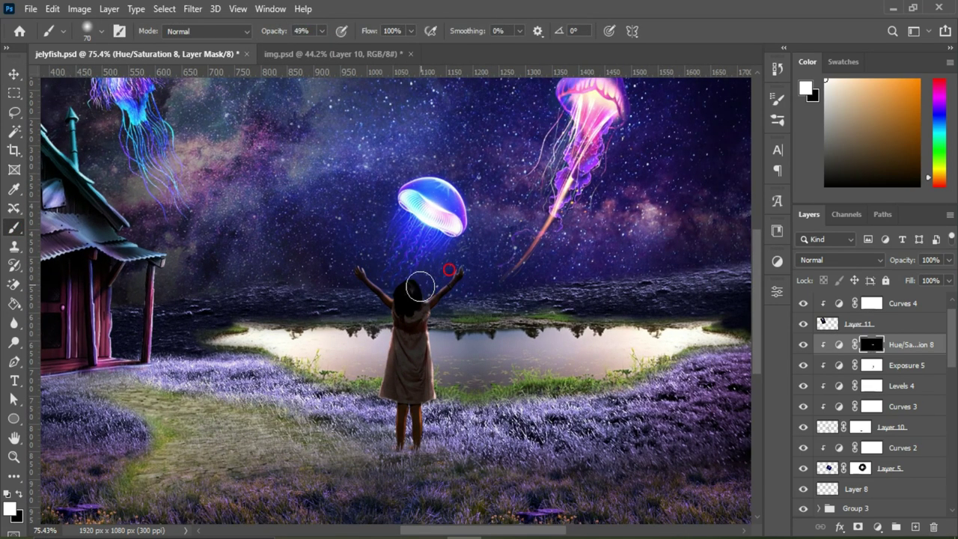
{"action": "key", "text": "x"}
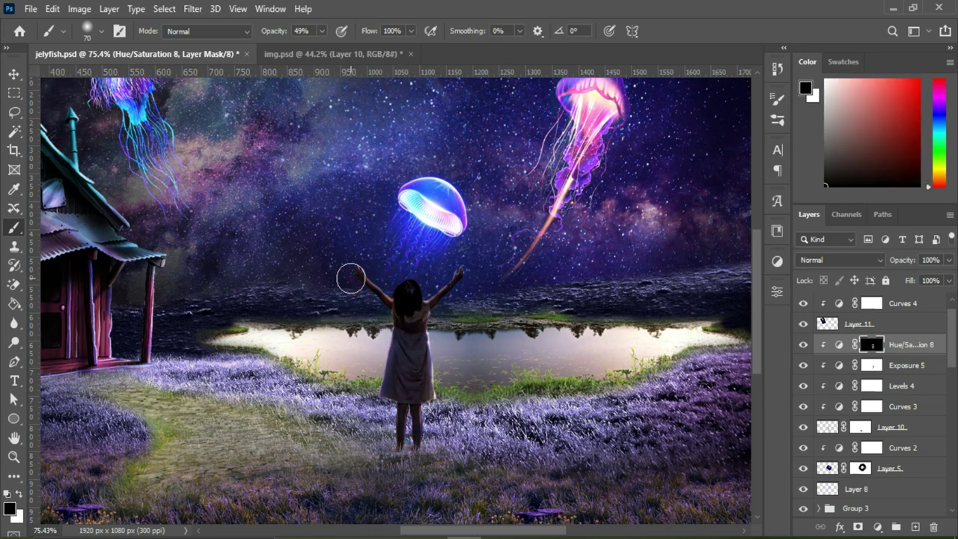
{"action": "key", "text": "x"}
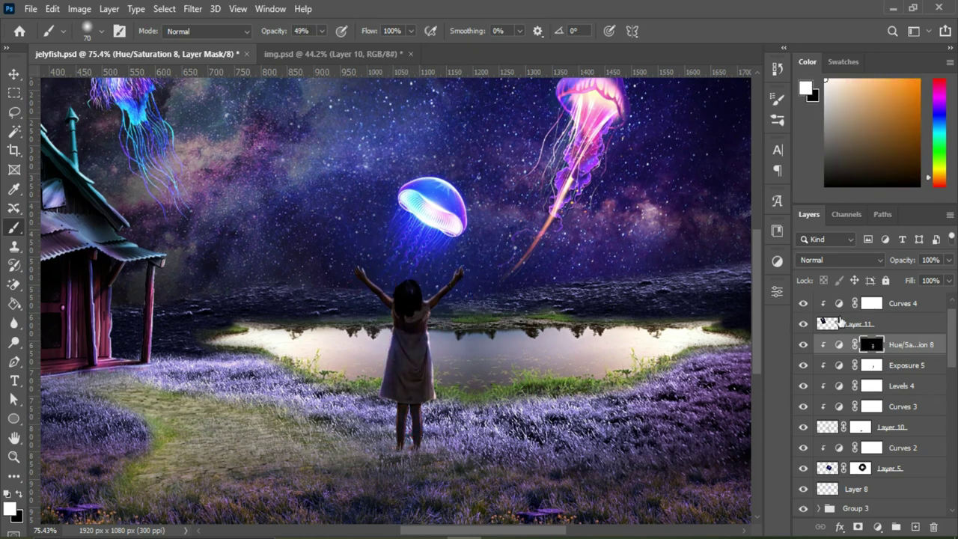
- Add a second colorized Hue/Saturation adjustment and paint its mask at 78% brush opacity
{"action": "left_click", "coordinate": [879, 526]}
{"action": "left_click", "coordinate": [873, 383]}
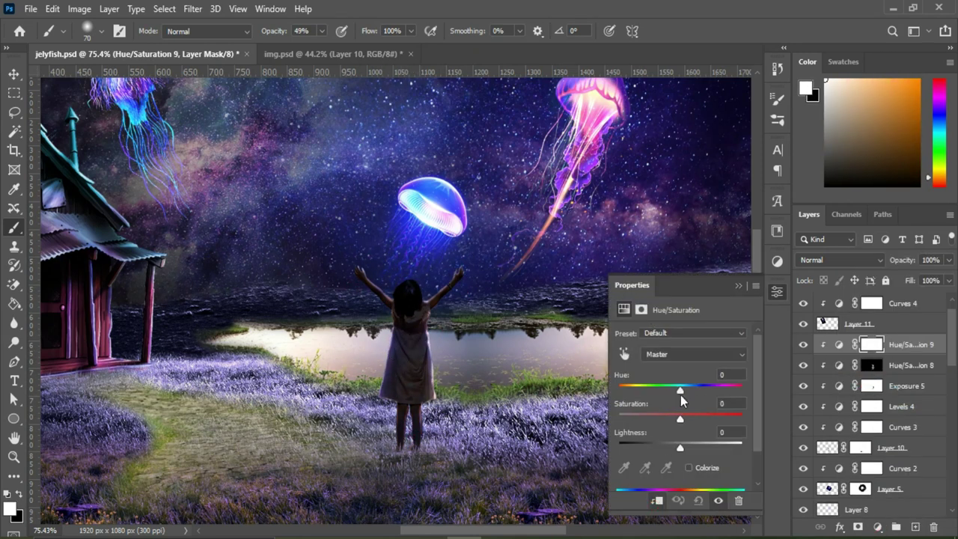
{"action": "left_click", "coordinate": [688, 467]}
{"action": "left_click", "coordinate": [739, 285]}
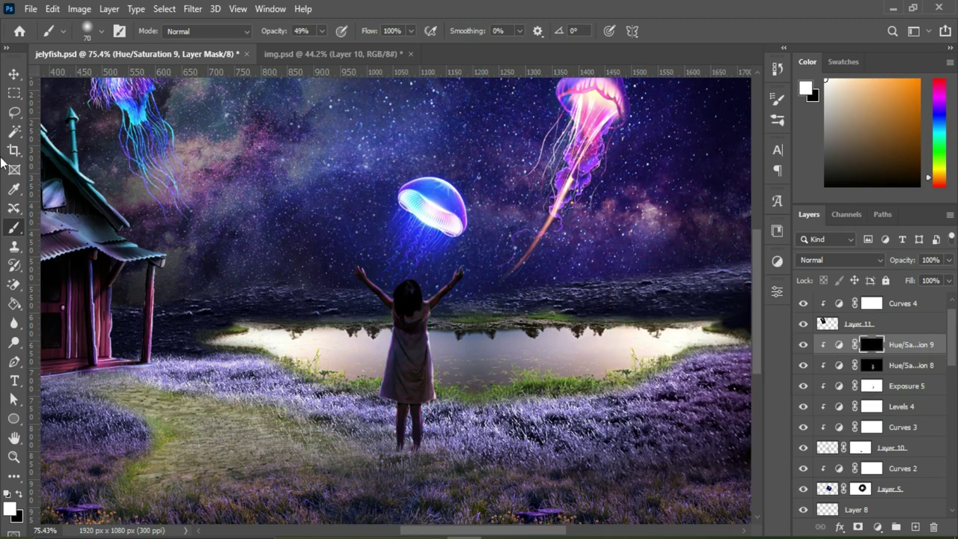
{"action": "left_click", "coordinate": [322, 32]}
{"action": "scroll", "coordinate": [458, 260], "scroll_direction": "up", "scroll_amount": 3}
{"action": "key", "text": "7"}
{"action": "key", "text": "8"}
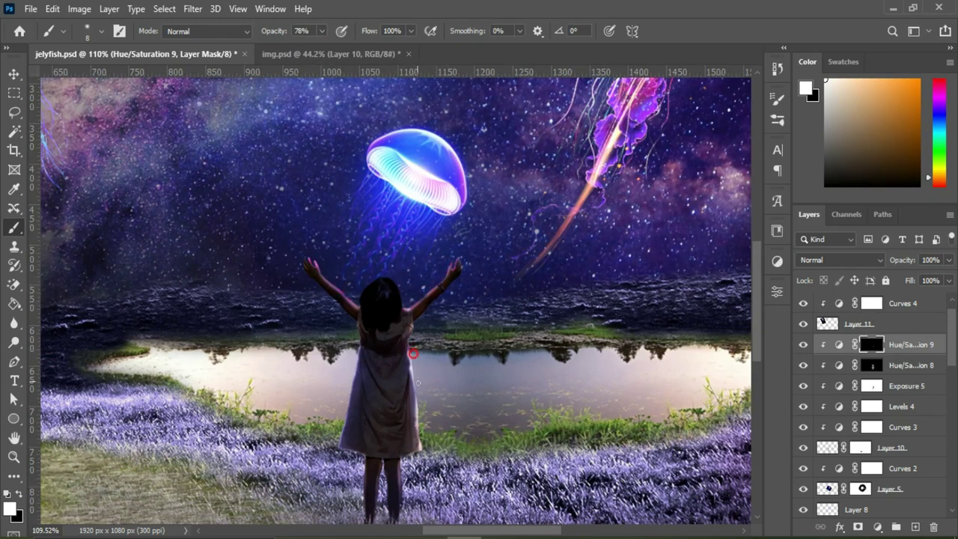
{"action": "key", "text": "v"}
{"action": "key", "text": "ctrl+0"}
- Add an Exposure adjustment at +1.97 with gamma 0.75
{"action": "left_click", "coordinate": [878, 527]}
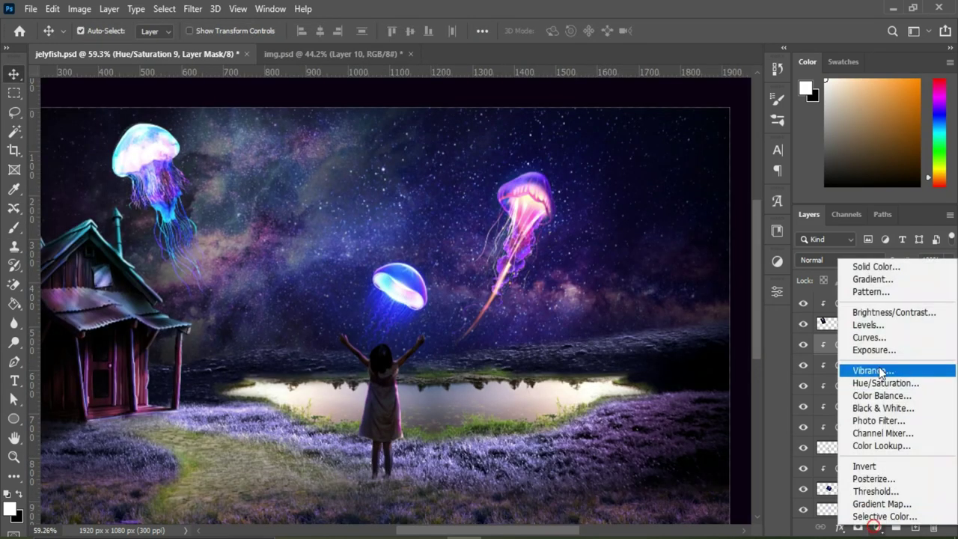
{"action": "left_click", "coordinate": [868, 350]}
{"action": "left_click_drag", "start_coordinate": [682, 369], "coordinate": [701, 371]}
{"action": "left_click_drag", "start_coordinate": [681, 429], "coordinate": [694, 430]}
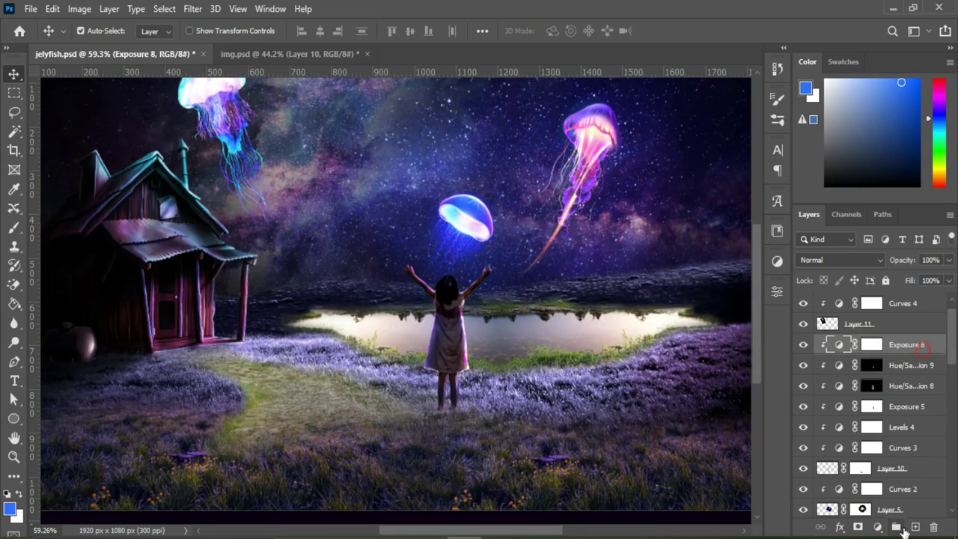
- Paint a soft light violet glow on a new layer behind the girl
{"action": "left_click", "coordinate": [915, 527]}
{"action": "left_click", "coordinate": [14, 227]}
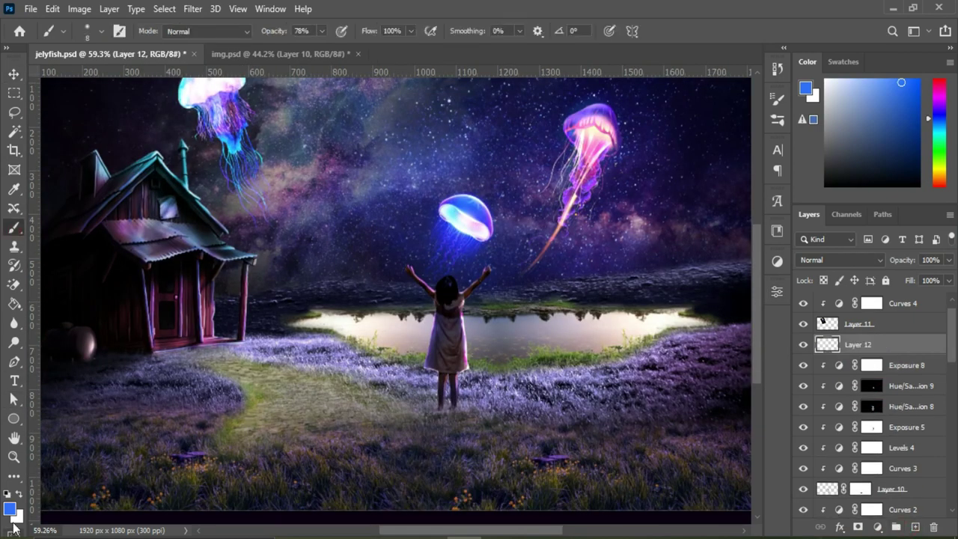
{"action": "left_click", "coordinate": [9, 509]}
{"action": "left_click_drag", "start_coordinate": [665, 210], "coordinate": [645, 186]}
{"action": "left_click_drag", "start_coordinate": [780, 271], "coordinate": [780, 260]}
{"action": "left_click", "coordinate": [632, 207]}
{"action": "left_click", "coordinate": [905, 193]}
{"action": "key", "text": "bracketright"}
{"action": "key", "text": "bracketright"}
{"action": "key", "text": "bracketright"}
{"action": "left_click", "coordinate": [448, 311]}
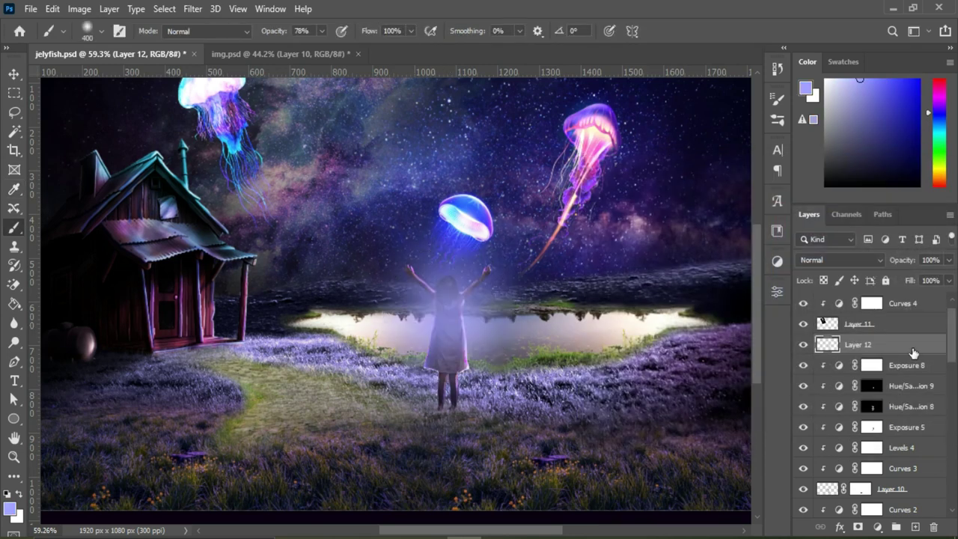
- Move the glow layer down, set it to Overlay, and scale it to about half size
{"action": "left_click_drag", "start_coordinate": [858, 344], "coordinate": [858, 502]}
{"action": "left_click", "coordinate": [15, 73]}
{"action": "key", "text": "ctrl+t"}
{"action": "left_click_drag", "start_coordinate": [445, 314], "coordinate": [444, 382]}
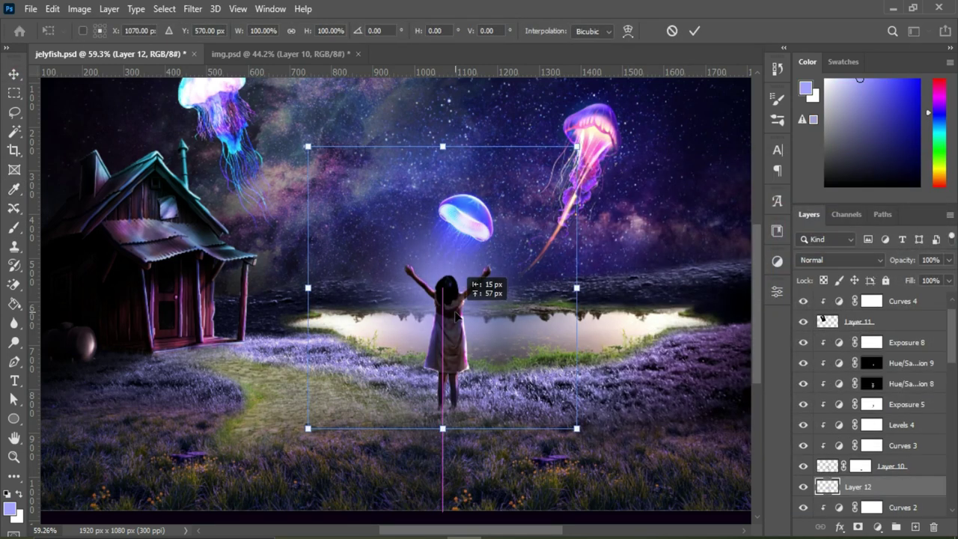
{"action": "key", "text": "Return"}
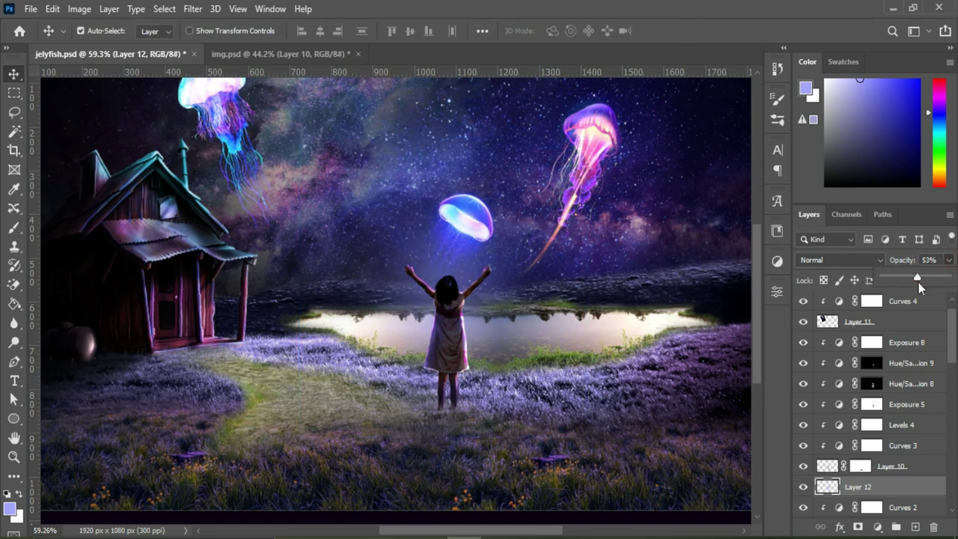
{"action": "left_click", "coordinate": [849, 259]}
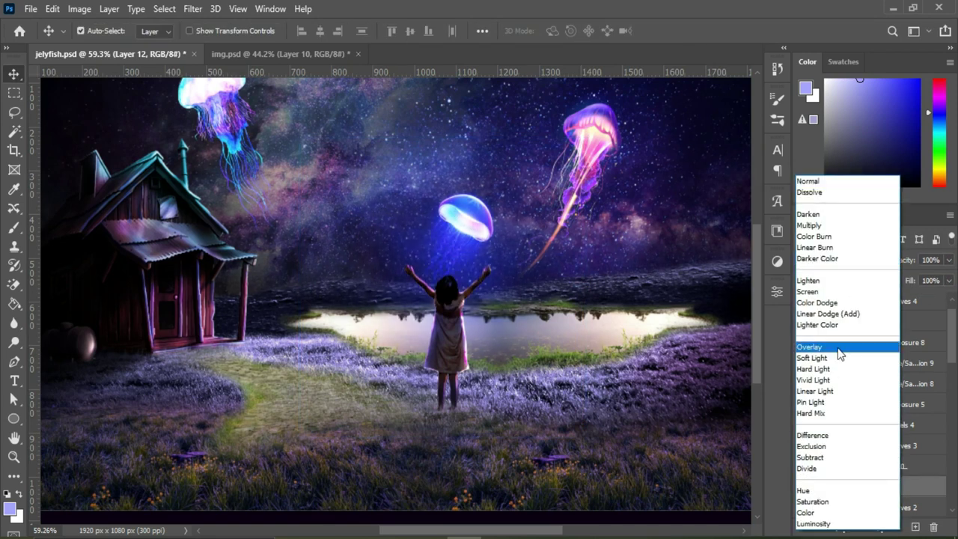
{"action": "left_click", "coordinate": [841, 348]}
{"action": "key", "text": "ctrl+t"}
{"action": "left_click_drag", "start_coordinate": [472, 243], "coordinate": [488, 284]}
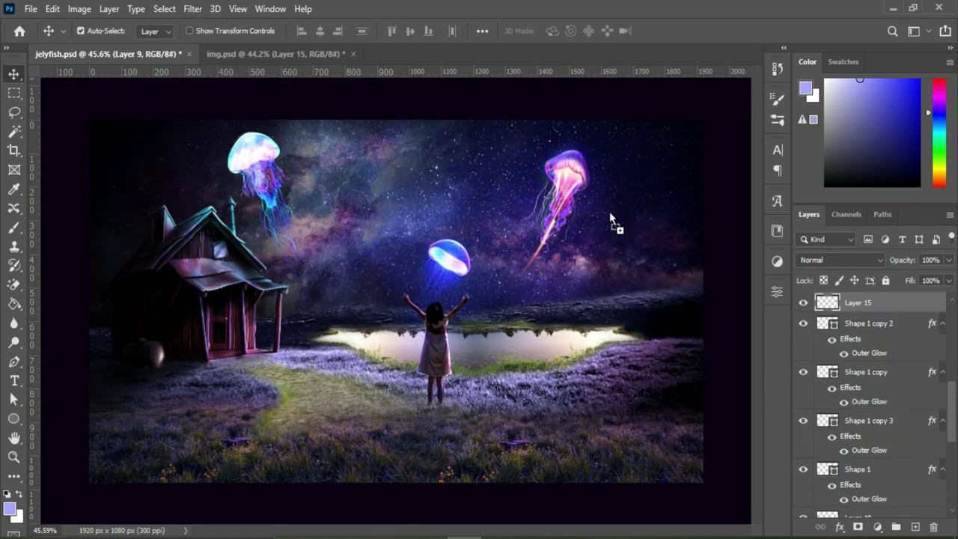
- Place the wooden tower on the far right shore and mask it by painting black
{"action": "mouse_move", "coordinate": [611, 220]}
{"action": "left_mouse_down"}
{"action": "mouse_move", "coordinate": [616, 243]}
{"action": "mouse_move", "coordinate": [646, 223]}
{"action": "mouse_move", "coordinate": [638, 223]}
{"action": "left_mouse_up"}
{"action": "key", "text": "ctrl+t"}
{"action": "key", "text": "Return"}
{"action": "left_click", "coordinate": [858, 526]}
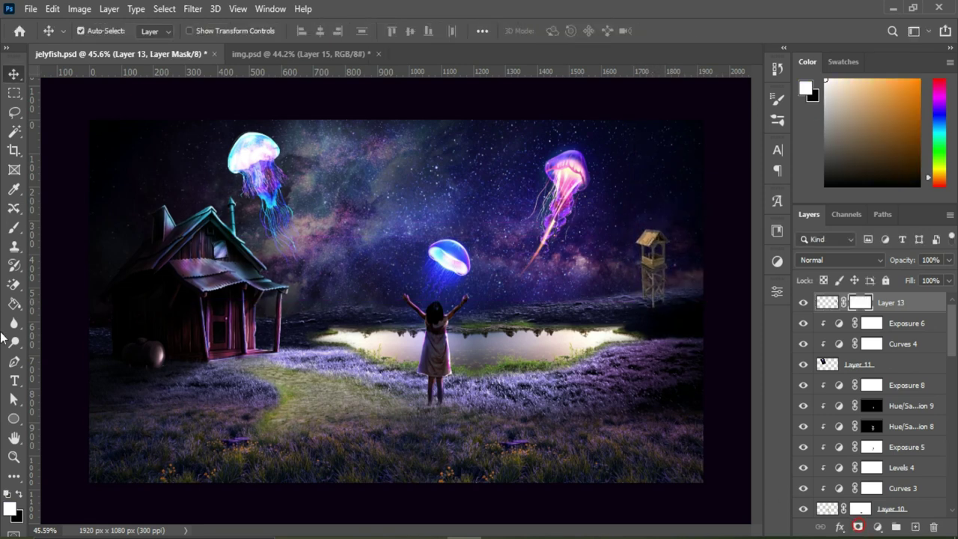
{"action": "left_click", "coordinate": [14, 229]}
{"action": "scroll", "coordinate": [580, 312], "scroll_direction": "up", "scroll_amount": 2, "text": "alt"}
{"action": "left_click", "coordinate": [322, 31]}
{"action": "key", "text": "x"}
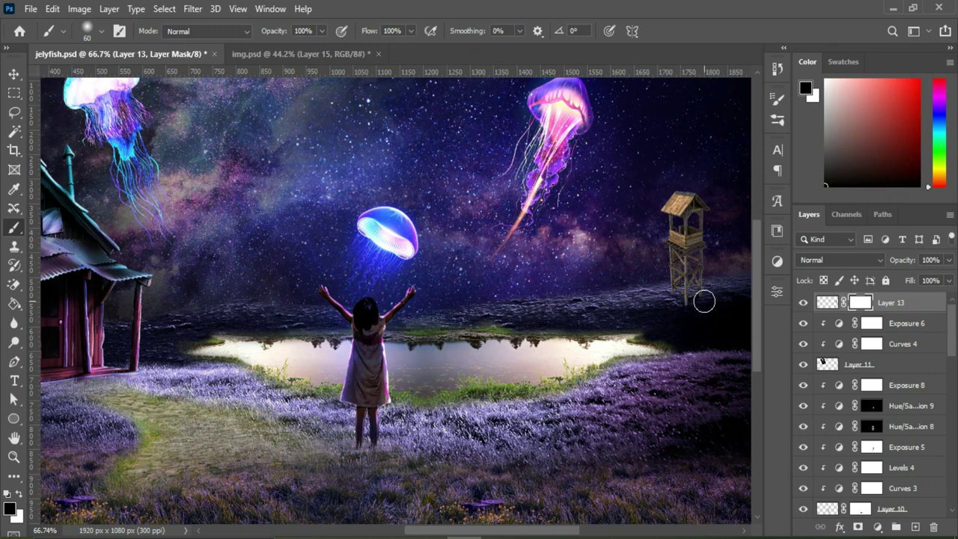
{"action": "left_click", "coordinate": [15, 72]}
{"action": "left_click_drag", "start_coordinate": [685, 225], "coordinate": [689, 234]}
{"action": "scroll", "coordinate": [689, 233], "scroll_direction": "down", "scroll_amount": 2, "text": "alt"}
- Add a Levels 5 adjustment (25/0.67/238) to darken the tower's midtones
{"action": "left_click", "coordinate": [878, 527]}
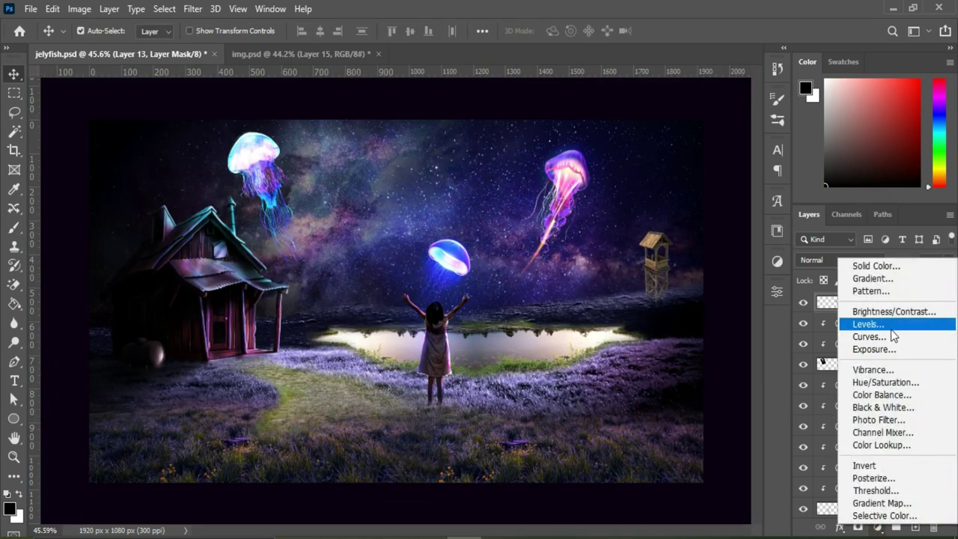
{"action": "left_click", "coordinate": [884, 325]}
{"action": "scroll", "coordinate": [483, 253], "scroll_direction": "up", "scroll_amount": 1, "text": "alt"}
{"action": "scroll", "coordinate": [483, 253], "scroll_direction": "up", "scroll_amount": 2, "text": "alt"}
{"action": "left_click_drag", "start_coordinate": [691, 441], "coordinate": [699, 441]}
- Add an inverted Exposure adjustment at -5.91 and brush the darkening onto the tower
{"action": "left_click", "coordinate": [877, 526]}
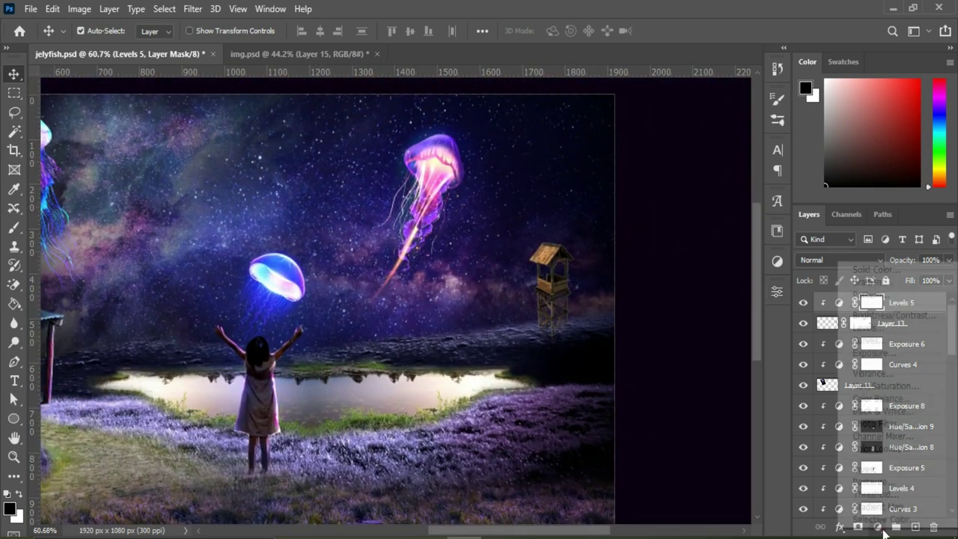
{"action": "left_click", "coordinate": [871, 355]}
{"action": "left_click_drag", "start_coordinate": [679, 370], "coordinate": [641, 369]}
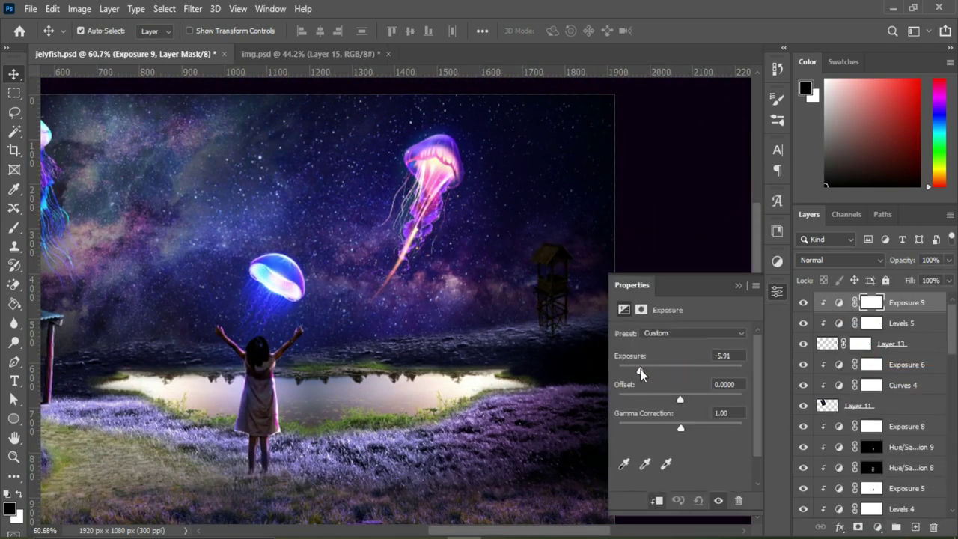
{"action": "left_click", "coordinate": [865, 303]}
{"action": "key", "text": "ctrl+i"}
{"action": "left_click", "coordinate": [13, 227]}
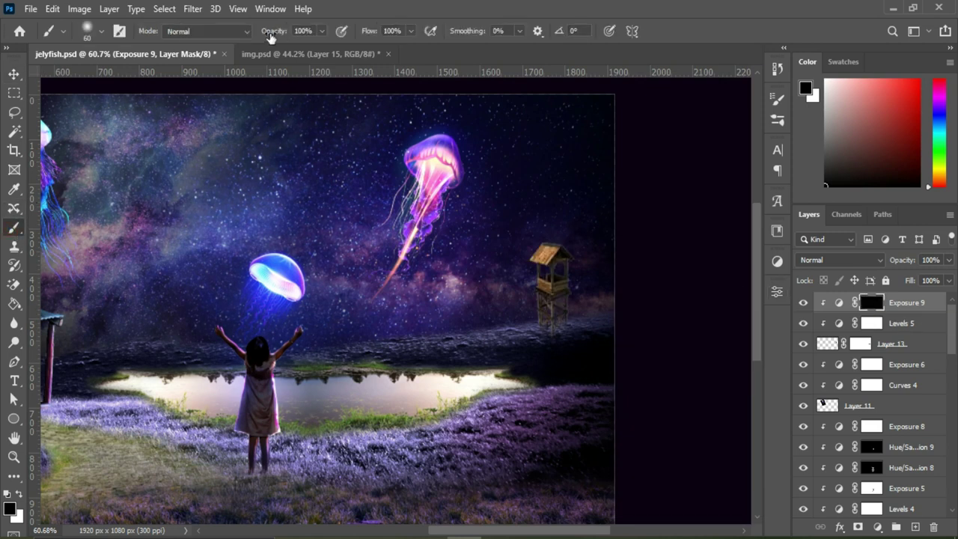
{"action": "key", "text": "7"}
{"action": "key", "text": "5"}
{"action": "key", "text": "bracketleft"}
{"action": "key", "text": "bracketleft"}
{"action": "key", "text": "bracketleft"}
{"action": "key", "text": "x"}
{"action": "left_click_drag", "start_coordinate": [562, 291], "coordinate": [560, 338]}
{"action": "key", "text": "2"}
{"action": "key", "text": "8"}
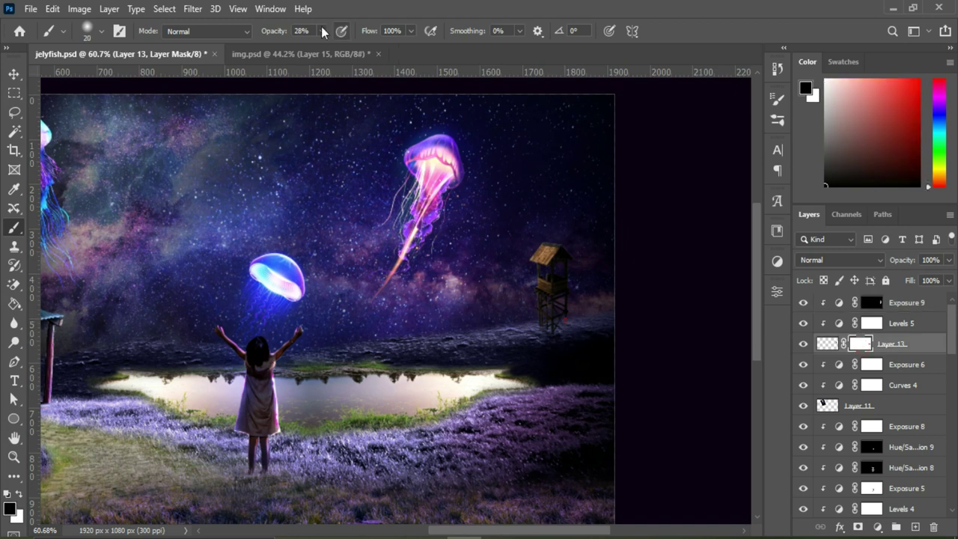
- Duplicate the tower layer
{"action": "key", "text": "v"}
{"action": "left_click", "coordinate": [842, 323]}
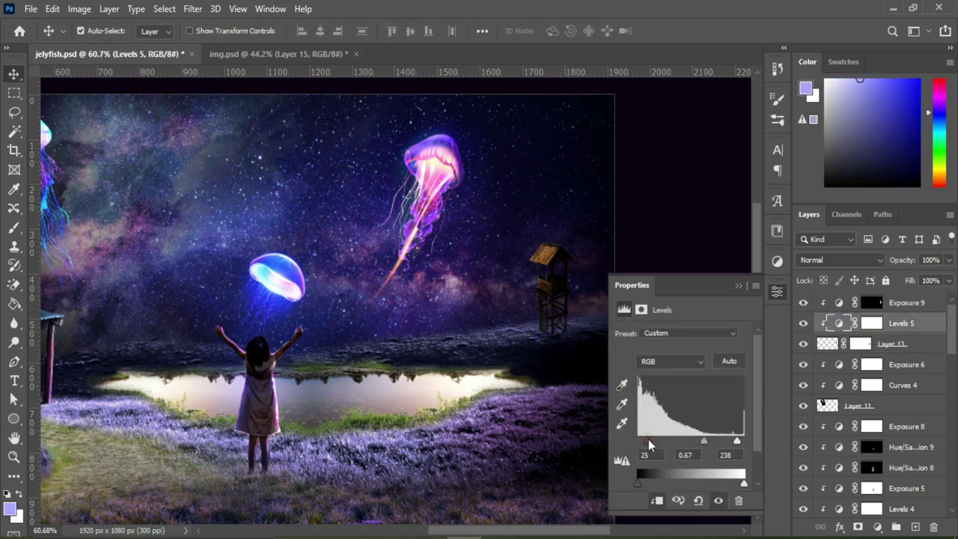
{"action": "left_click", "coordinate": [891, 344]}
{"action": "key", "text": "ctrl+0"}
{"action": "key", "text": "ctrl+j"}
- Flip and skew the original tower layer down into a cast shadow shape
{"action": "left_click", "coordinate": [899, 364]}
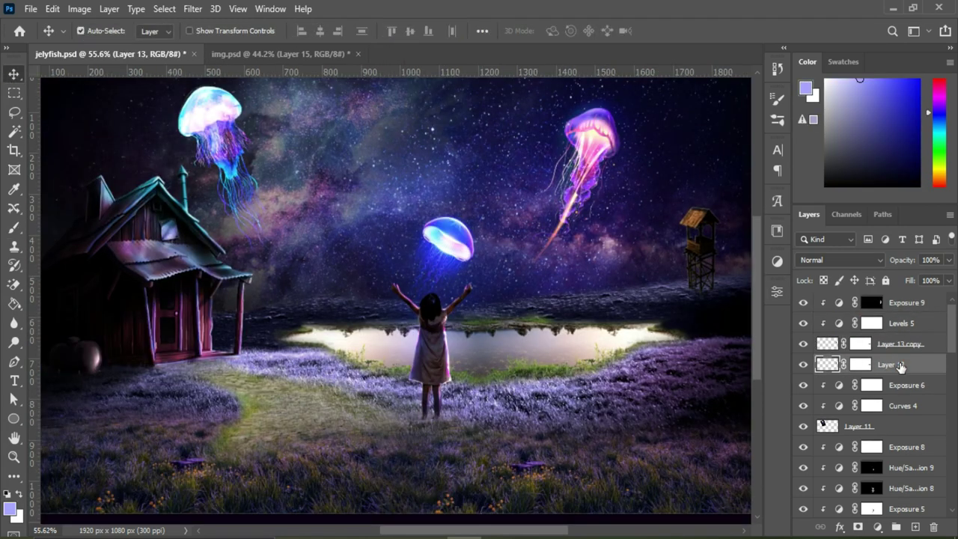
{"action": "key", "text": "ctrl+t"}
{"action": "mouse_move", "coordinate": [700, 210]}
{"action": "left_mouse_down"}
{"action": "mouse_move", "coordinate": [749, 336]}
{"action": "mouse_move", "coordinate": [619, 300]}
{"action": "mouse_move", "coordinate": [642, 267]}
{"action": "left_mouse_up"}
{"action": "key", "text": "Return"}
- Give the shadow a black (000000) Color Overlay and set it to Multiply
{"action": "left_click", "coordinate": [837, 528]}
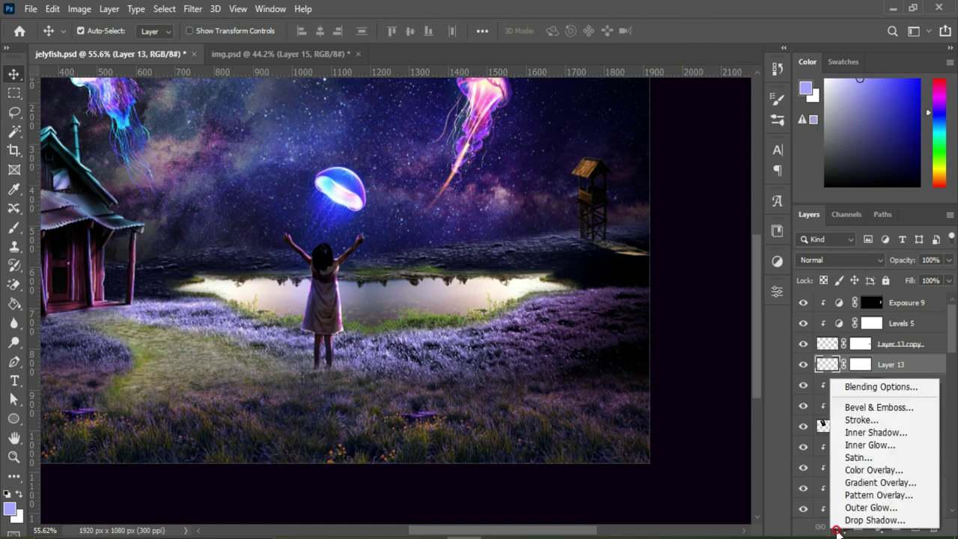
{"action": "left_click", "coordinate": [873, 470]}
{"action": "left_click", "coordinate": [743, 146]}
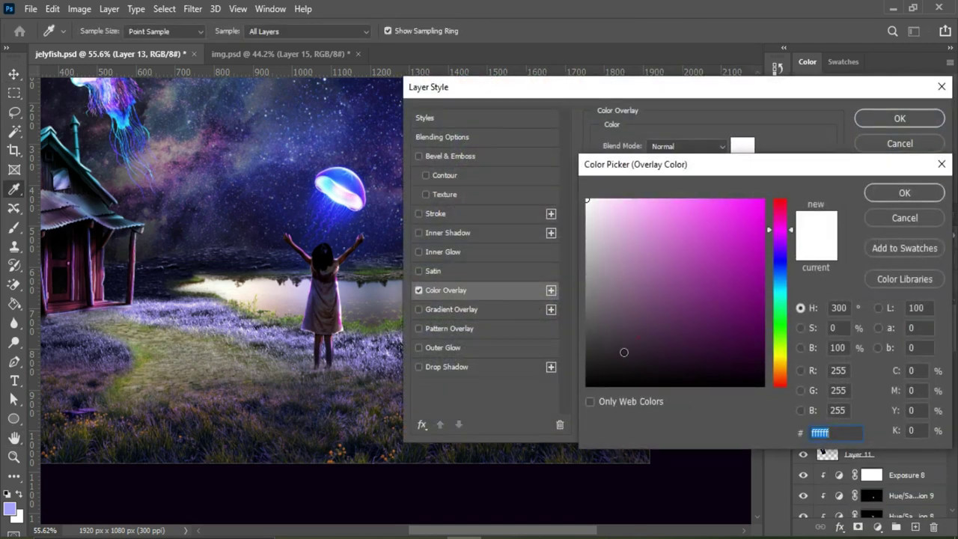
{"action": "type", "text": "000000"}
{"action": "left_click", "coordinate": [905, 192]}
{"action": "left_click", "coordinate": [900, 119]}
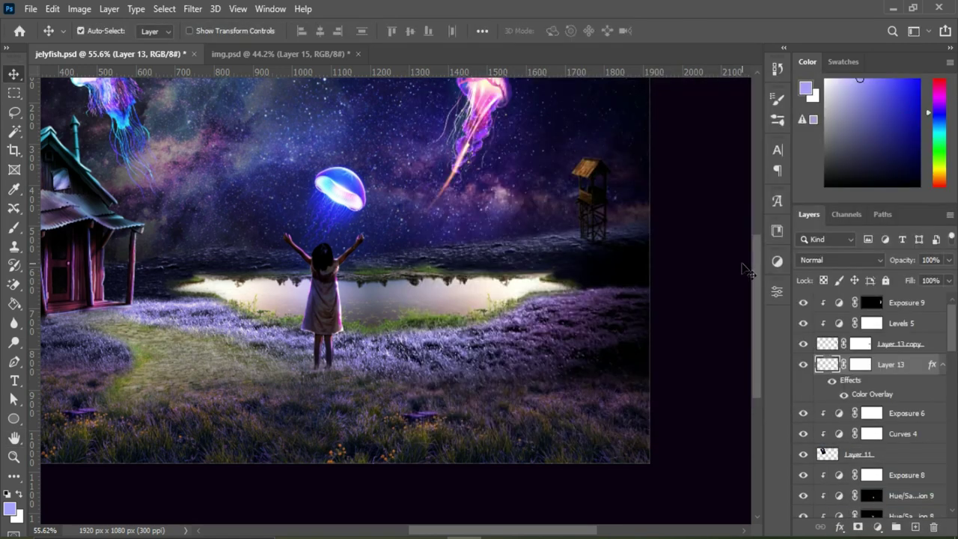
{"action": "key", "text": "ctrl+t"}
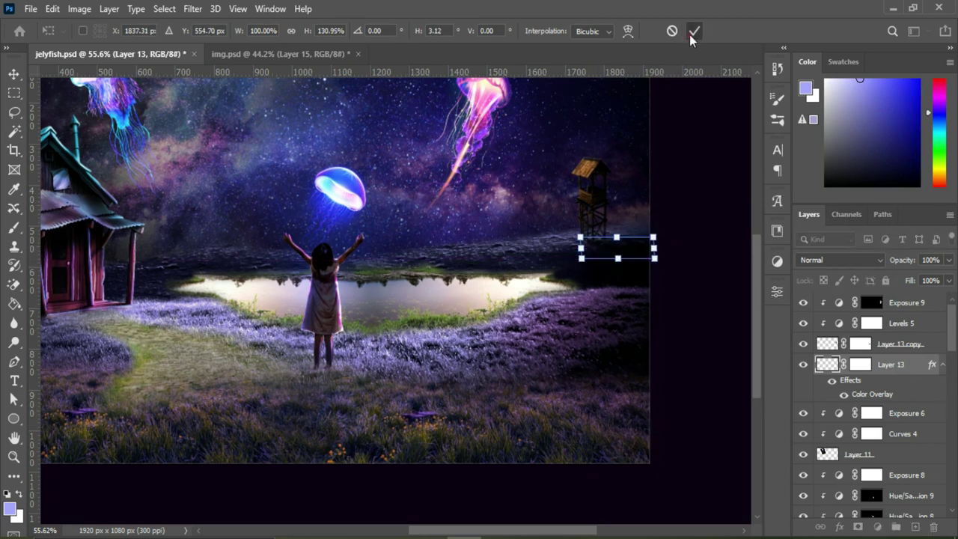
{"action": "left_click", "coordinate": [693, 33]}
{"action": "left_click", "coordinate": [842, 260]}
{"action": "left_click", "coordinate": [824, 229]}
- Fill a polygonal selection under the tower with black on a new layer
{"action": "left_click", "coordinate": [15, 112]}
{"action": "right_click", "coordinate": [15, 112]}
{"action": "left_click", "coordinate": [75, 123]}
{"action": "left_click", "coordinate": [581, 238]}
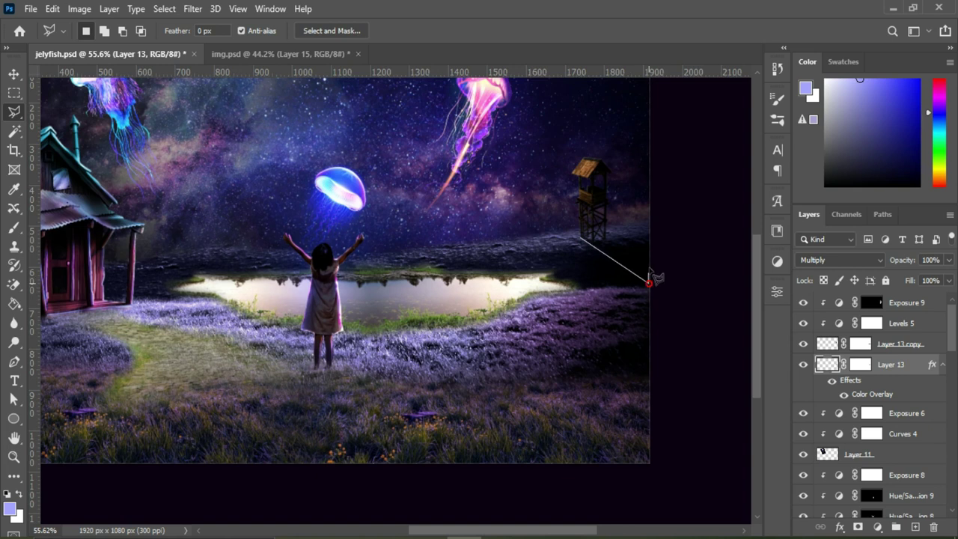
{"action": "left_click", "coordinate": [586, 239]}
{"action": "key", "text": "g"}
{"action": "key", "text": "ctrl+shift+alt+n"}
{"action": "left_click", "coordinate": [18, 495]}
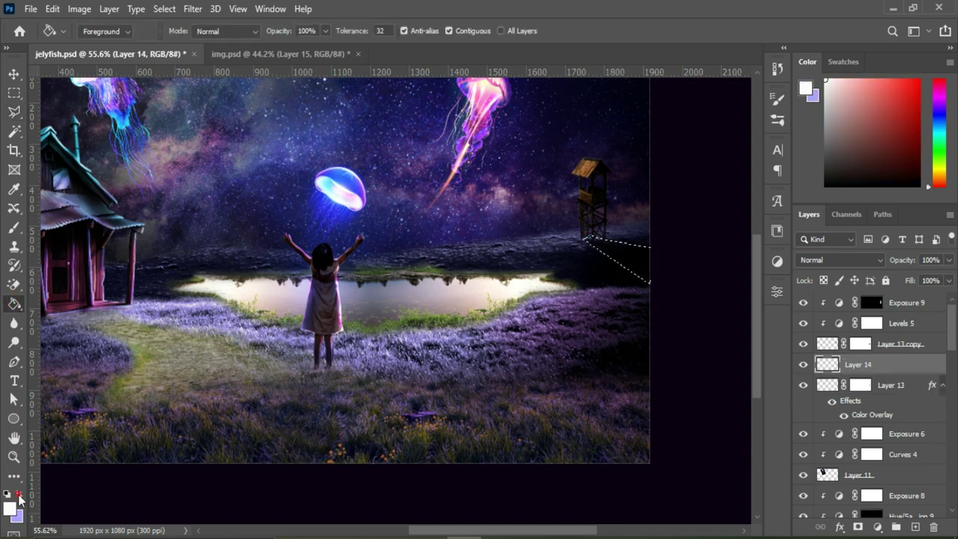
{"action": "left_click", "coordinate": [7, 493]}
{"action": "left_click", "coordinate": [627, 272]}
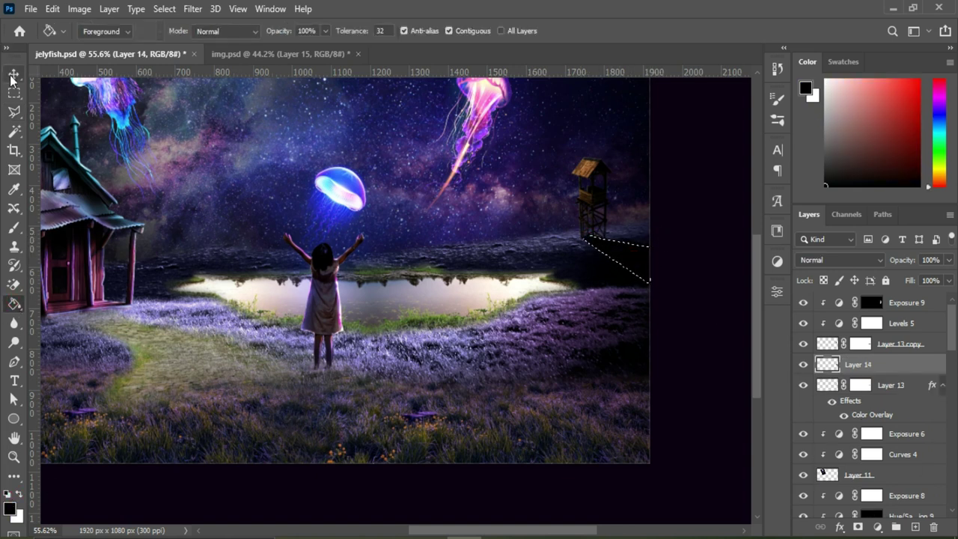
{"action": "key", "text": "v"}
{"action": "key", "text": "ctrl+d"}
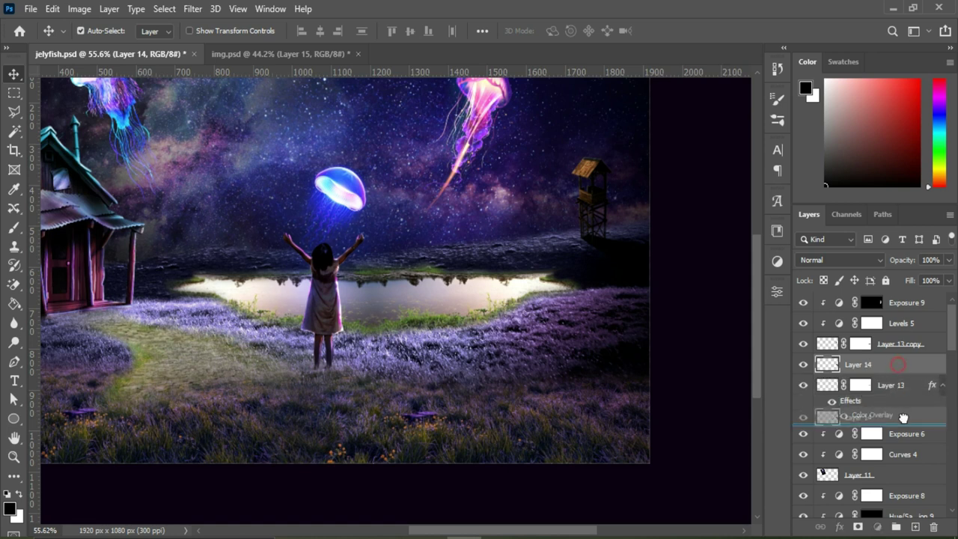
- Move the dark patch below the tower, fade it to about half, and Gaussian blur it
{"action": "left_click_drag", "start_coordinate": [861, 364], "coordinate": [895, 418]}
{"action": "left_click_drag", "start_coordinate": [948, 260], "coordinate": [920, 279]}
{"action": "left_click", "coordinate": [193, 8]}
{"action": "mouse_move", "coordinate": [201, 211]}
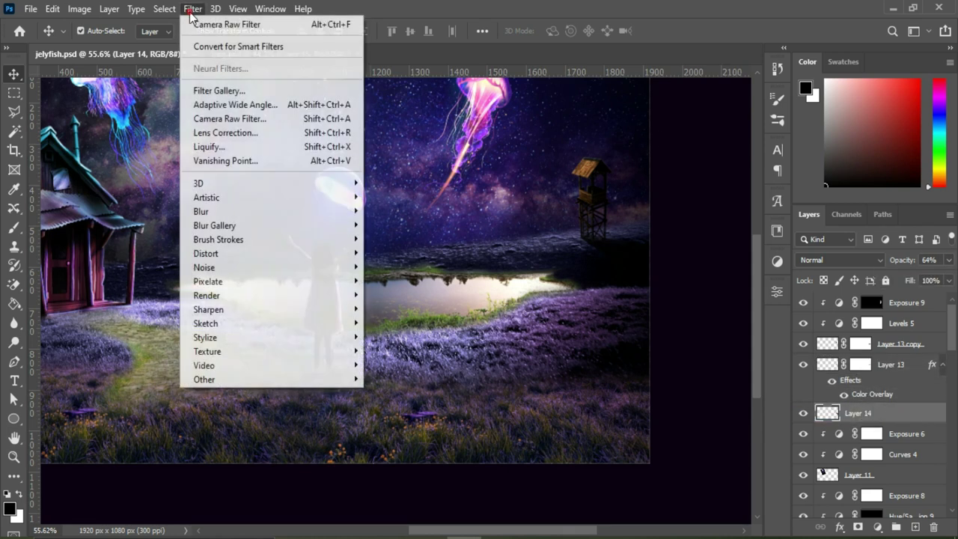
{"action": "left_click", "coordinate": [395, 268]}
{"action": "left_click_drag", "start_coordinate": [637, 177], "coordinate": [736, 176]}
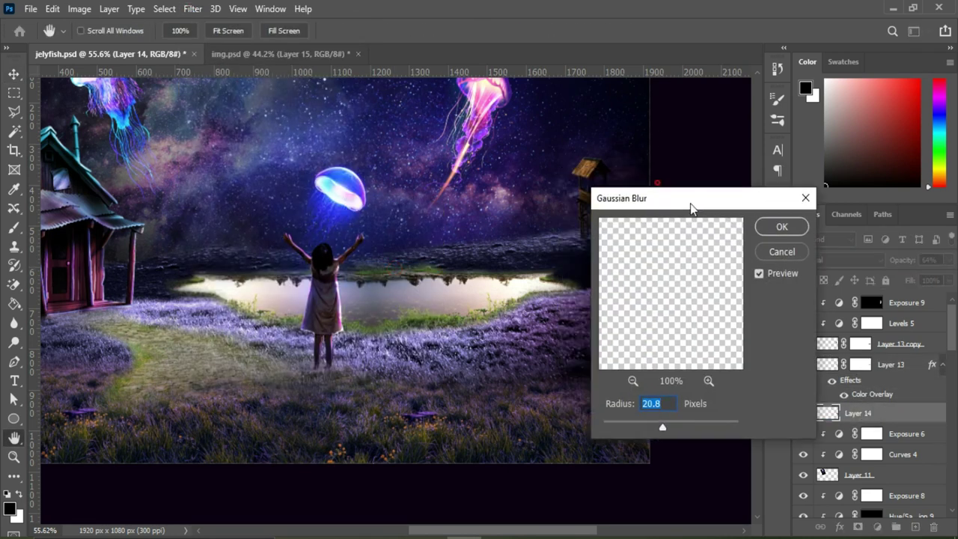
{"action": "left_click_drag", "start_coordinate": [730, 407], "coordinate": [716, 402]}
{"action": "key", "text": "Return"}
- Add a colorized Hue/Saturation adjustment above Exposure 9, plus an Exposure adjustment
{"action": "left_click", "coordinate": [912, 310]}
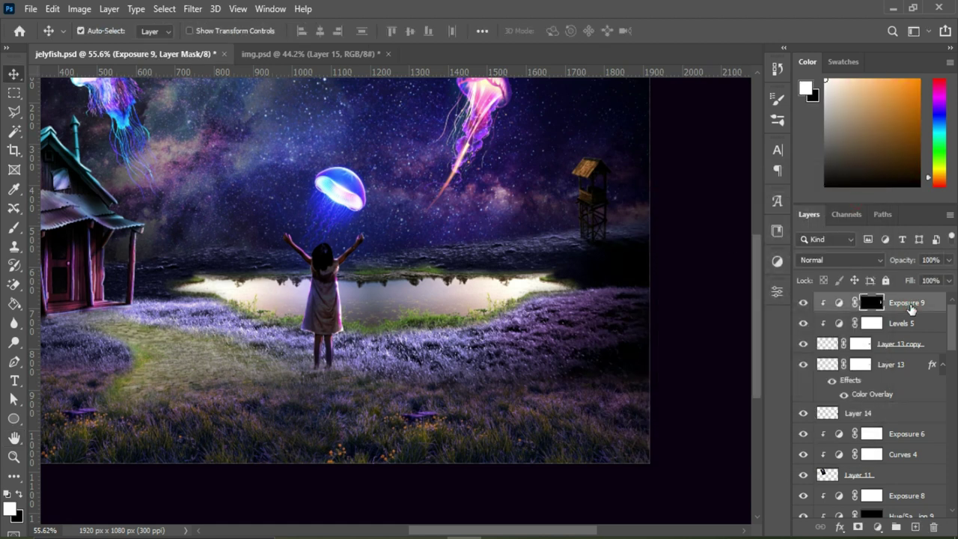
{"action": "left_click", "coordinate": [878, 528]}
{"action": "left_click", "coordinate": [885, 388]}
{"action": "left_click", "coordinate": [689, 467]}
{"action": "left_click", "coordinate": [738, 285]}
{"action": "key", "text": "ctrl+0"}
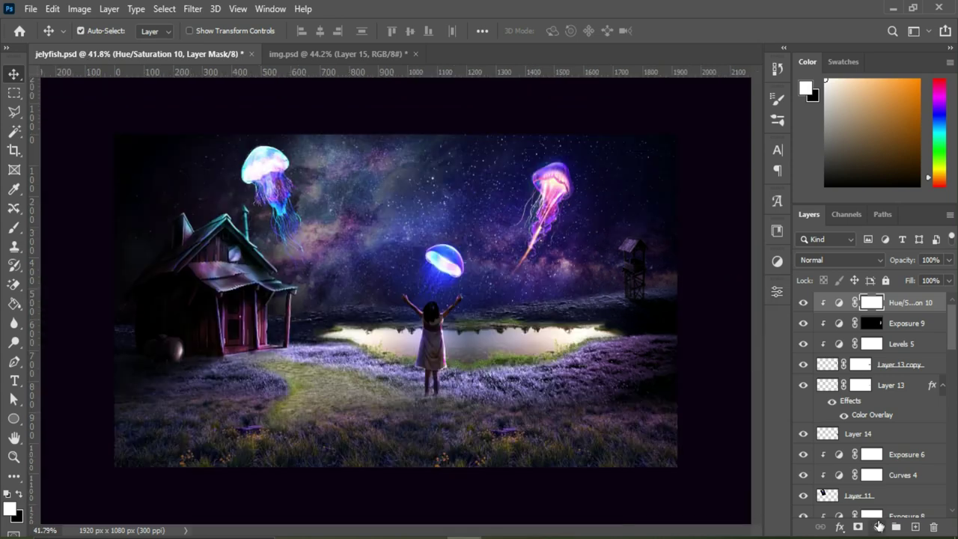
{"action": "left_click", "coordinate": [877, 527]}
{"action": "left_click", "coordinate": [868, 349]}
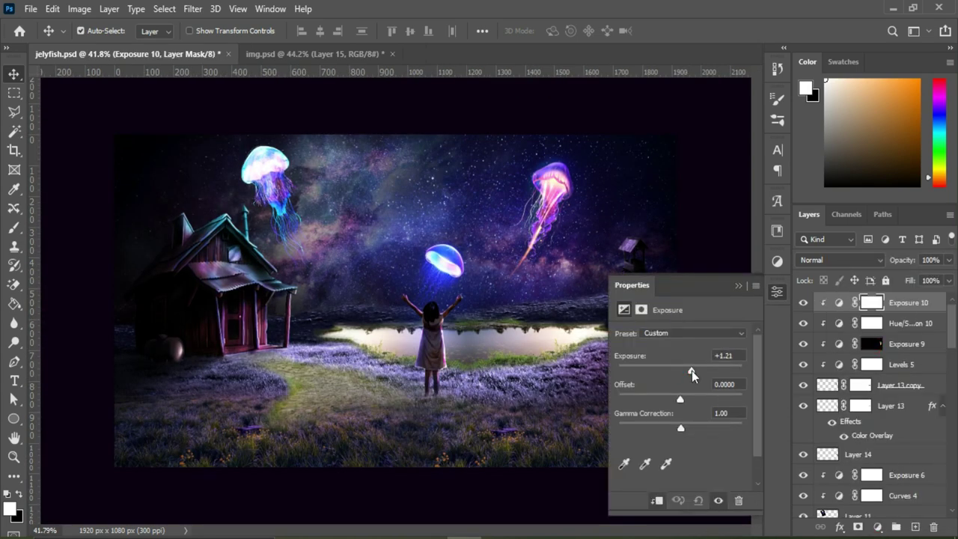
- Add a colorized Hue/Saturation layer at Hue 221 and paint its inverted mask onto the pond
{"action": "left_click", "coordinate": [739, 285]}
{"action": "key", "text": "ctrl+0"}
{"action": "left_click", "coordinate": [910, 412]}
{"action": "left_click", "coordinate": [877, 527]}
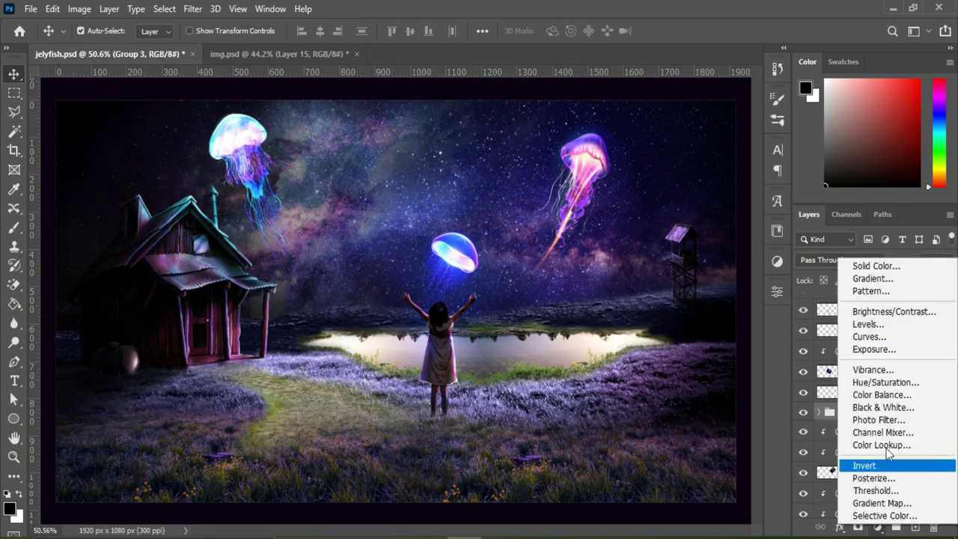
{"action": "left_click", "coordinate": [886, 382]}
{"action": "left_click", "coordinate": [689, 467]}
{"action": "left_click_drag", "start_coordinate": [630, 387], "coordinate": [707, 388]}
{"action": "left_click", "coordinate": [739, 285]}
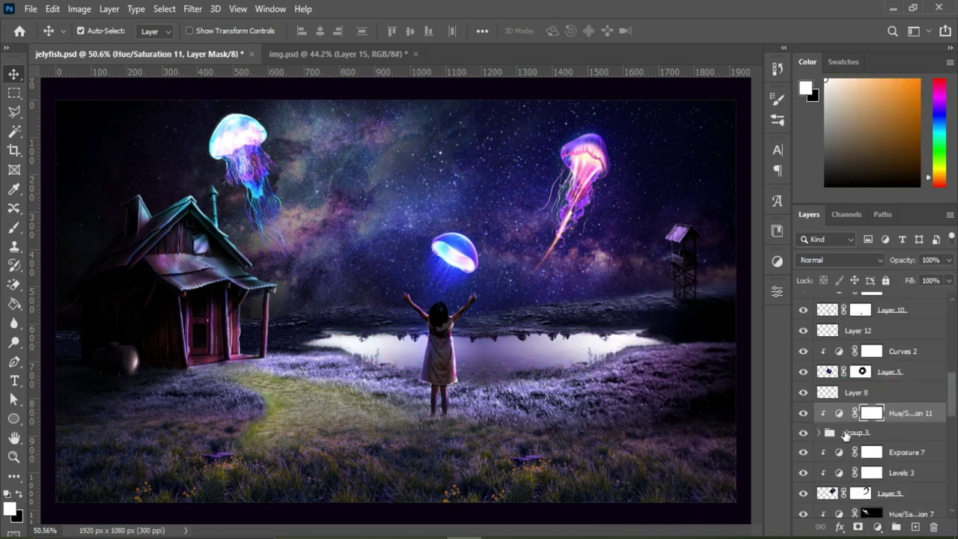
{"action": "key", "text": "ctrl+i"}
{"action": "key", "text": "b"}
{"action": "left_click_drag", "start_coordinate": [322, 31], "coordinate": [332, 47]}
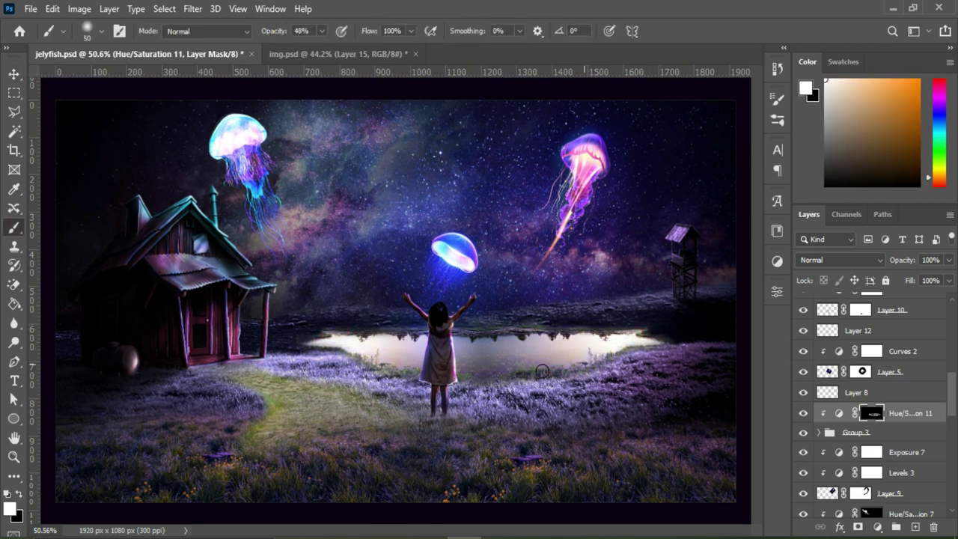
- Add two Exposure adjustments, the first at -2.50 painted onto chosen areas through its mask
{"action": "key", "text": "v"}
{"action": "scroll", "coordinate": [480, 369], "scroll_direction": "down", "scroll_amount": 2}
{"action": "left_click", "coordinate": [879, 527]}
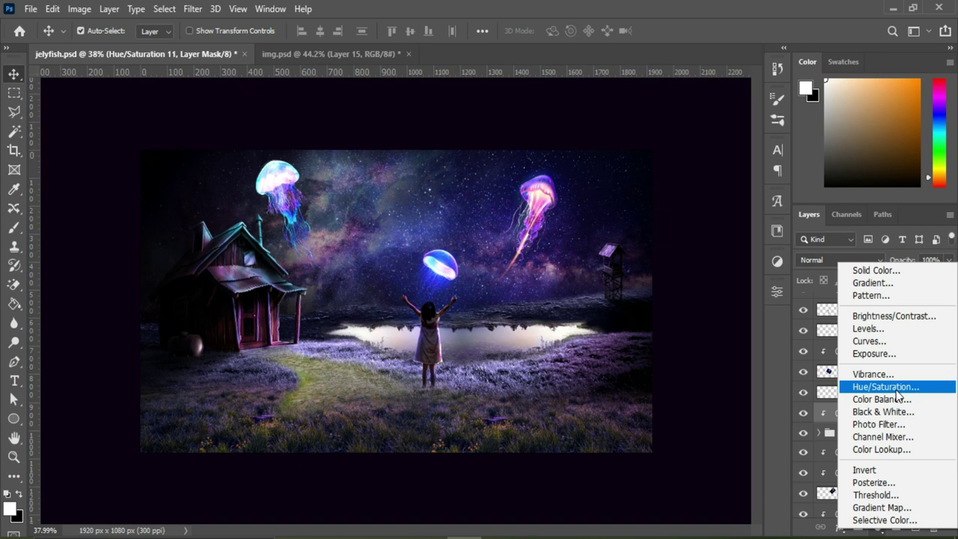
{"action": "left_click", "coordinate": [874, 353]}
{"action": "left_click_drag", "start_coordinate": [678, 370], "coordinate": [656, 369]}
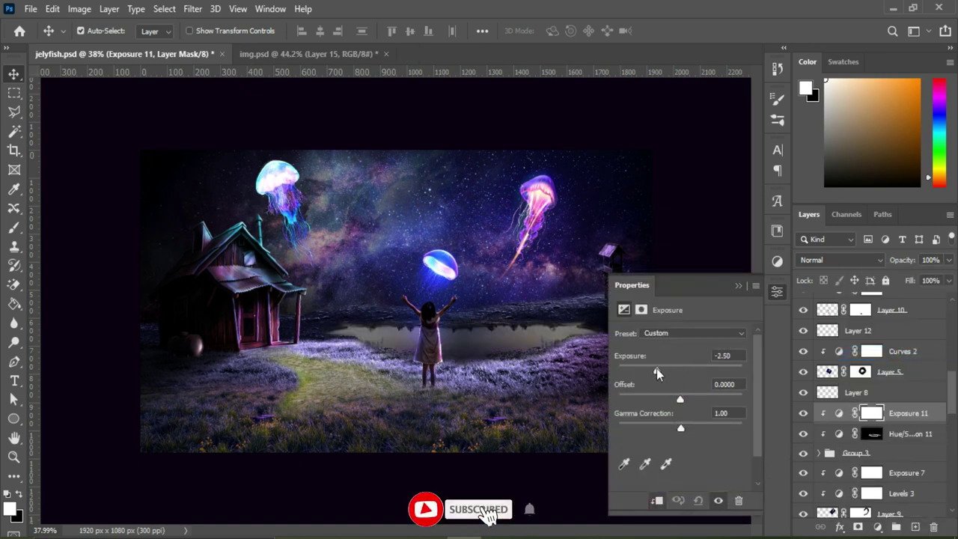
{"action": "left_click", "coordinate": [739, 286]}
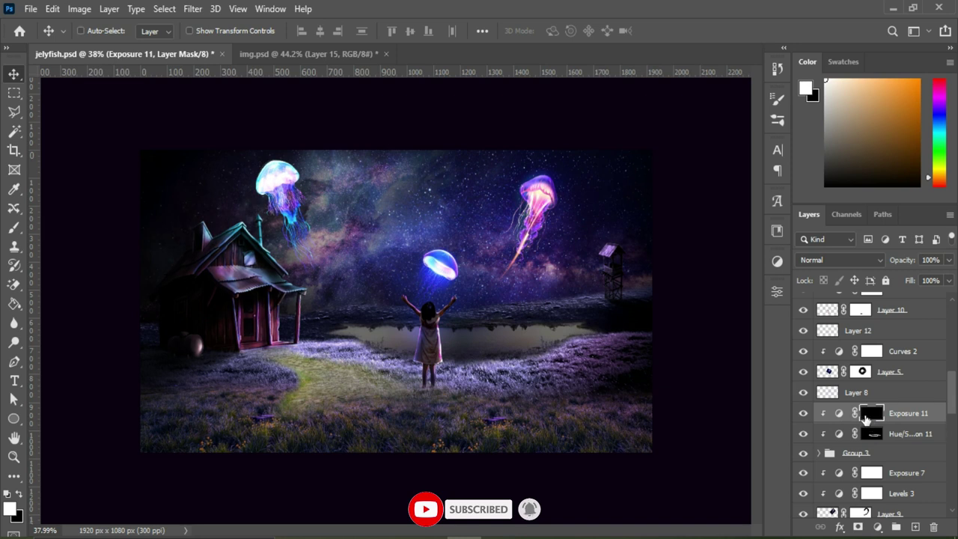
{"action": "key", "text": "b"}
{"action": "left_click_drag", "start_coordinate": [592, 337], "coordinate": [385, 307]}
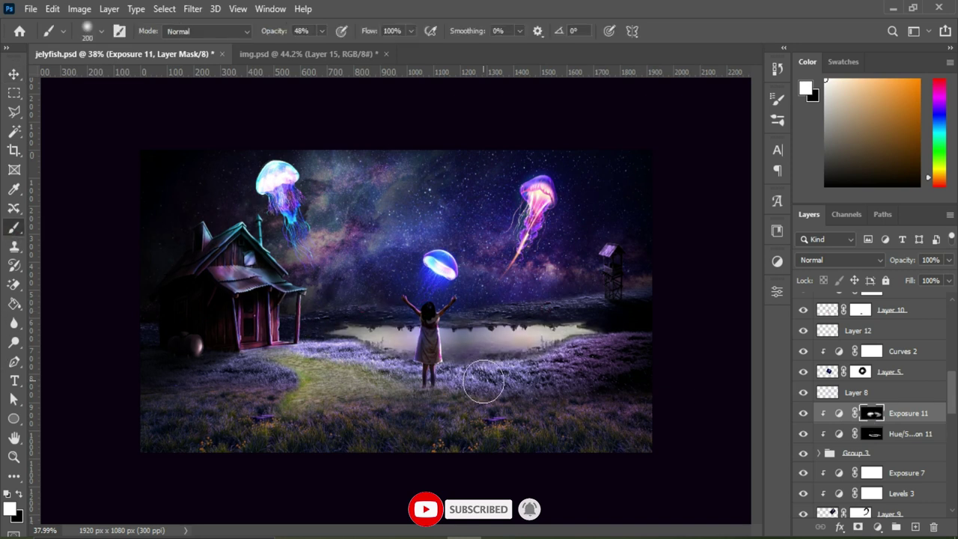
{"action": "key", "text": "v"}
{"action": "left_click", "coordinate": [877, 527]}
{"action": "left_click", "coordinate": [861, 351]}
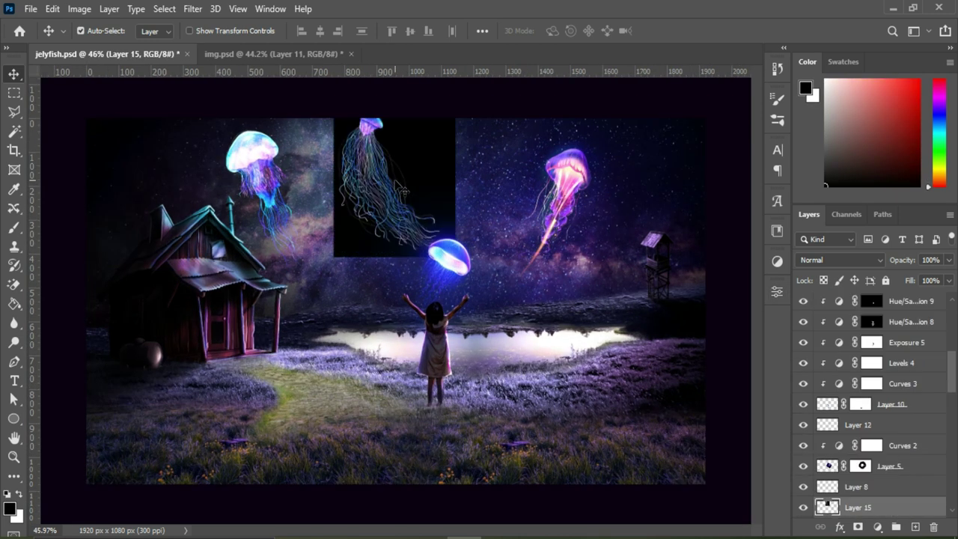
- Set jellyfish Layer 15 to Lighten so its black background vanishes, and move it right in the sky
{"action": "key", "text": "b"}
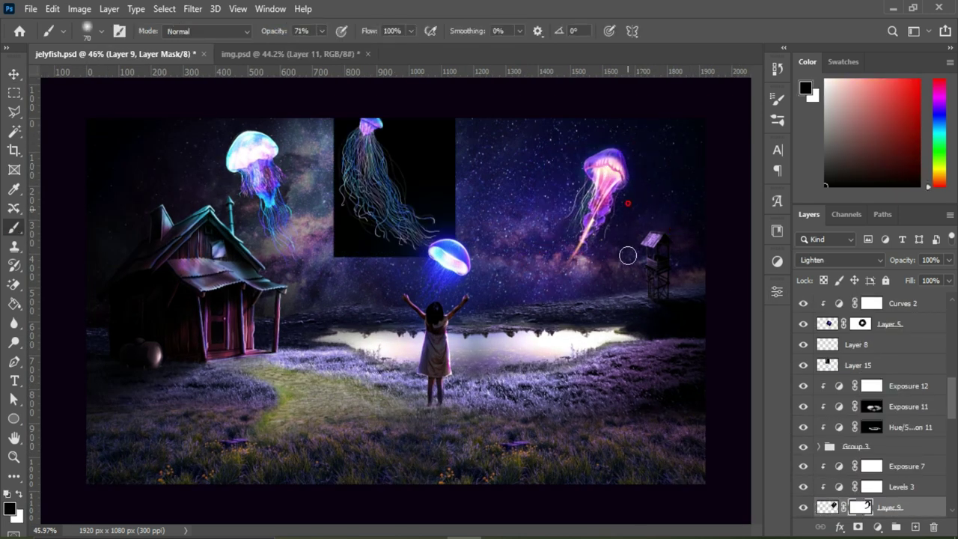
{"action": "key", "text": "v"}
{"action": "left_click", "coordinate": [389, 187]}
{"action": "left_click", "coordinate": [840, 260]}
{"action": "left_click", "coordinate": [814, 280]}
{"action": "mouse_move", "coordinate": [360, 139]}
{"action": "left_mouse_down"}
{"action": "mouse_move", "coordinate": [439, 161]}
{"action": "mouse_move", "coordinate": [458, 143]}
{"action": "left_mouse_up"}
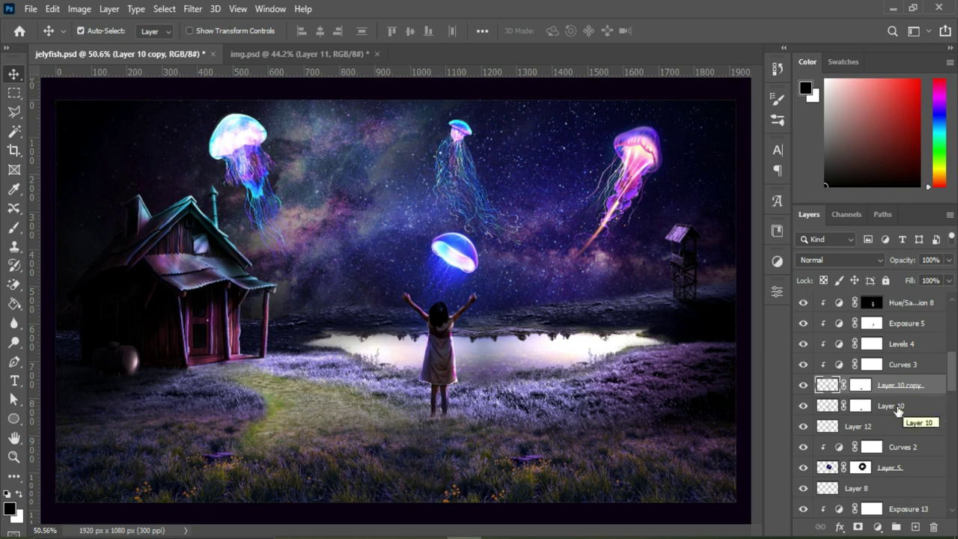
- Flip and flatten the girl copy beneath her feet into a shadow shape
{"action": "left_click", "coordinate": [897, 408]}
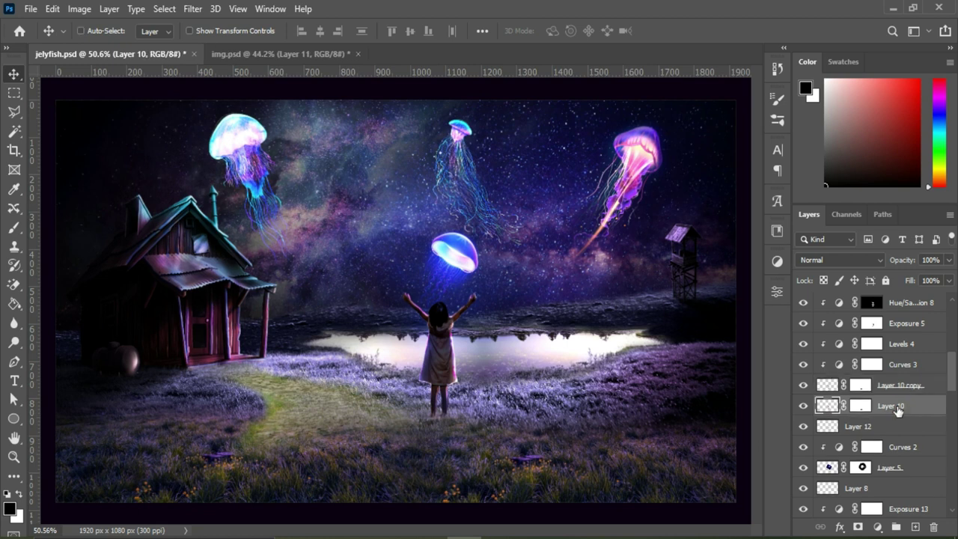
{"action": "key", "text": "ctrl+t"}
{"action": "mouse_move", "coordinate": [439, 295]}
{"action": "left_mouse_down"}
{"action": "mouse_move", "coordinate": [429, 483]}
{"action": "mouse_move", "coordinate": [496, 496]}
{"action": "left_mouse_up"}
{"action": "left_click_drag", "start_coordinate": [393, 475], "coordinate": [366, 495]}
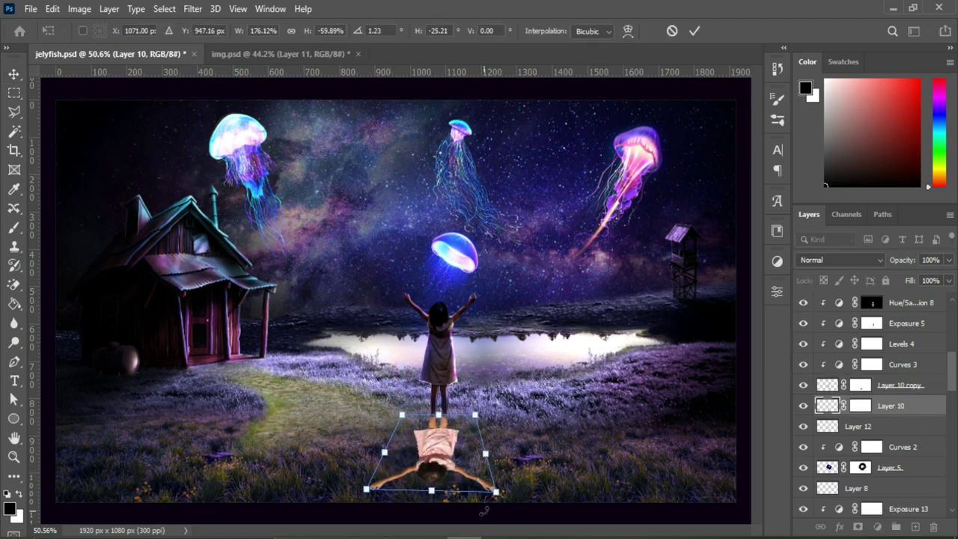
{"action": "left_click", "coordinate": [695, 31]}
- Give the shadow a black Color Overlay and the Multiply blend mode
{"action": "left_click", "coordinate": [839, 527]}
{"action": "left_click", "coordinate": [869, 468]}
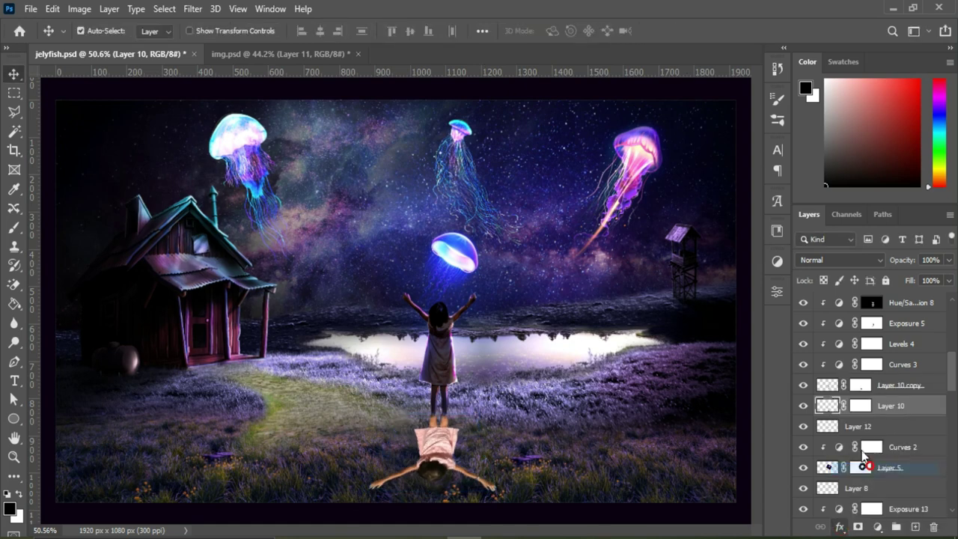
{"action": "left_click", "coordinate": [882, 118]}
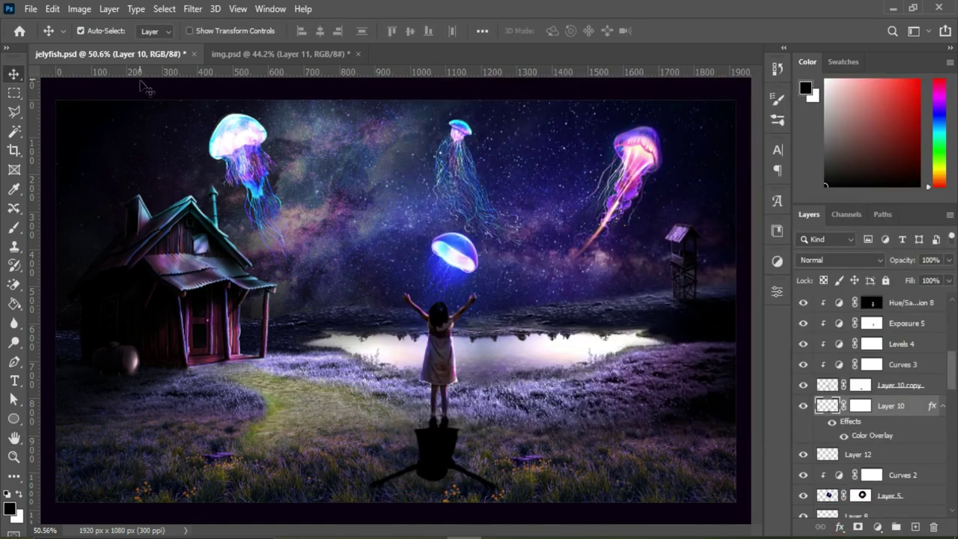
{"action": "left_click", "coordinate": [858, 261]}
{"action": "left_click", "coordinate": [824, 225]}
- Soften the shadow with Gaussian Blur 7.2, lower its opacity to 57%, and skew it left
{"action": "left_click", "coordinate": [202, 9]}
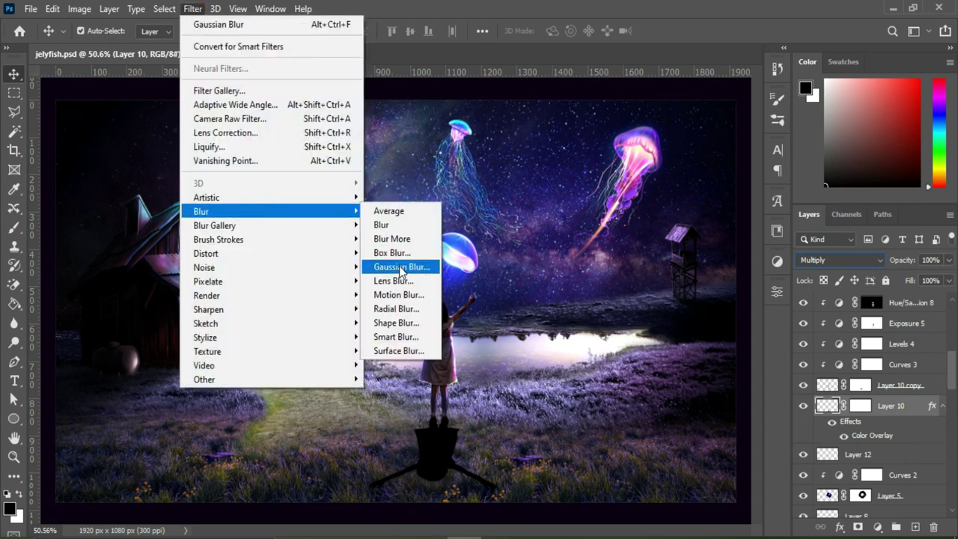
{"action": "left_click", "coordinate": [400, 265]}
{"action": "key", "text": "Return"}
{"action": "left_click", "coordinate": [949, 259]}
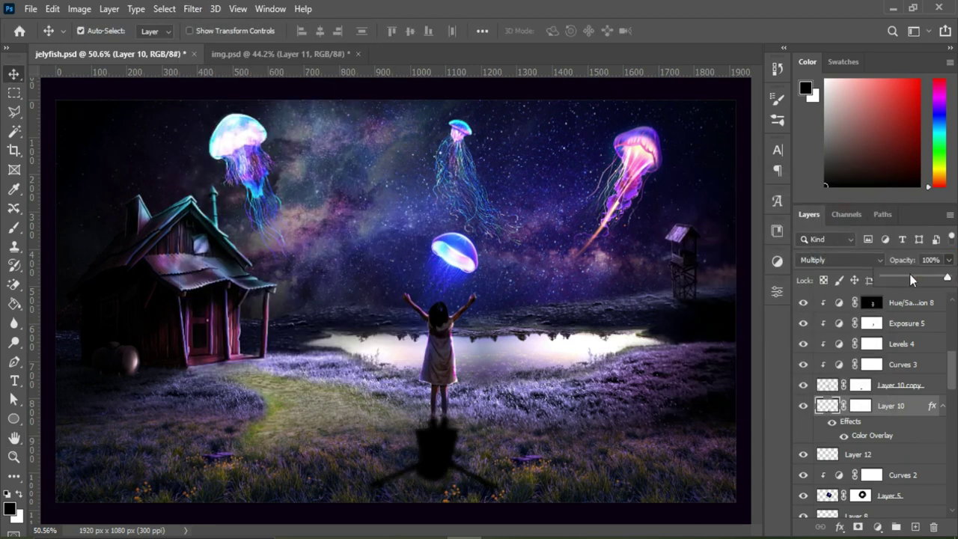
{"action": "left_click_drag", "start_coordinate": [948, 277], "coordinate": [919, 277]}
{"action": "key", "text": "ctrl+t"}
{"action": "left_click_drag", "start_coordinate": [432, 506], "coordinate": [381, 491]}
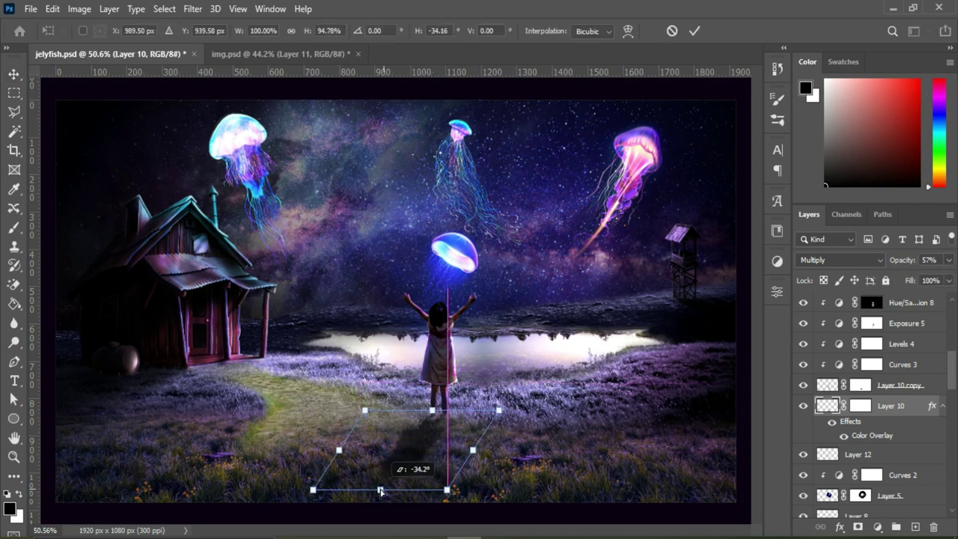
{"action": "key", "text": "Return"}
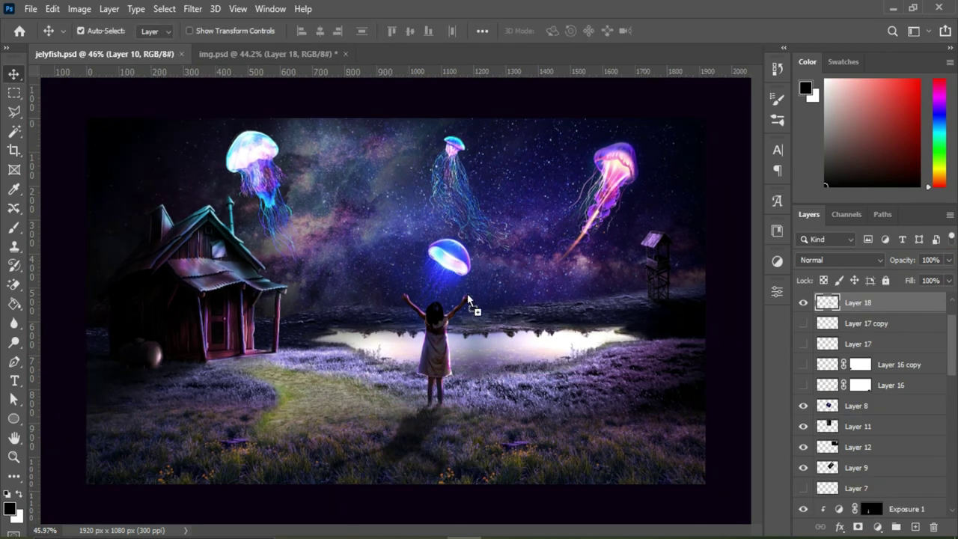
- Move the mushroom cluster down to the pond edge and add a Levels adjustment to it
{"action": "left_click_drag", "start_coordinate": [480, 296], "coordinate": [495, 310]}
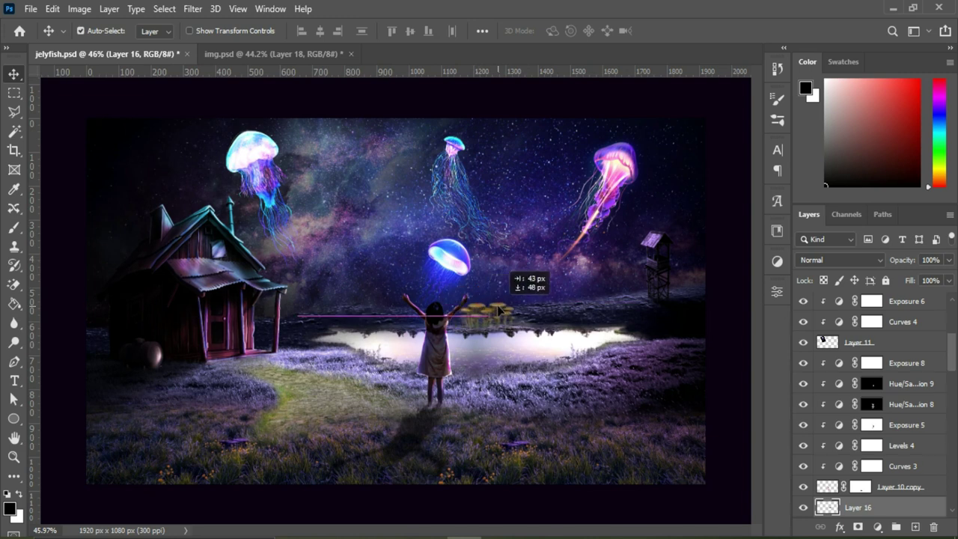
{"action": "left_click", "coordinate": [878, 528]}
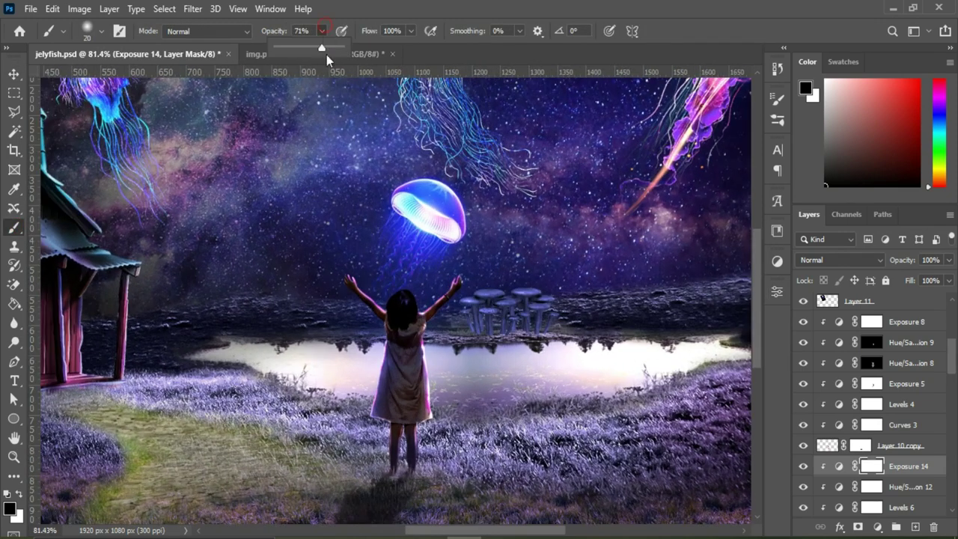
{"action": "key", "text": "0"}
{"action": "key", "text": "bracketleft"}
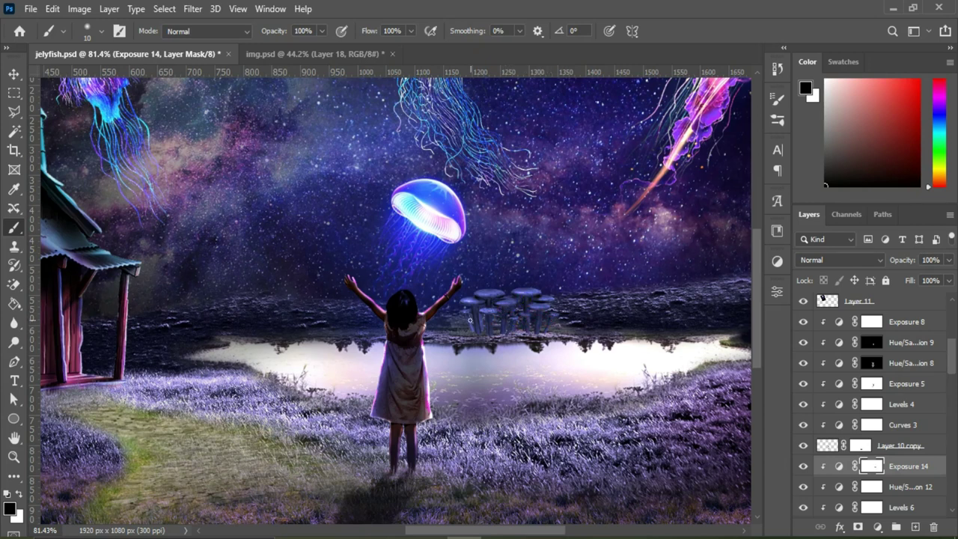
- Add an Exposure adjustment to the mushrooms and invert its mask for painting
{"action": "left_click", "coordinate": [878, 527]}
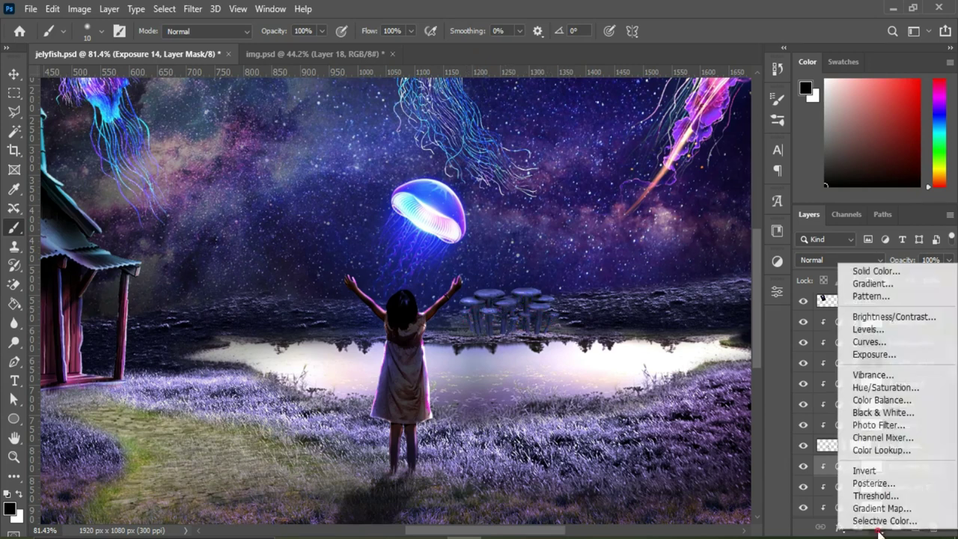
{"action": "left_click", "coordinate": [893, 358]}
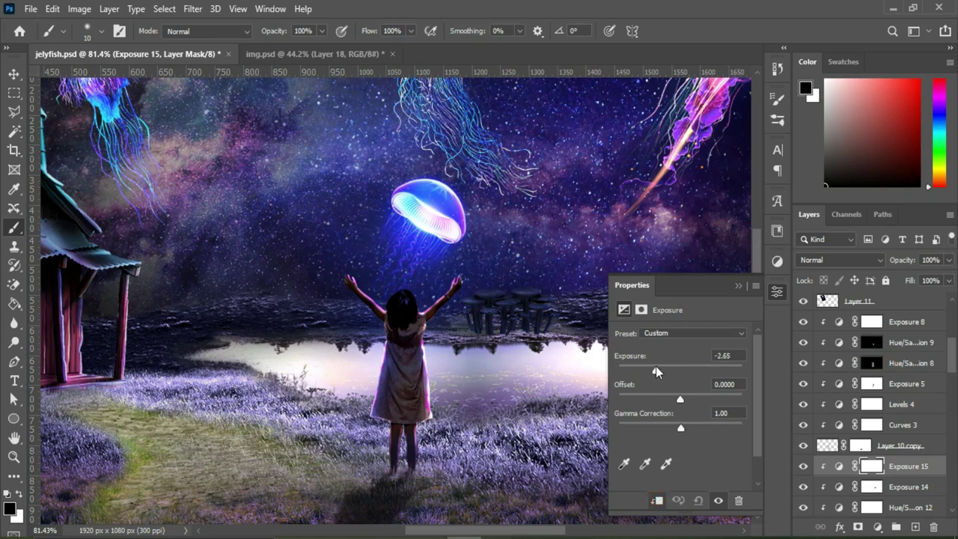
{"action": "left_click", "coordinate": [738, 285]}
{"action": "key", "text": "ctrl+i"}
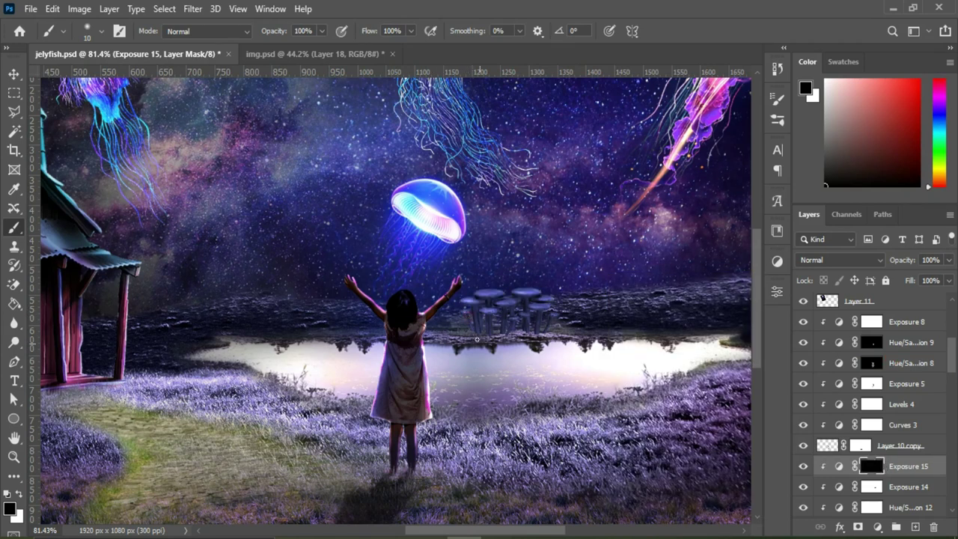
{"action": "key", "text": "x"}
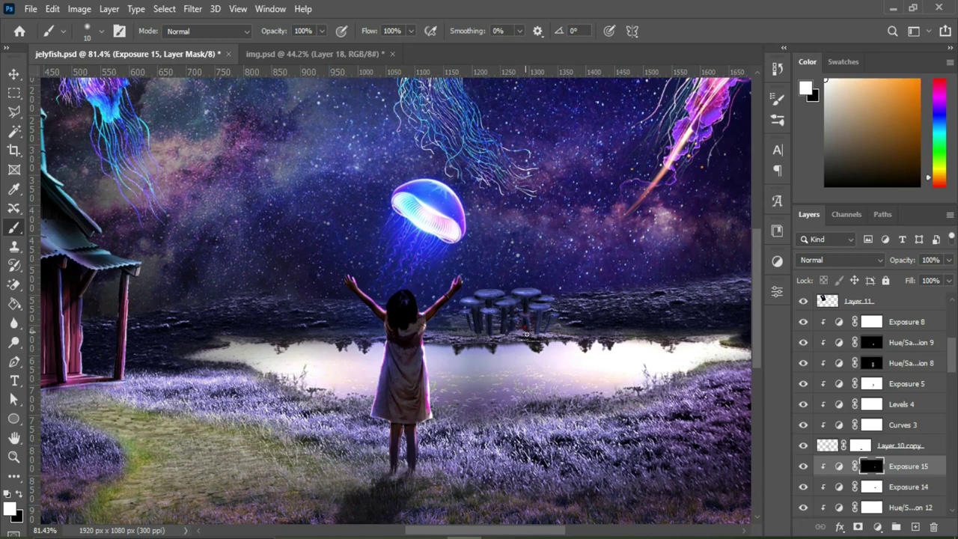
- Duplicate the mushroom layer and flip the original down into the water as a reflection
{"action": "scroll", "coordinate": [909, 419], "scroll_direction": "down", "scroll_amount": 3}
{"action": "left_click", "coordinate": [909, 449]}
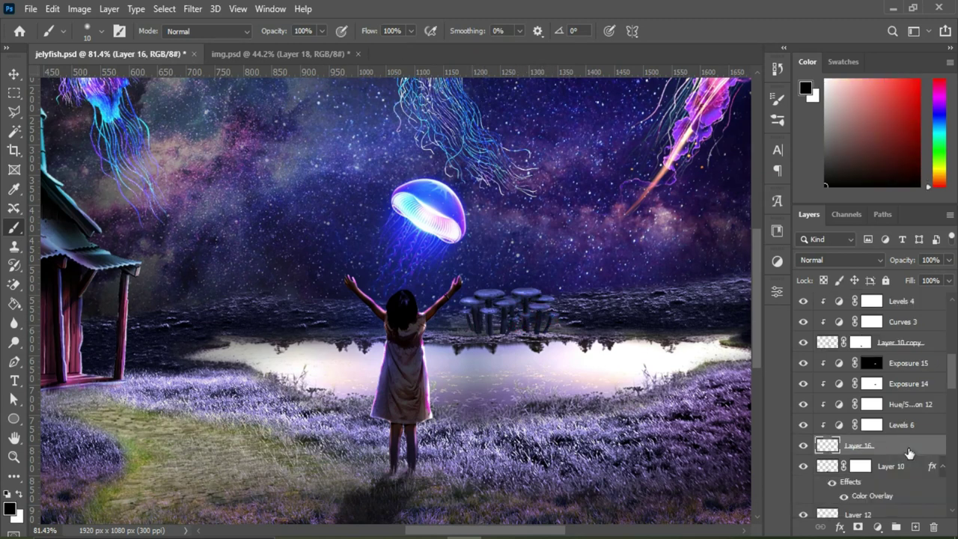
{"action": "key", "text": "ctrl+j"}
{"action": "left_click", "coordinate": [884, 467]}
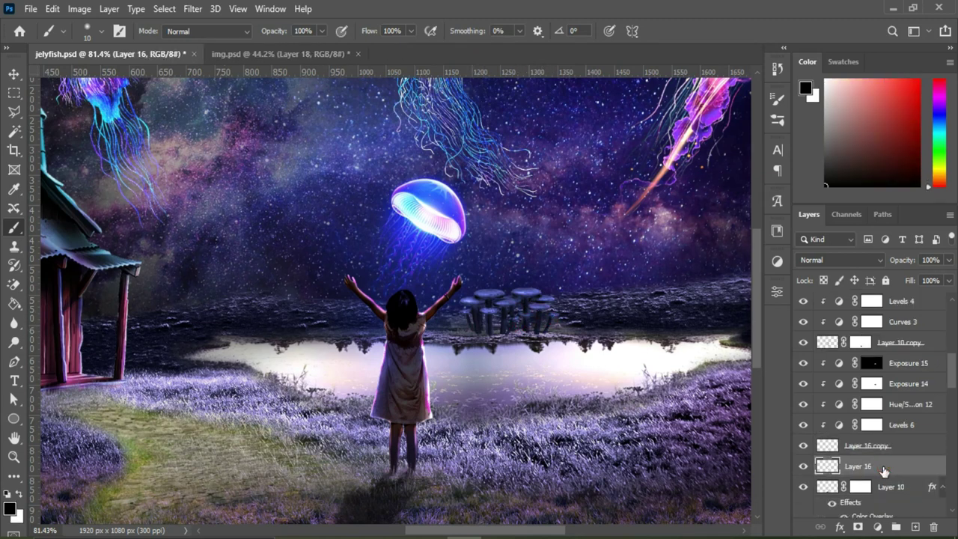
{"action": "key", "text": "ctrl+t"}
{"action": "mouse_move", "coordinate": [512, 285]}
{"action": "left_mouse_down"}
{"action": "mouse_move", "coordinate": [480, 365]}
{"action": "mouse_move", "coordinate": [494, 359]}
{"action": "left_mouse_up"}
{"action": "key", "text": "Return"}
{"action": "key", "text": "b"}
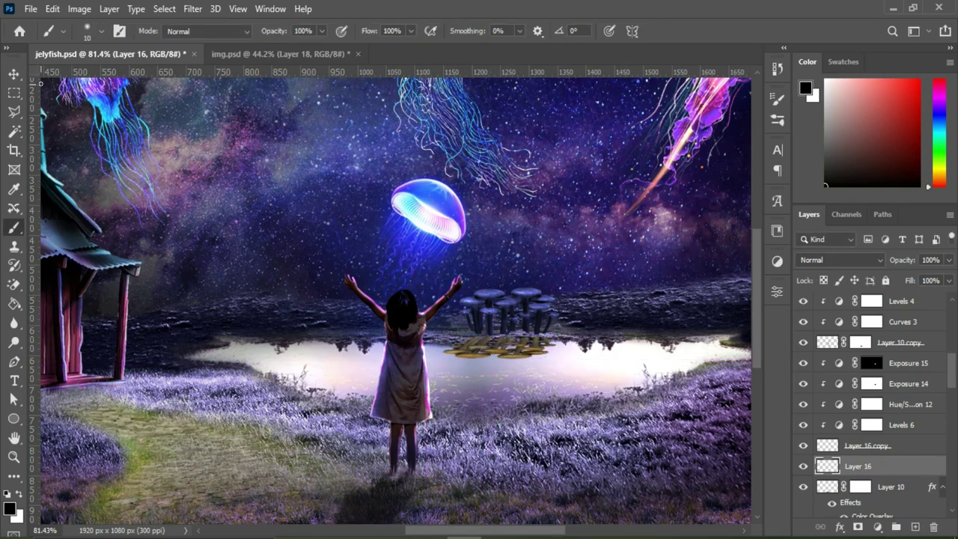
{"action": "key", "text": "v"}
- Add a Color Overlay layer style to the mushroom layer
{"action": "double_click", "coordinate": [898, 466]}
{"action": "left_click", "coordinate": [892, 117]}
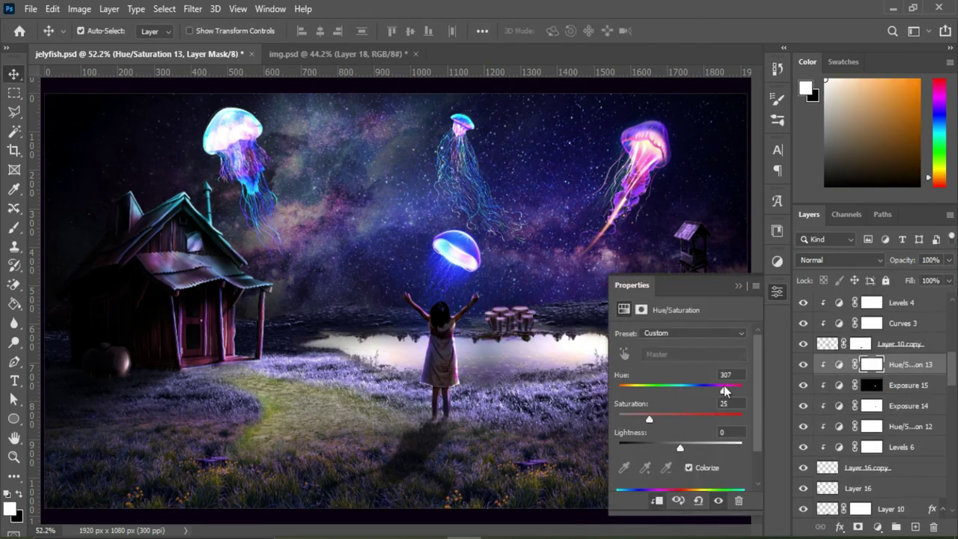
{"action": "key", "text": "b"}
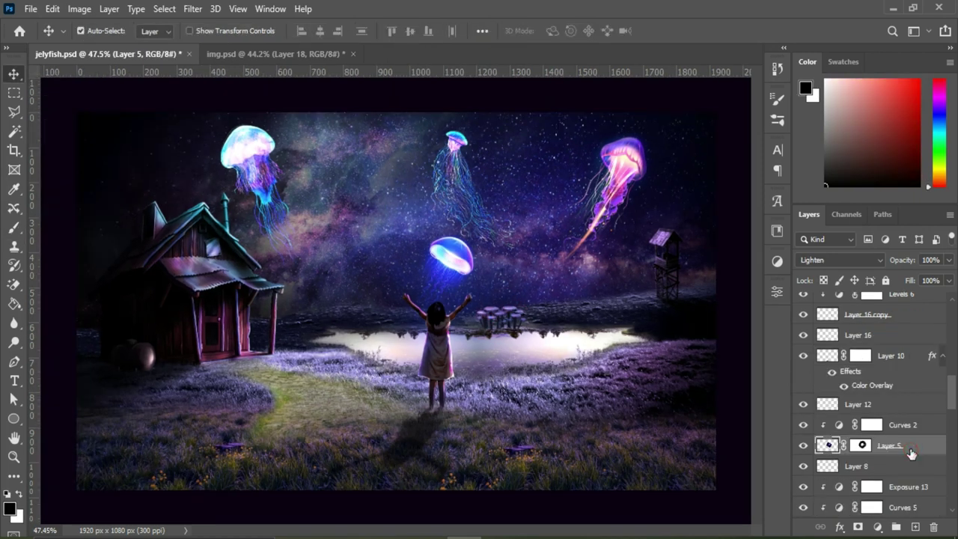
- Duplicate jellyfish Layer 5, shrink the copy onto the pond, and dim it to 53% opacity
{"action": "key", "text": "ctrl+j"}
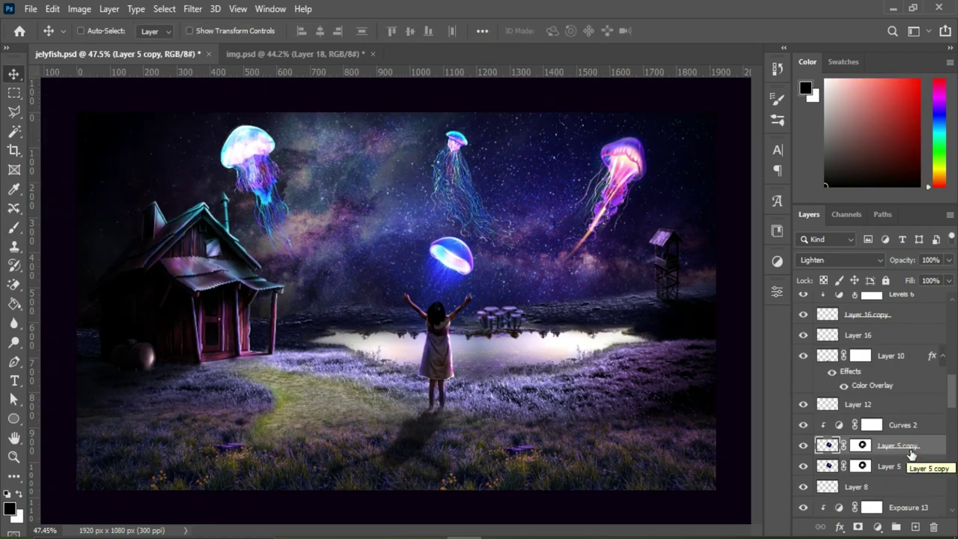
{"action": "left_click", "coordinate": [903, 467]}
{"action": "key", "text": "ctrl+t"}
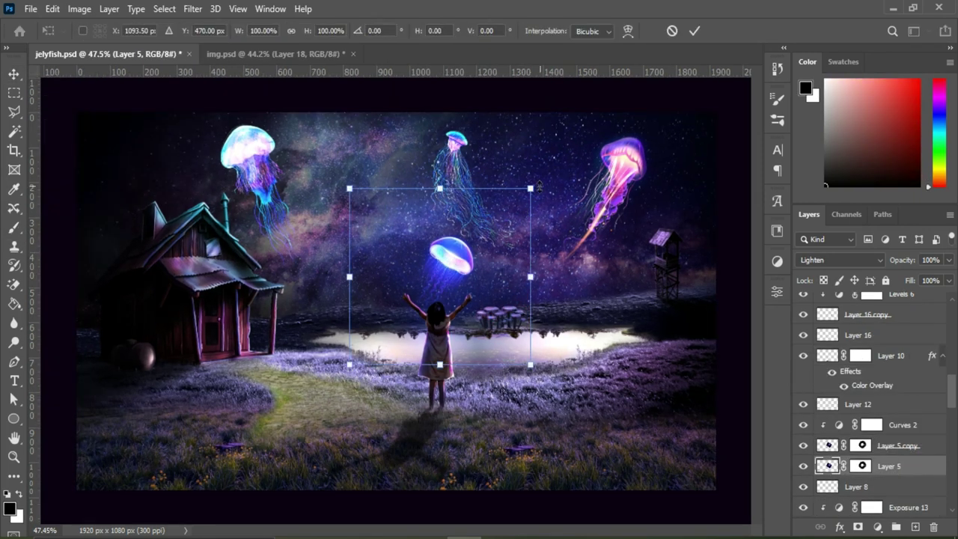
{"action": "left_click_drag", "start_coordinate": [450, 259], "coordinate": [490, 354]}
{"action": "left_click_drag", "start_coordinate": [574, 460], "coordinate": [477, 365]}
{"action": "key", "text": "Return"}
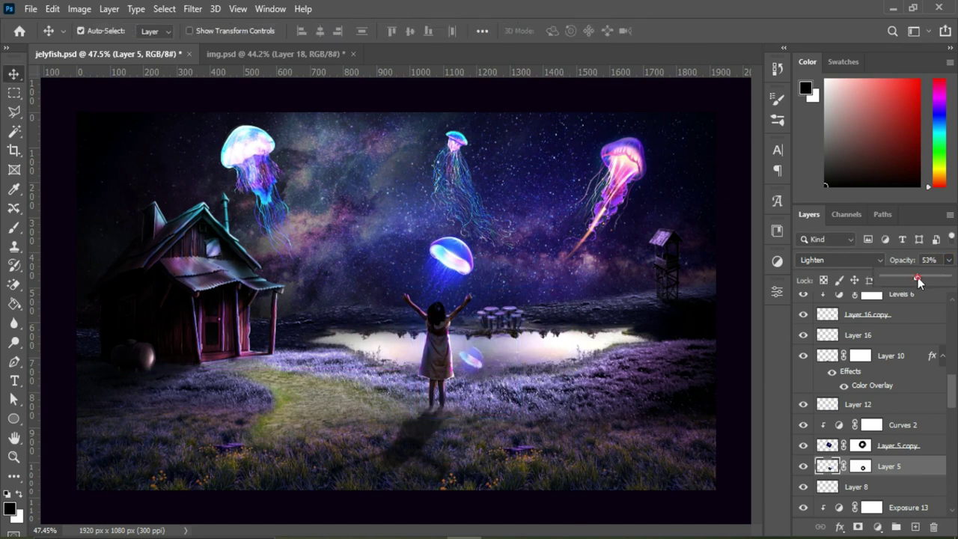
{"action": "left_click_drag", "start_coordinate": [920, 282], "coordinate": [914, 281]}
{"action": "scroll", "coordinate": [912, 464], "scroll_direction": "down", "scroll_amount": 5}
{"action": "left_click", "coordinate": [912, 469]}
- Duplicate Layer 9 and set the copy's blend mode to Lighten
{"action": "key", "text": "ctrl+j"}
{"action": "key", "text": "ctrl+t"}
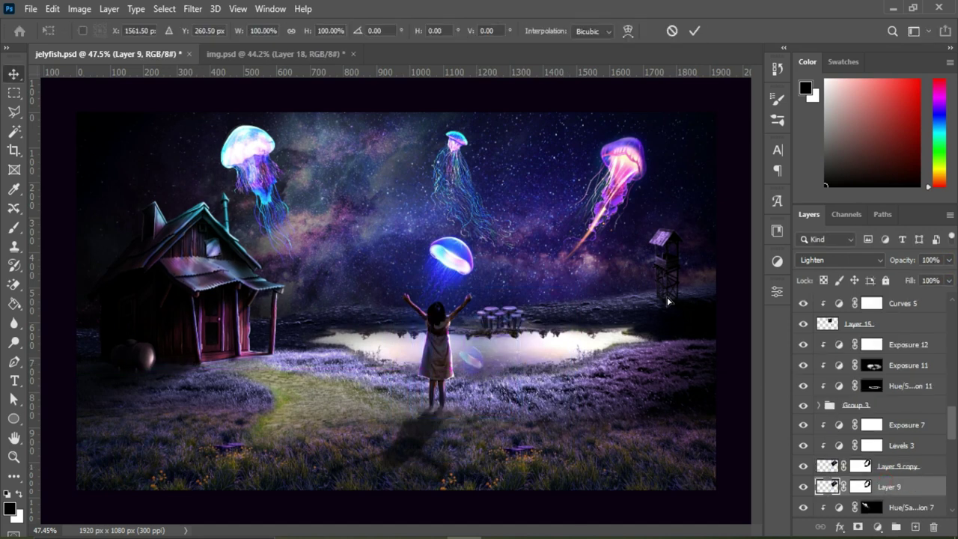
{"action": "left_click", "coordinate": [694, 30]}
{"action": "left_click", "coordinate": [841, 260]}
{"action": "key", "text": "Escape"}
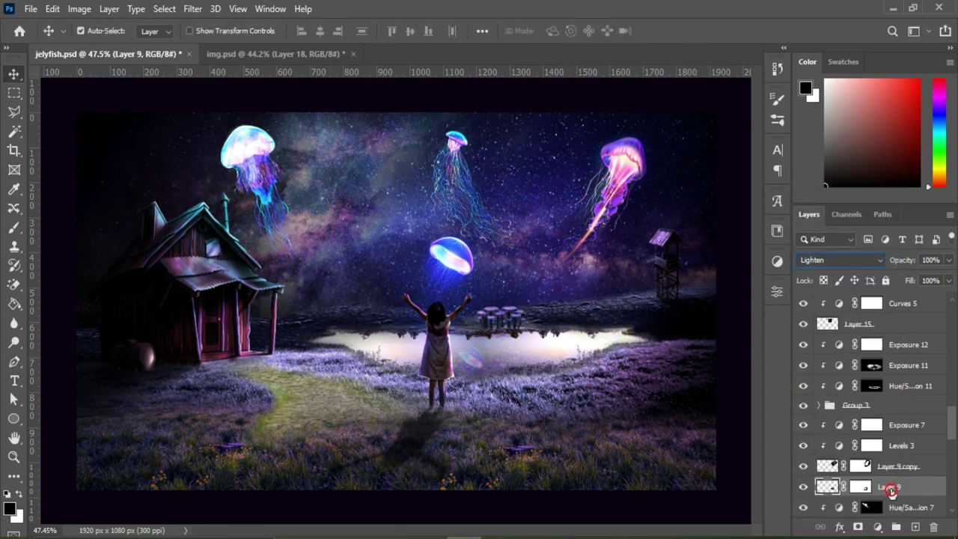
{"action": "scroll", "coordinate": [884, 412], "scroll_direction": "down", "scroll_amount": 3}
{"action": "left_click", "coordinate": [840, 260]}
{"action": "left_click", "coordinate": [824, 281]}
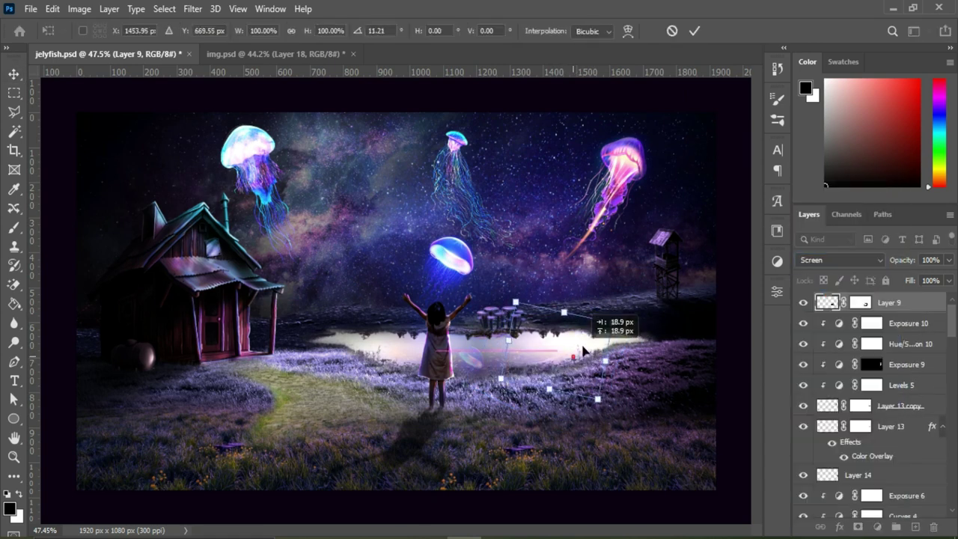
- Bring Layer 15 to the top of the layer stack and reposition it
{"action": "left_click", "coordinate": [918, 427]}
{"action": "key", "text": "ctrl+shift+bracketright"}
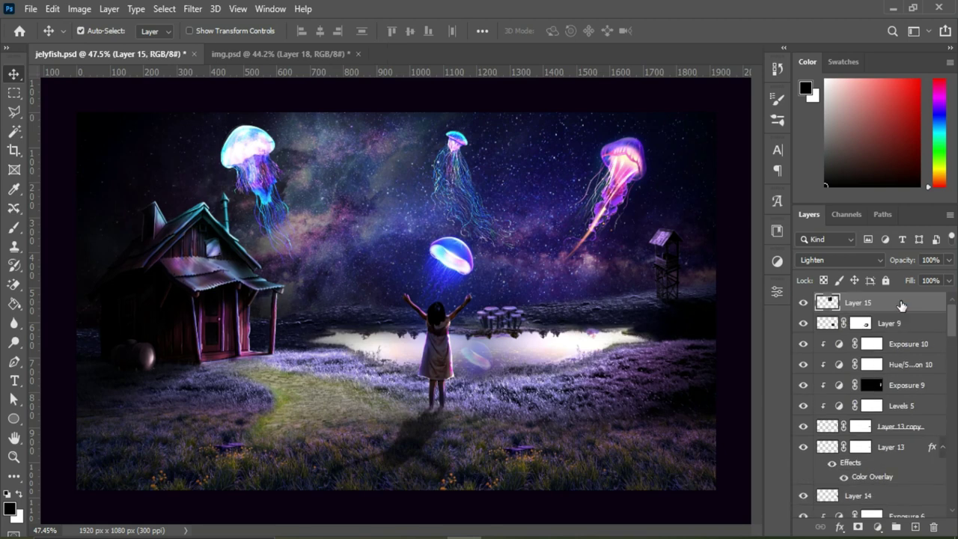
{"action": "key", "text": "ctrl+t"}
{"action": "left_click_drag", "start_coordinate": [401, 337], "coordinate": [408, 343]}
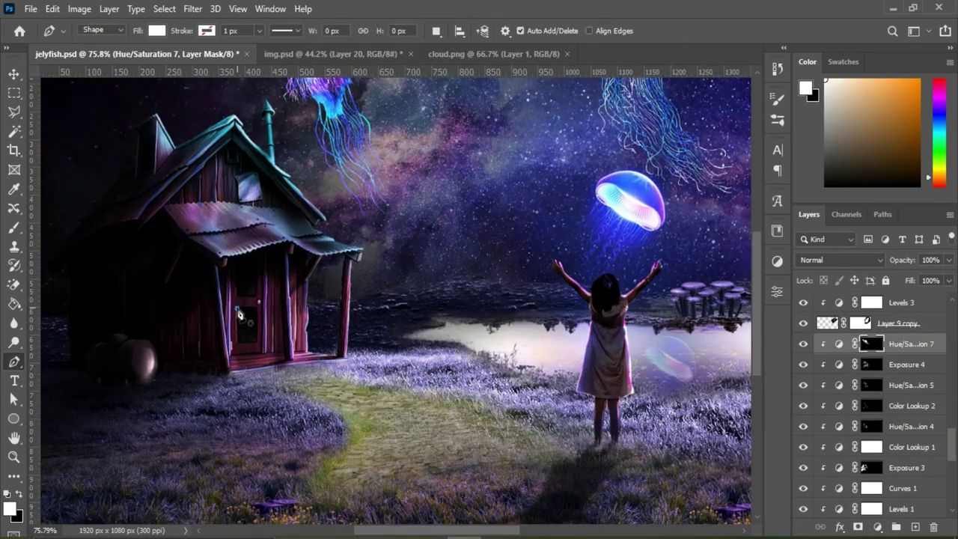
- Draw an orange shape over the cabin door and give it a 48% Outer Glow
{"action": "left_click", "coordinate": [237, 308]}
{"action": "left_click", "coordinate": [259, 307]}
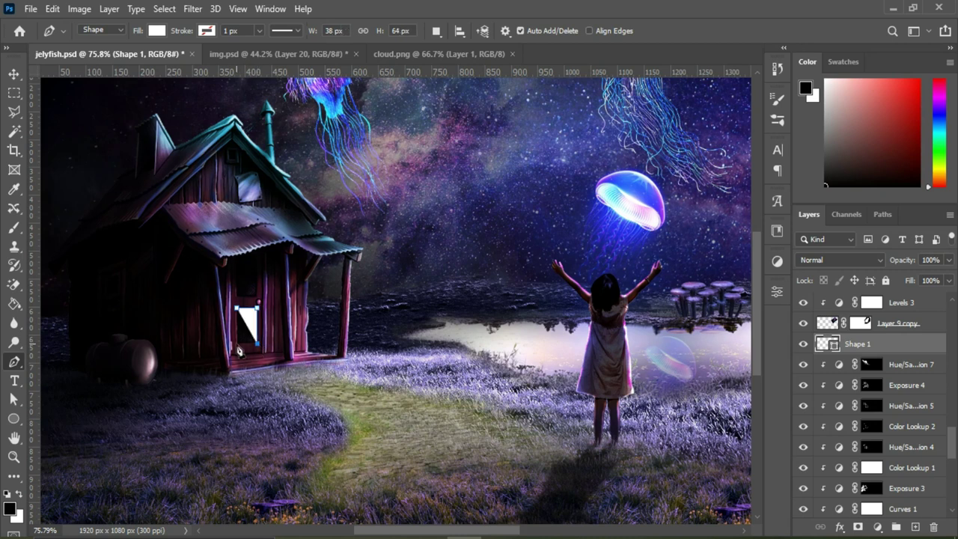
{"action": "left_click", "coordinate": [157, 31]}
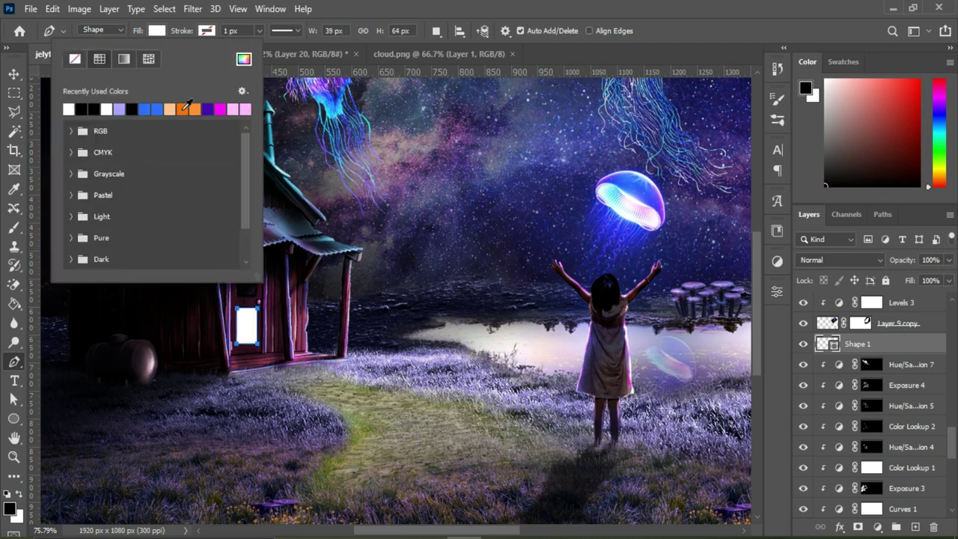
{"action": "left_click", "coordinate": [184, 108]}
{"action": "left_click", "coordinate": [15, 74]}
{"action": "left_click", "coordinate": [854, 528]}
{"action": "left_click", "coordinate": [873, 504]}
{"action": "left_click_drag", "start_coordinate": [674, 161], "coordinate": [681, 160]}
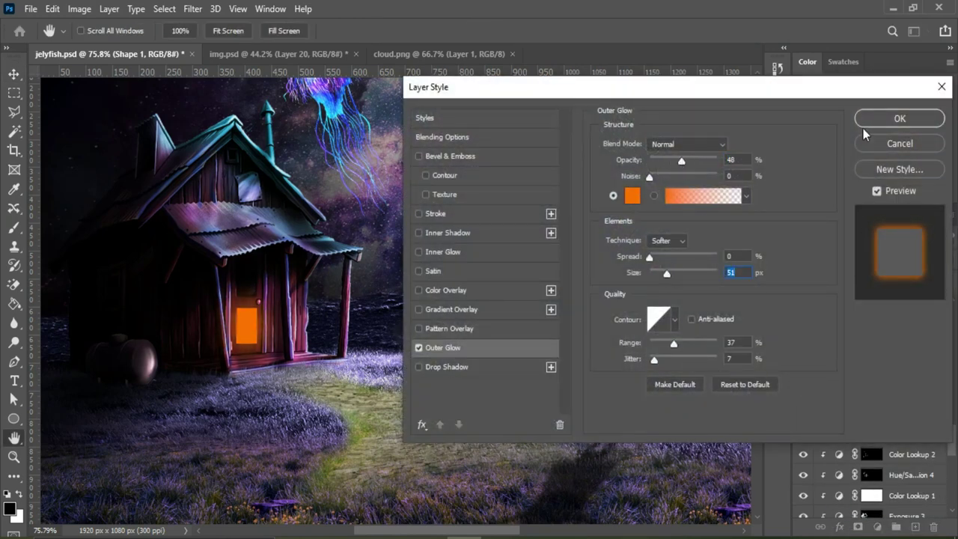
{"action": "left_click", "coordinate": [867, 123]}
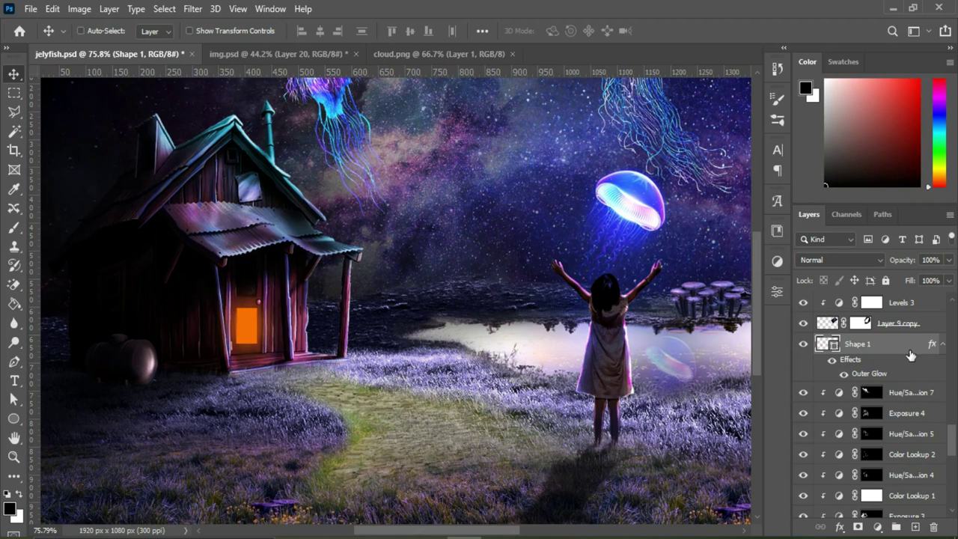
- Duplicate the shape in pale peach, group both, and duplicate the group as a lit window
{"action": "key", "text": "ctrl+j"}
{"action": "double_click", "coordinate": [834, 346]}
{"action": "mouse_move", "coordinate": [667, 205]}
{"action": "left_mouse_down"}
{"action": "mouse_move", "coordinate": [625, 197]}
{"action": "mouse_move", "coordinate": [658, 193]}
{"action": "left_mouse_up"}
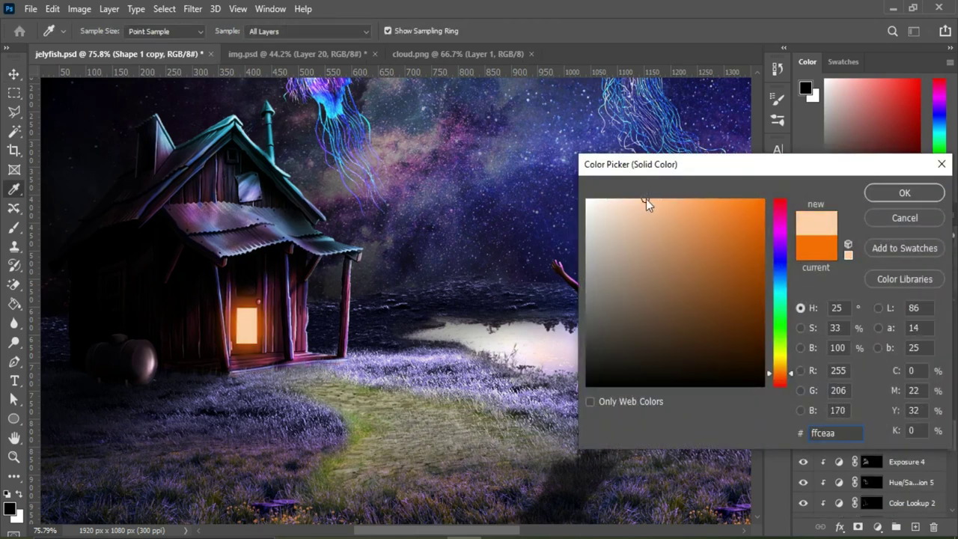
{"action": "left_click", "coordinate": [881, 194]}
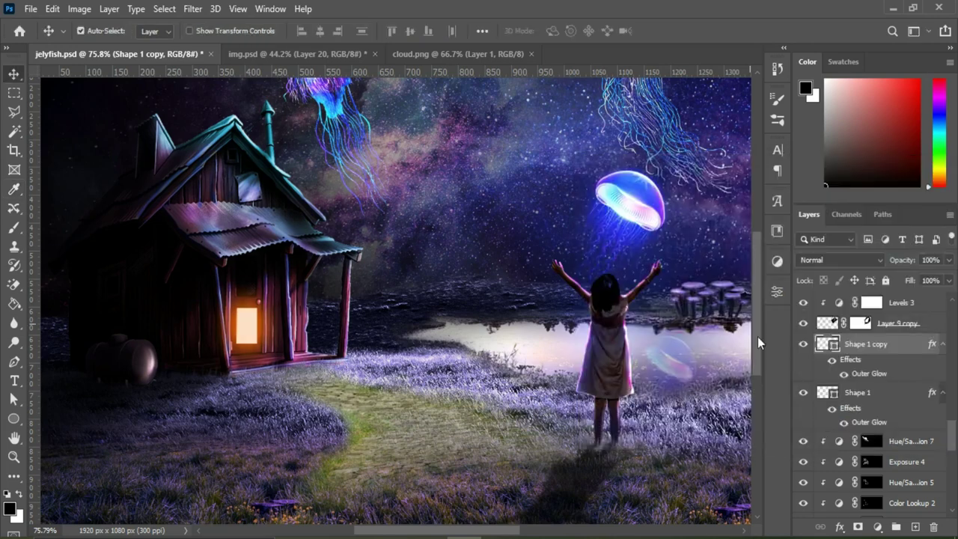
{"action": "left_click", "coordinate": [876, 398], "text": "shift"}
{"action": "key", "text": "ctrl+g"}
{"action": "key", "text": "ctrl+j"}
{"action": "key", "text": "ctrl+t"}
{"action": "key", "text": "Return"}
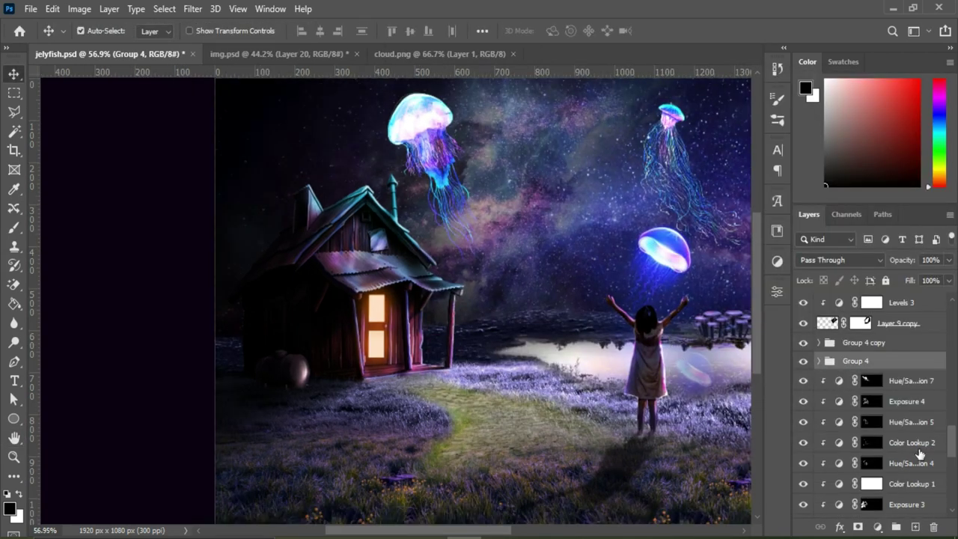
- On a new layer, outline the door's light beam and fill it with a #ffac6f peach gradient
{"action": "left_click", "coordinate": [915, 382]}
{"action": "left_click", "coordinate": [915, 527]}
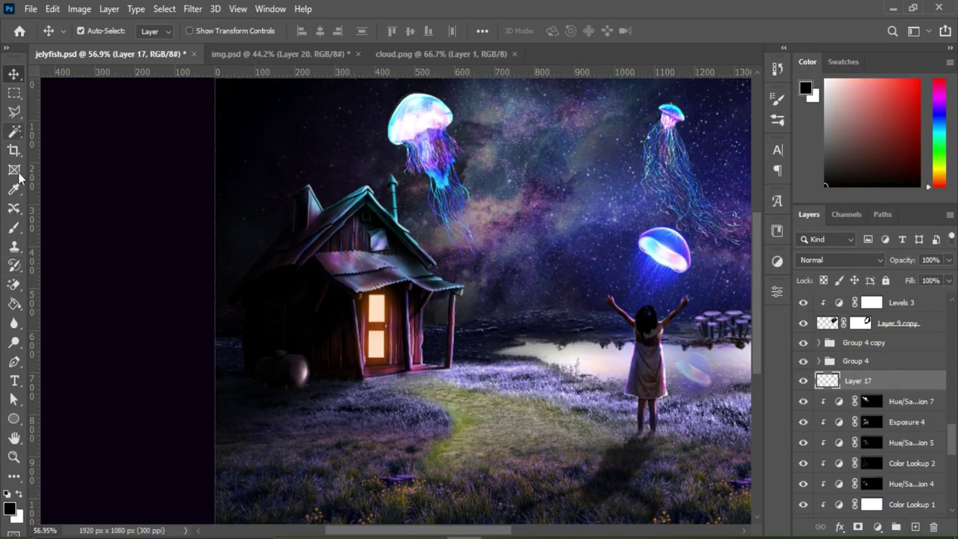
{"action": "key", "text": "l"}
{"action": "left_click", "coordinate": [367, 367]}
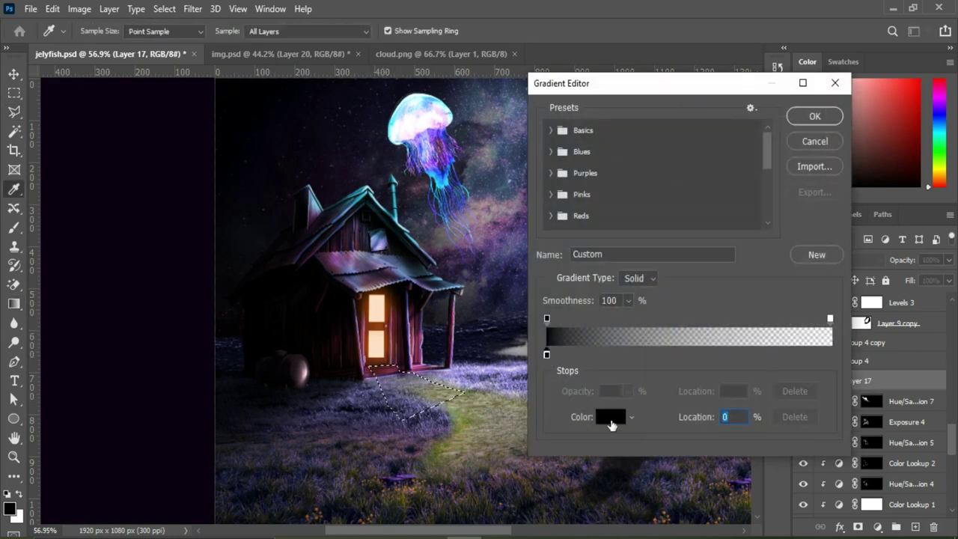
{"action": "type", "text": "ffac6f"}
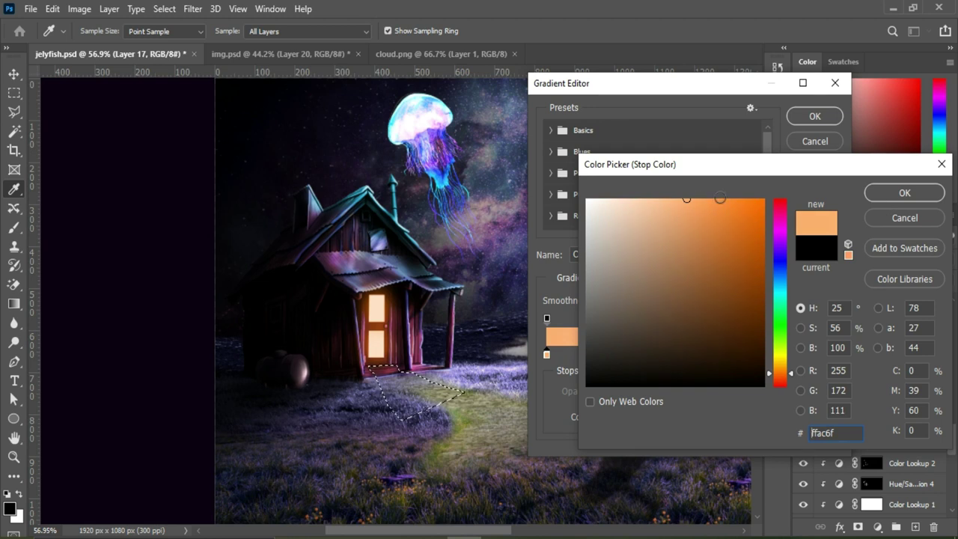
{"action": "key", "text": "Return"}
{"action": "key", "text": "Return"}
{"action": "left_click_drag", "start_coordinate": [404, 371], "coordinate": [420, 416]}
{"action": "key", "text": "v"}
{"action": "key", "text": "ctrl+d"}
- Set the beam layer to Overlay at 86% opacity and soften it with Gaussian Blur
{"action": "left_click", "coordinate": [842, 260]}
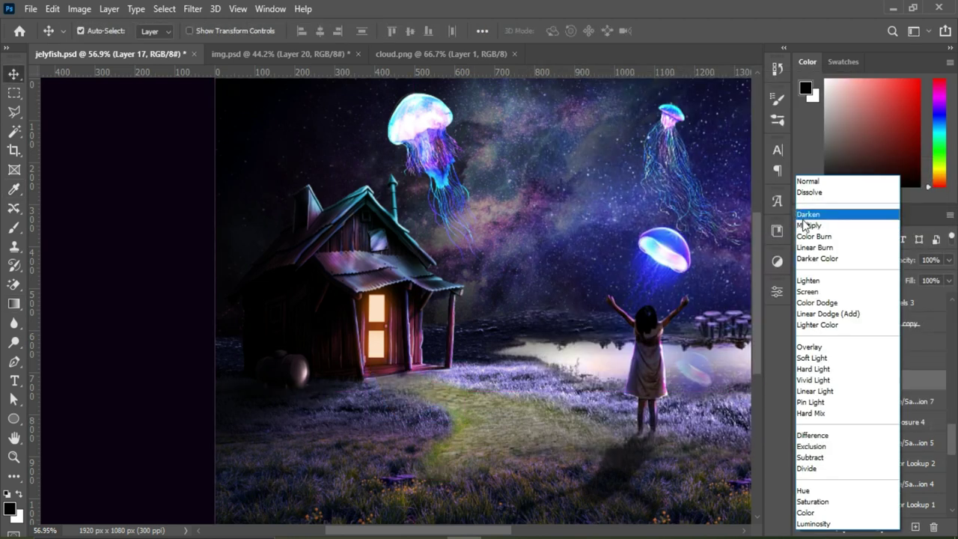
{"action": "left_click", "coordinate": [808, 347]}
{"action": "left_click_drag", "start_coordinate": [938, 280], "coordinate": [941, 280]}
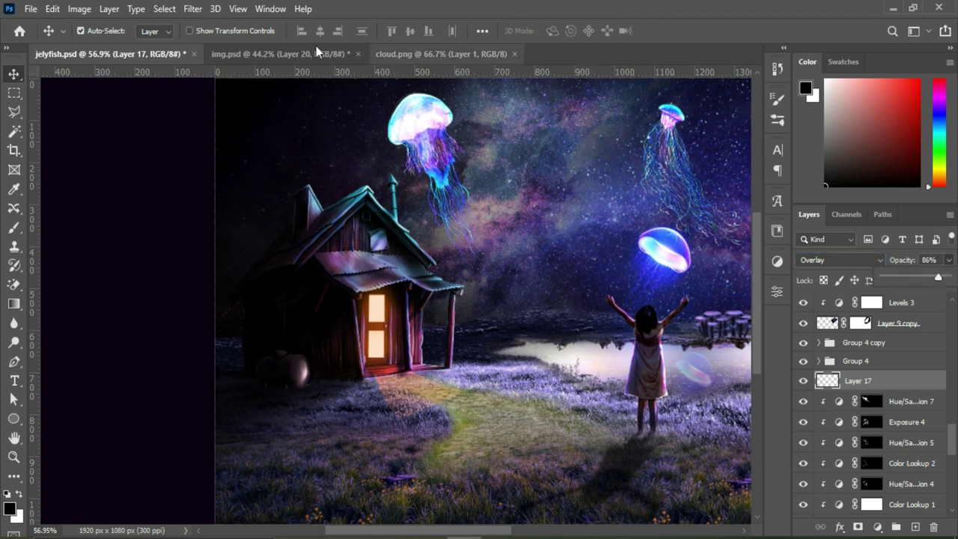
{"action": "left_click", "coordinate": [193, 8]}
{"action": "left_click", "coordinate": [388, 267]}
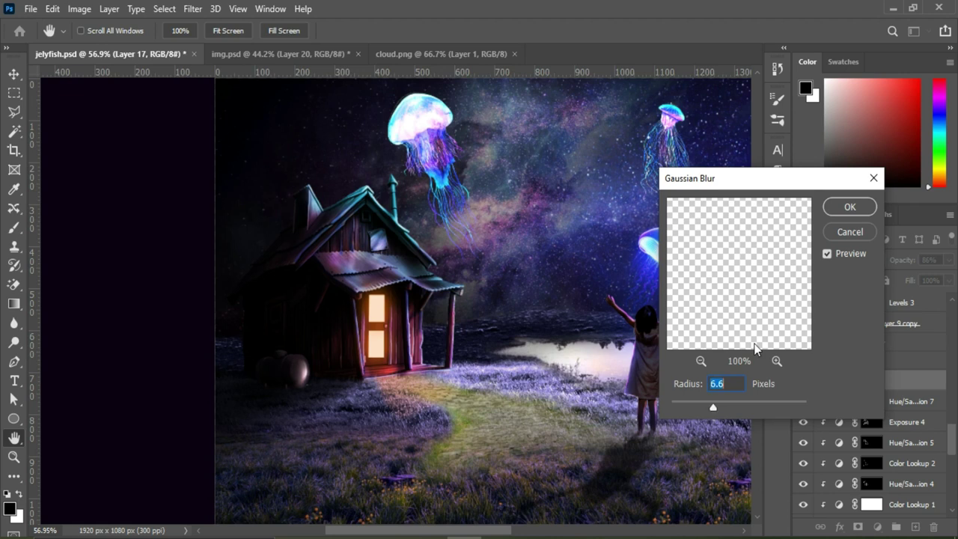
{"action": "key", "text": "Return"}
- Duplicate the beam, distort the copy wider across the path, and group both beam layers
{"action": "key", "text": "ctrl+j"}
{"action": "key", "text": "ctrl+t"}
{"action": "left_click_drag", "start_coordinate": [364, 391], "coordinate": [345, 366]}
{"action": "left_click_drag", "start_coordinate": [467, 357], "coordinate": [487, 347]}
{"action": "left_click_drag", "start_coordinate": [362, 424], "coordinate": [353, 430]}
{"action": "mouse_move", "coordinate": [466, 424]}
{"action": "left_mouse_down"}
{"action": "mouse_move", "coordinate": [513, 454]}
{"action": "mouse_move", "coordinate": [538, 455]}
{"action": "left_mouse_up"}
{"action": "left_click", "coordinate": [696, 31]}
{"action": "key", "text": "ctrl+g"}
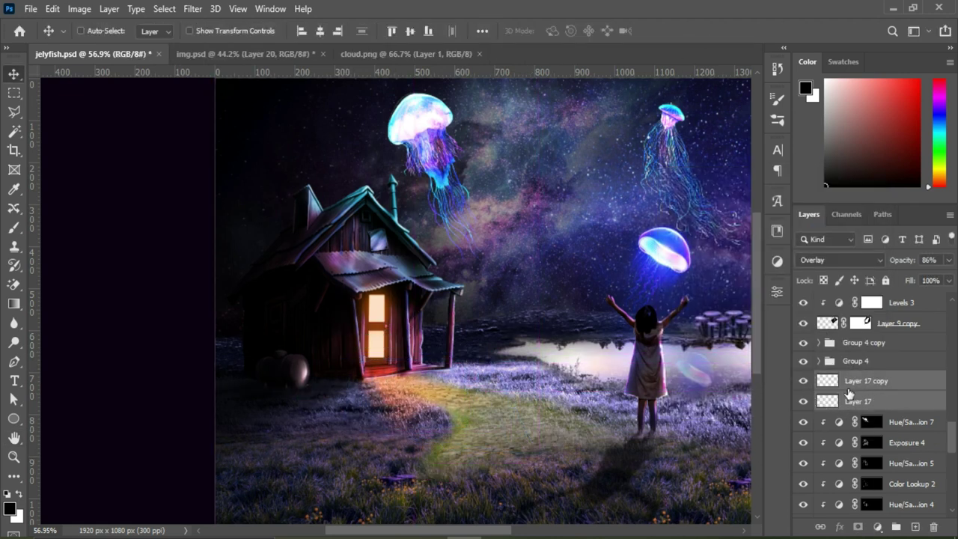
{"action": "key", "text": "b"}
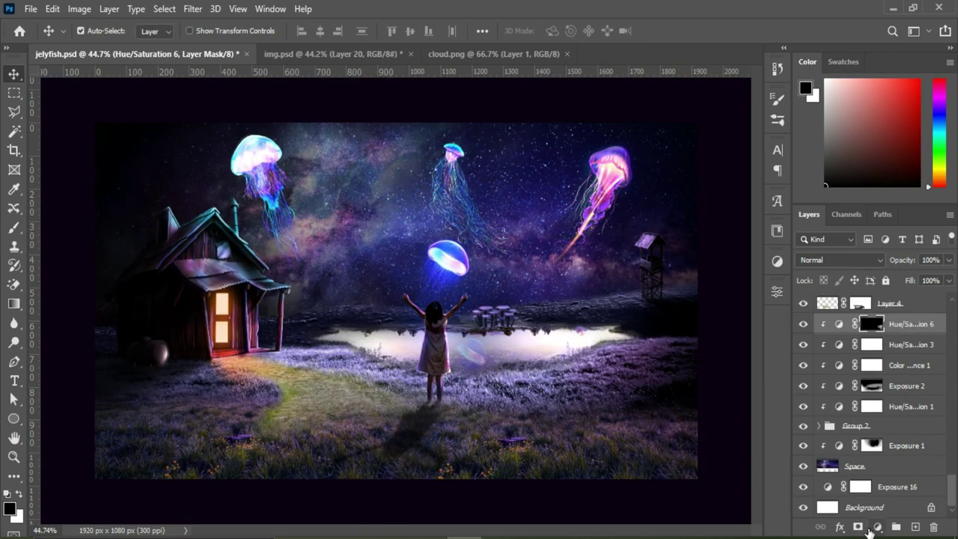
- Add a Bleach Bypass.look Color Lookup and paint it into its mask along the grass path
{"action": "left_click", "coordinate": [872, 528]}
{"action": "left_click", "coordinate": [878, 448]}
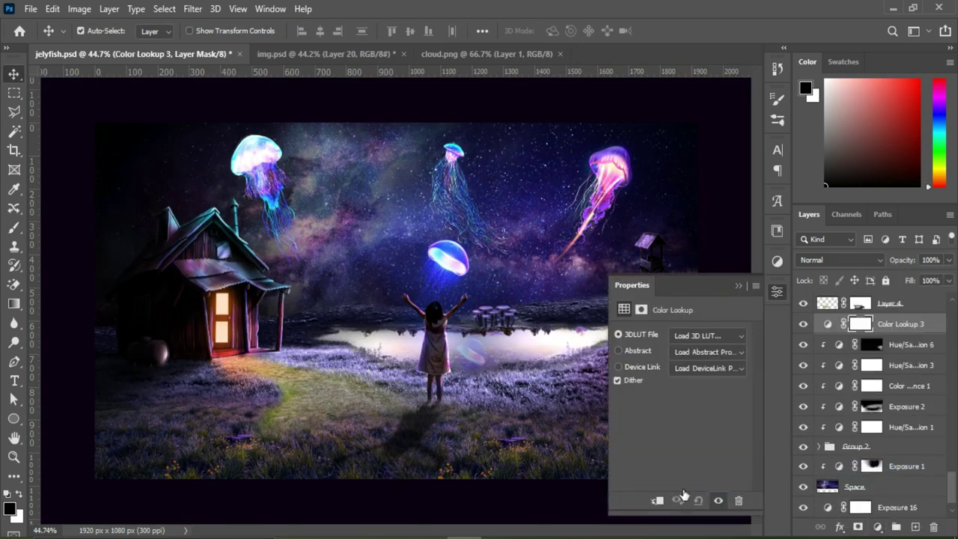
{"action": "left_click", "coordinate": [704, 335]}
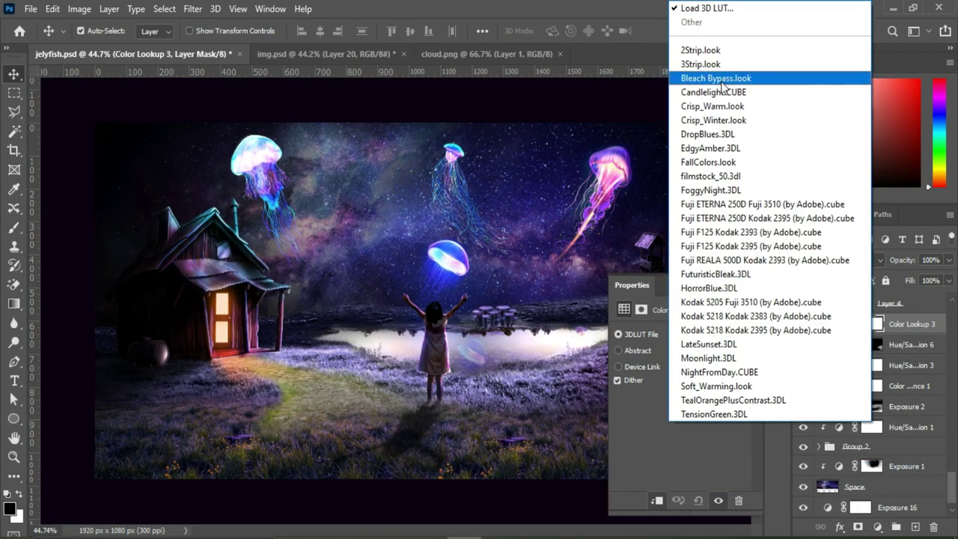
{"action": "left_click", "coordinate": [711, 78]}
{"action": "left_click", "coordinate": [738, 285]}
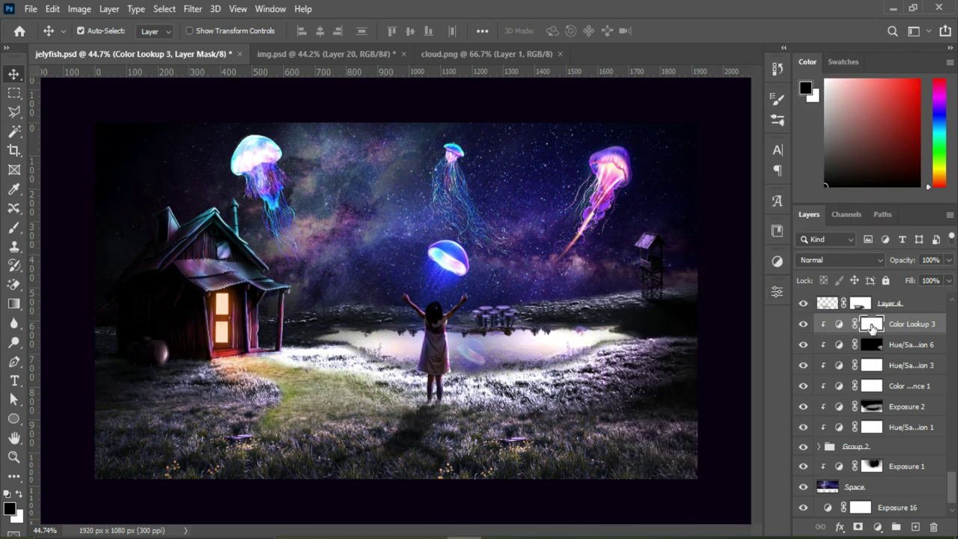
{"action": "key", "text": "b"}
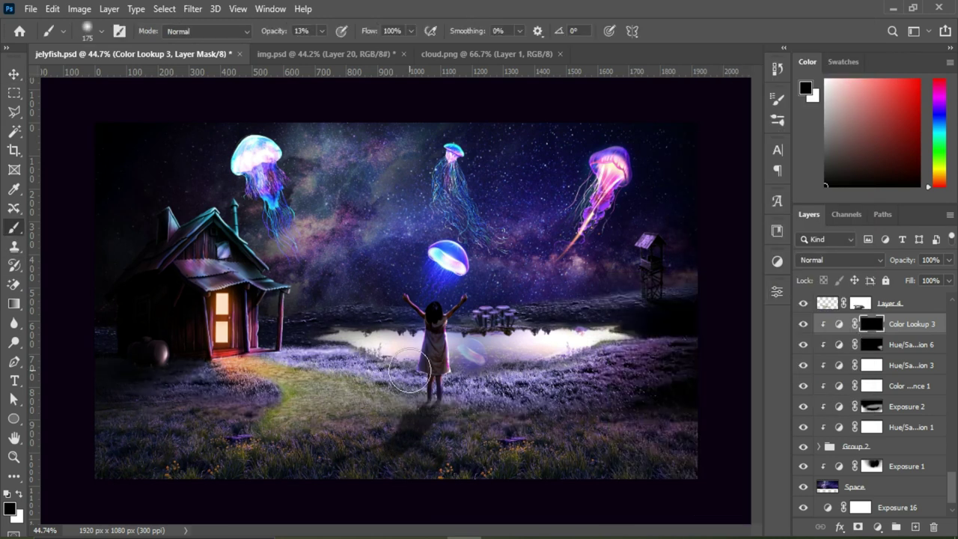
{"action": "key", "text": "x"}
{"action": "left_click_drag", "start_coordinate": [317, 378], "coordinate": [397, 400]}
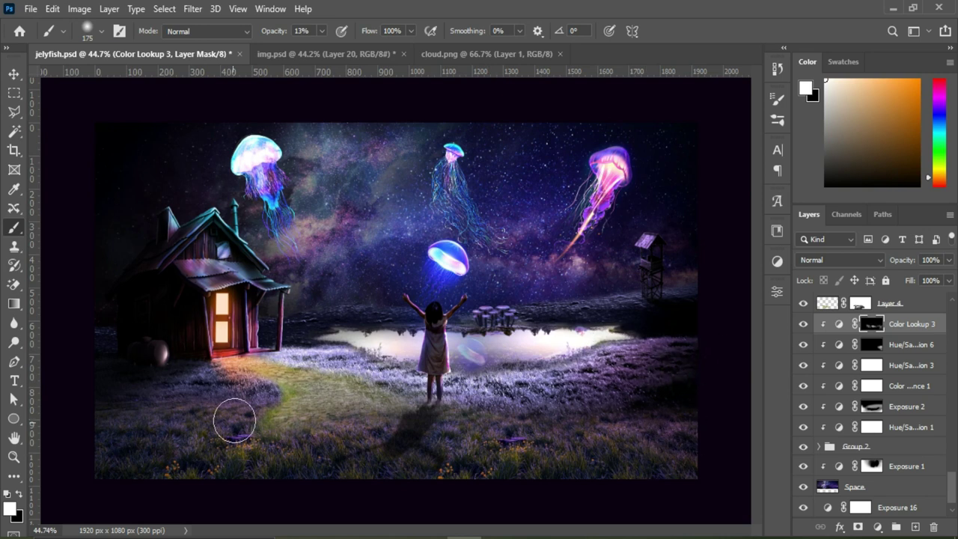
{"action": "key", "text": "ctrl+2"}
{"action": "key", "text": "x"}
- Add a second Color Lookup adjustment using the DropBlues.3DL grade
{"action": "left_click", "coordinate": [878, 528]}
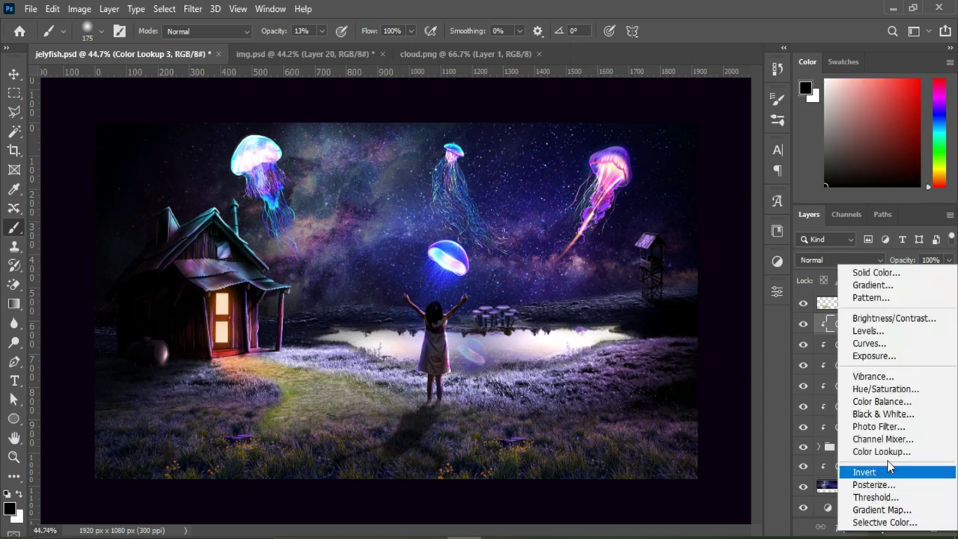
{"action": "left_click", "coordinate": [879, 452]}
{"action": "left_click", "coordinate": [707, 335]}
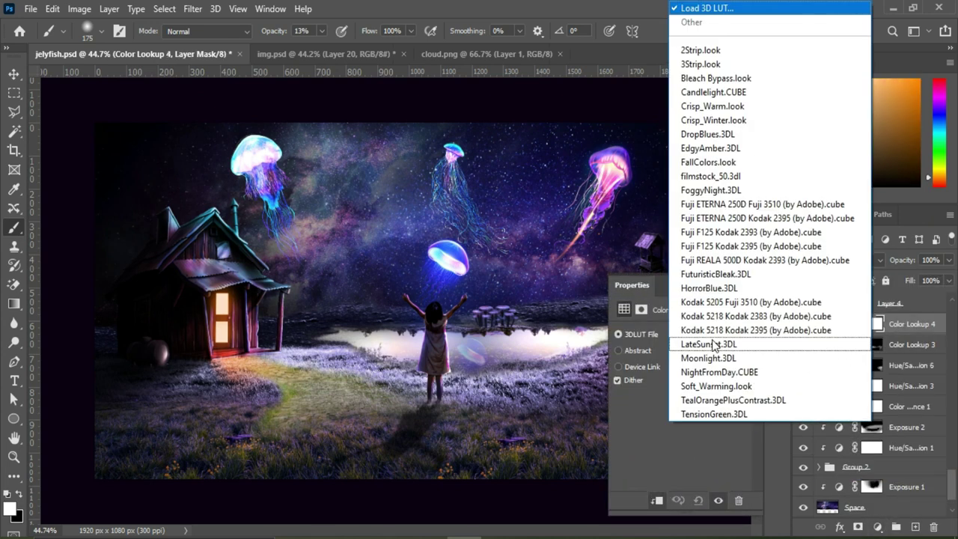
{"action": "left_click", "coordinate": [707, 134]}
{"action": "left_click", "coordinate": [732, 307]}
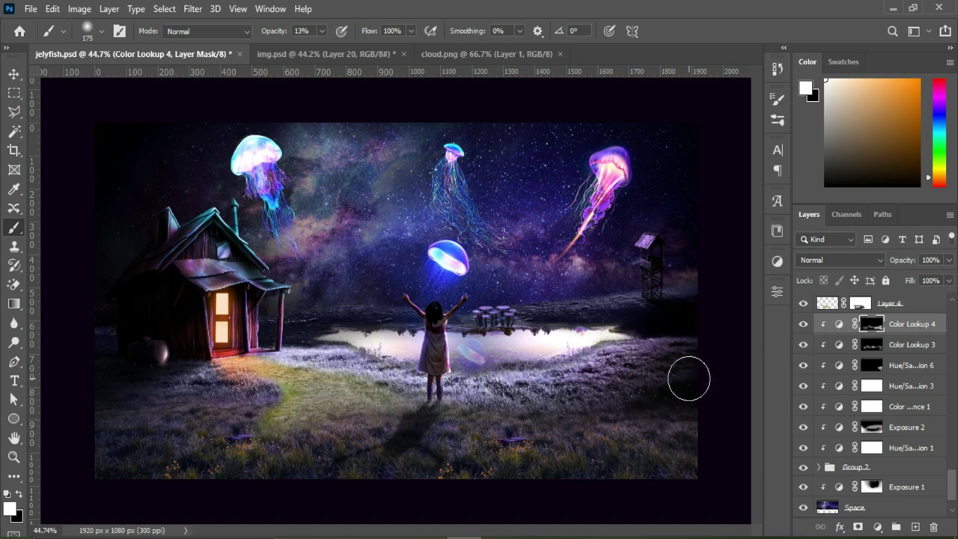
{"action": "key", "text": "v"}
- Add a LateSunset.3DL Color Lookup with inverted mask, painted at 33% over foreground grass and horizon
{"action": "left_click", "coordinate": [878, 527]}
{"action": "left_click", "coordinate": [873, 449]}
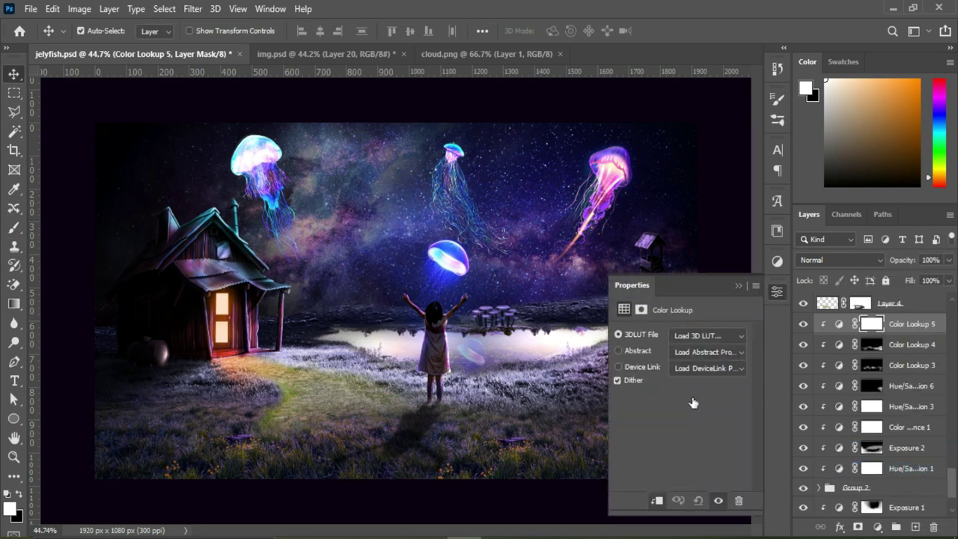
{"action": "left_click", "coordinate": [730, 334]}
{"action": "left_click", "coordinate": [728, 344]}
{"action": "left_click", "coordinate": [738, 286]}
{"action": "key", "text": "ctrl+i"}
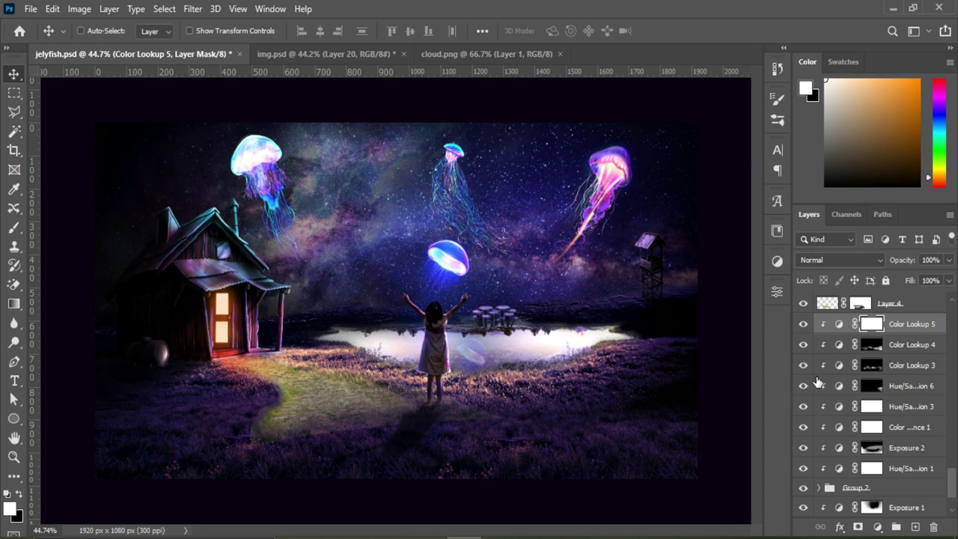
{"action": "key", "text": "b"}
{"action": "key", "text": "3"}
{"action": "key", "text": "3"}
{"action": "left_click_drag", "start_coordinate": [269, 401], "coordinate": [552, 443]}
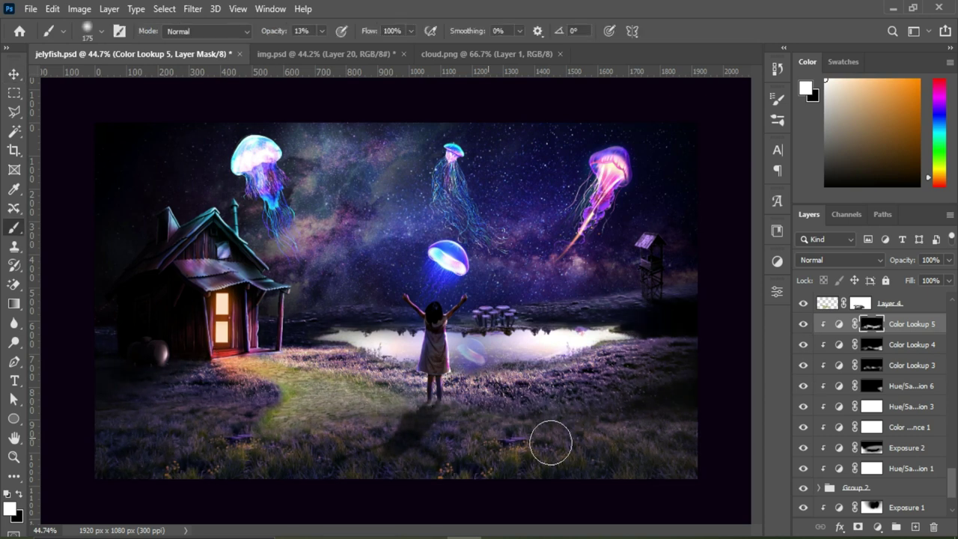
{"action": "left_click_drag", "start_coordinate": [673, 294], "coordinate": [493, 279]}
- Choose the freehand Lasso Tool to select the lit path
{"action": "key", "text": "v"}
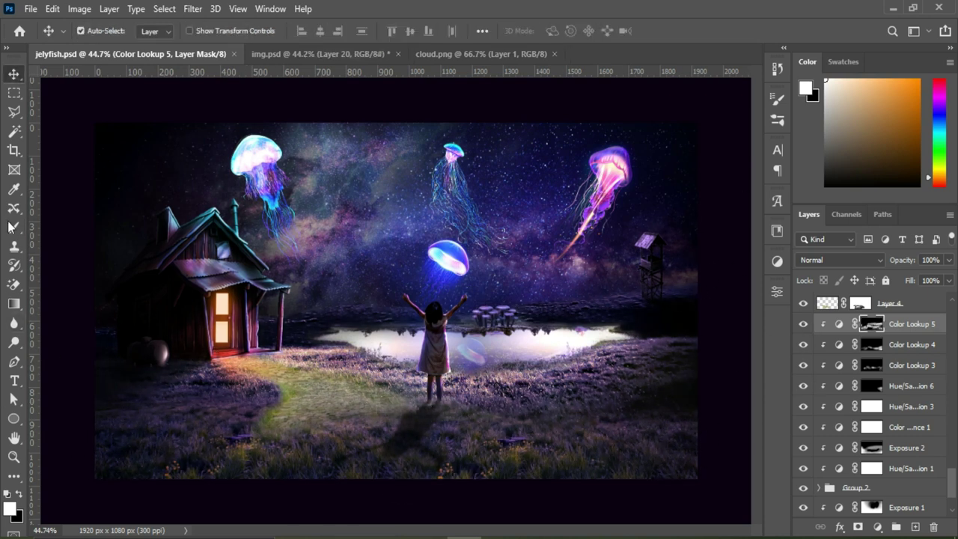
{"action": "left_click", "coordinate": [14, 112]}
{"action": "left_click", "coordinate": [69, 112]}
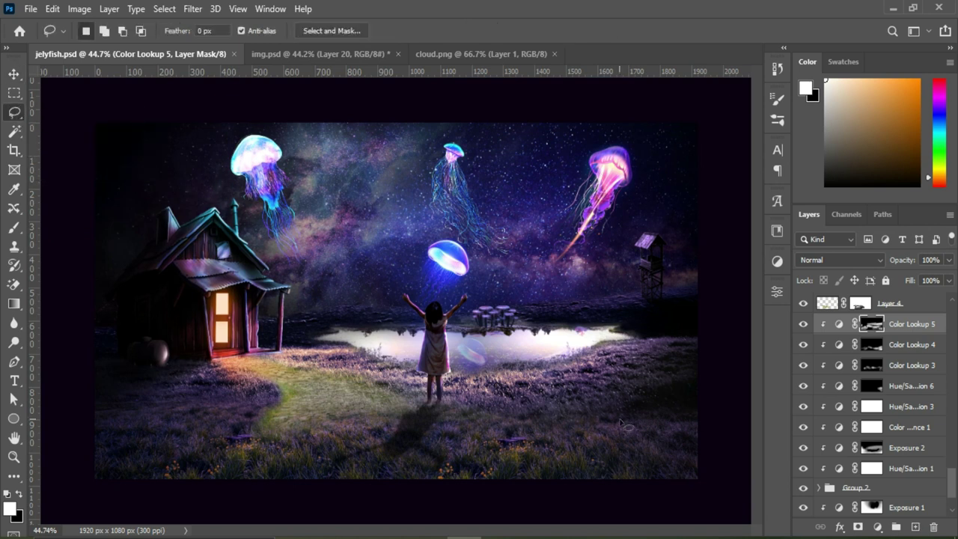
- Fill the light-path selection with violet on new Layer 18
{"action": "left_click", "coordinate": [11, 509]}
{"action": "left_click", "coordinate": [670, 205]}
{"action": "key", "text": "Return"}
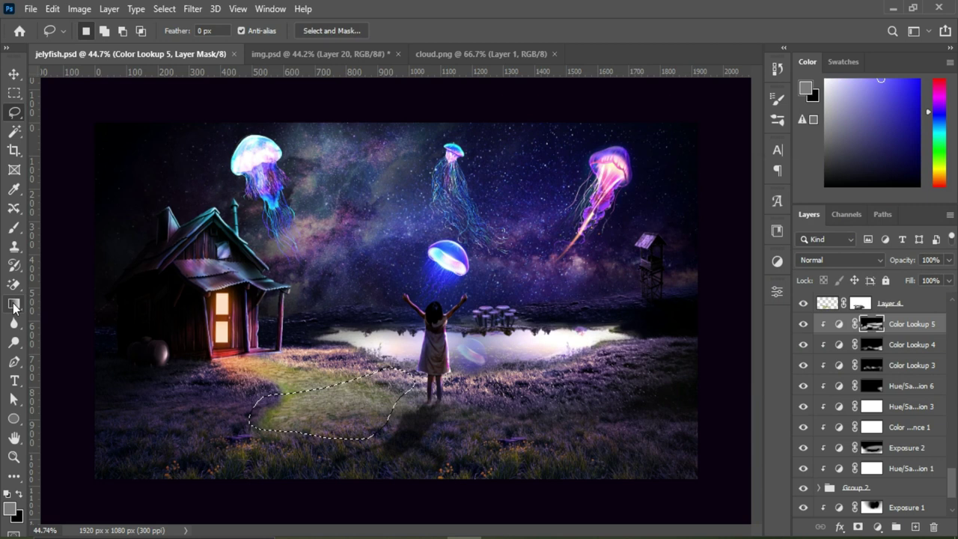
{"action": "left_click", "coordinate": [14, 306]}
{"action": "left_click", "coordinate": [67, 322]}
{"action": "left_click", "coordinate": [917, 527]}
{"action": "key", "text": "d"}
{"action": "left_click", "coordinate": [807, 88]}
{"action": "left_click", "coordinate": [674, 213]}
{"action": "left_click", "coordinate": [780, 258]}
{"action": "left_click", "coordinate": [905, 192]}
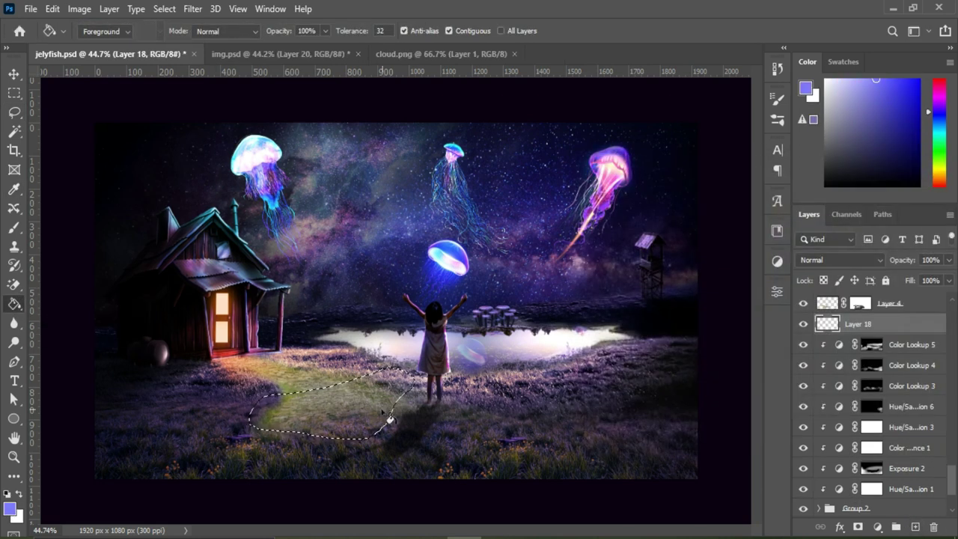
{"action": "left_click", "coordinate": [335, 408]}
{"action": "key", "text": "v"}
{"action": "left_click", "coordinate": [838, 260]}
- Set Layer 18 to Overlay at 37% opacity, move it to the top, and Gaussian-blur it
{"action": "left_click", "coordinate": [824, 344]}
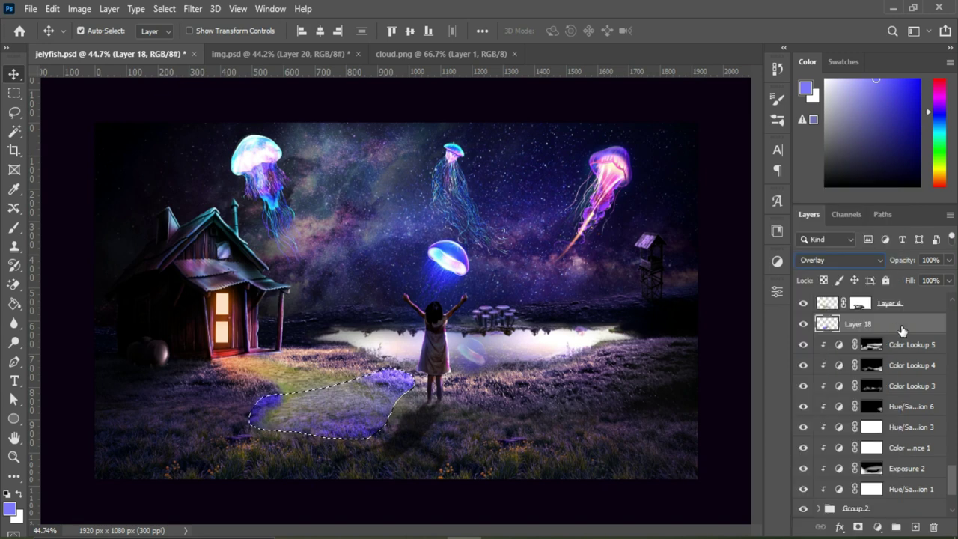
{"action": "key", "text": "ctrl+shift+bracketright"}
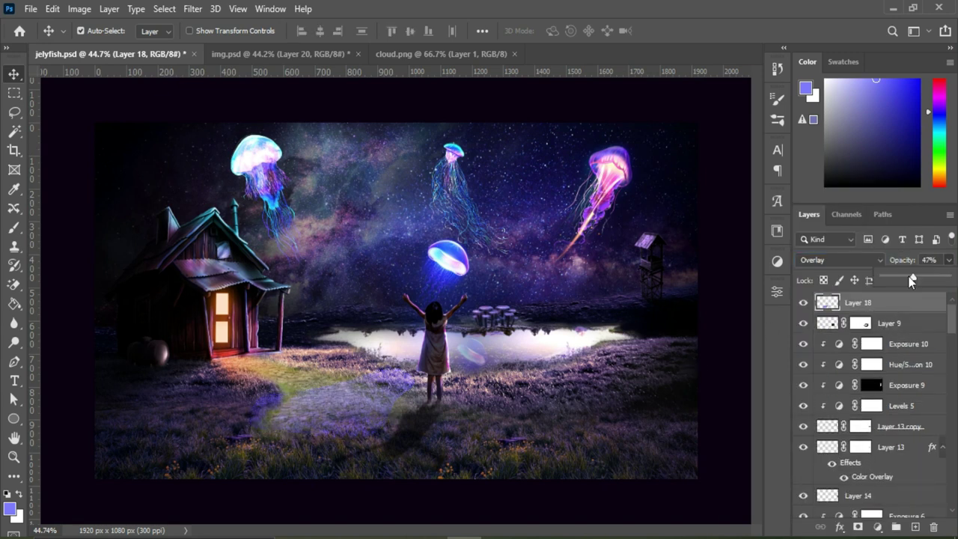
{"action": "left_click_drag", "start_coordinate": [912, 280], "coordinate": [904, 279]}
{"action": "left_click", "coordinate": [193, 8]}
{"action": "mouse_move", "coordinate": [201, 212]}
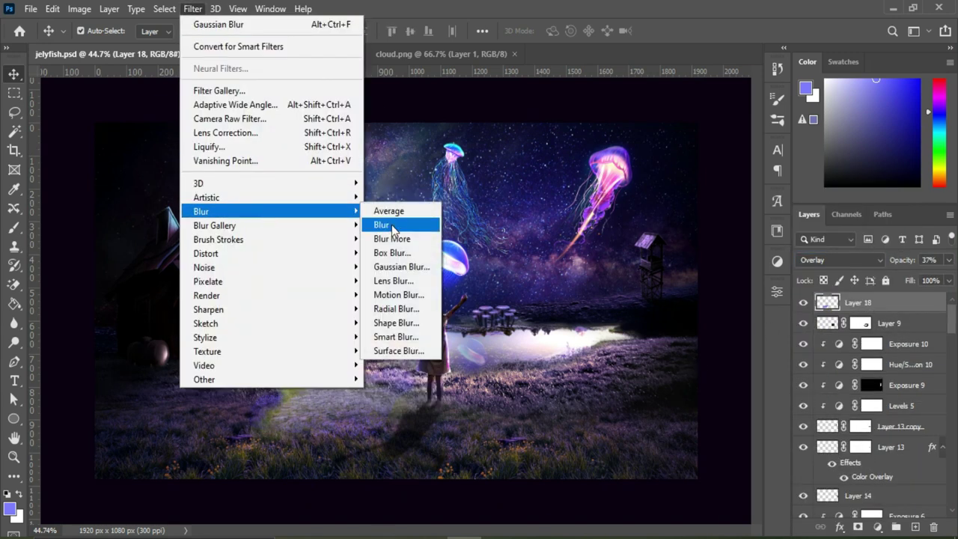
{"action": "left_click", "coordinate": [402, 267]}
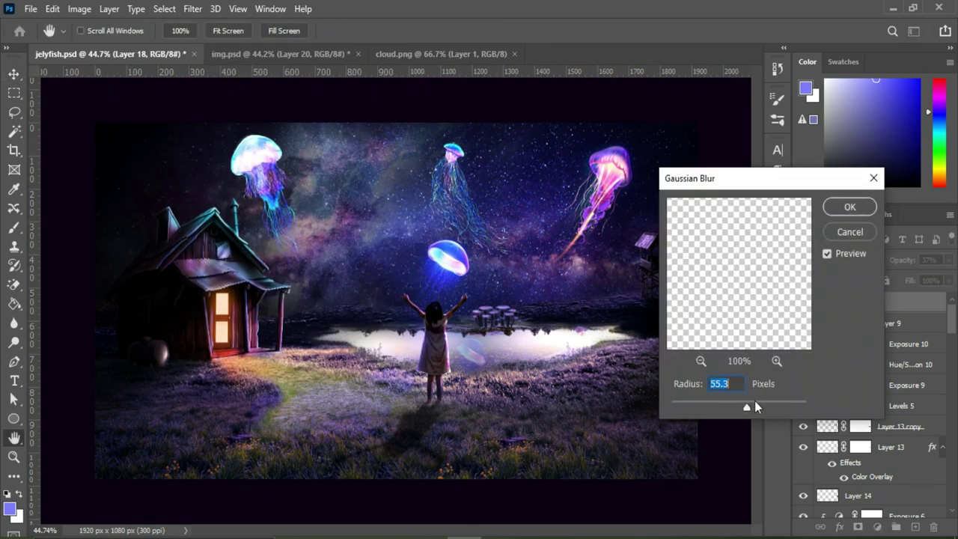
{"action": "left_click", "coordinate": [844, 211]}
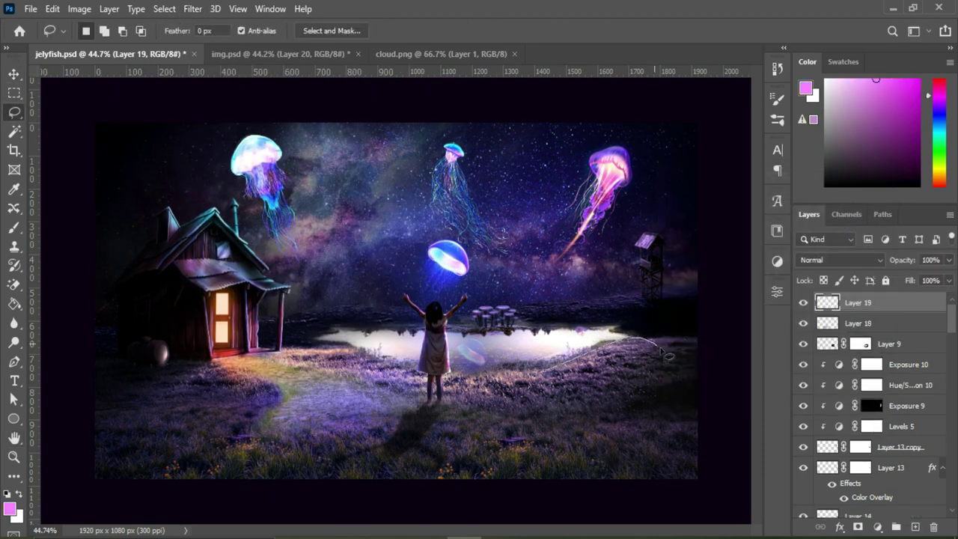
- Fill the right-hand grass with pink on Layer 19, set Overlay, blur it, and lower opacity to 42%
{"action": "left_click", "coordinate": [14, 304]}
{"action": "left_click", "coordinate": [607, 370]}
{"action": "key", "text": "v"}
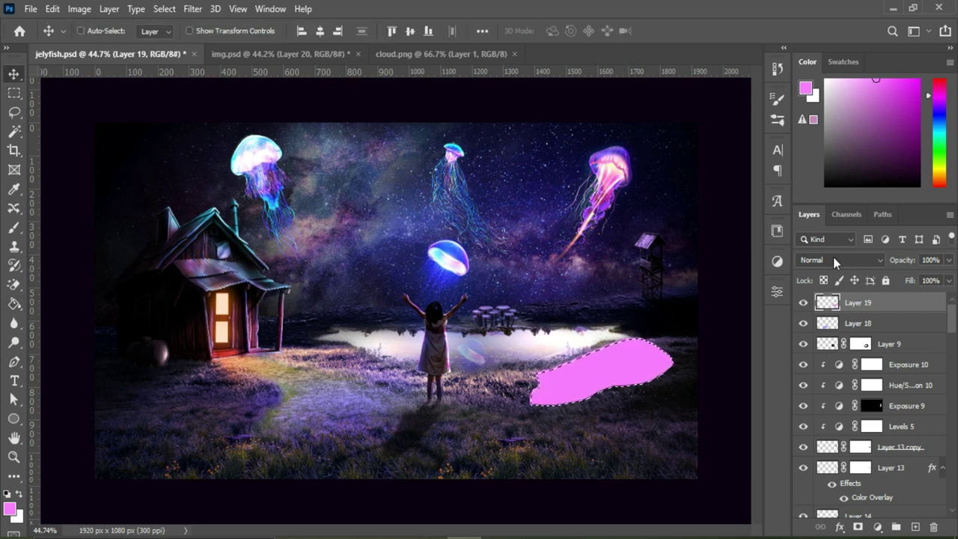
{"action": "left_click", "coordinate": [840, 260]}
{"action": "left_click", "coordinate": [831, 333]}
{"action": "left_click", "coordinate": [192, 9]}
{"action": "left_click", "coordinate": [390, 233]}
{"action": "left_click", "coordinate": [949, 260]}
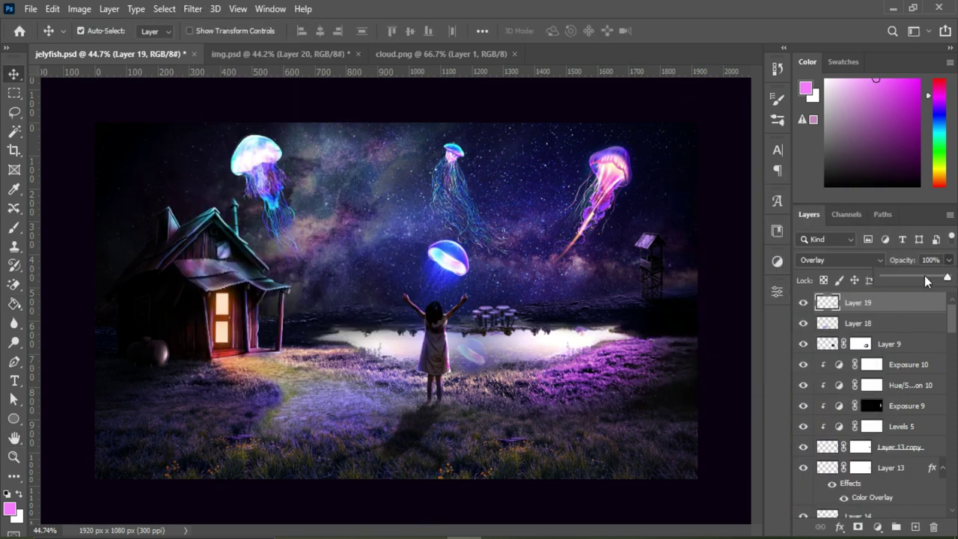
- Fill the cabin roof with cyan on new Layer 20, set to Overlay and Gaussian-blurred
{"action": "key", "text": "l"}
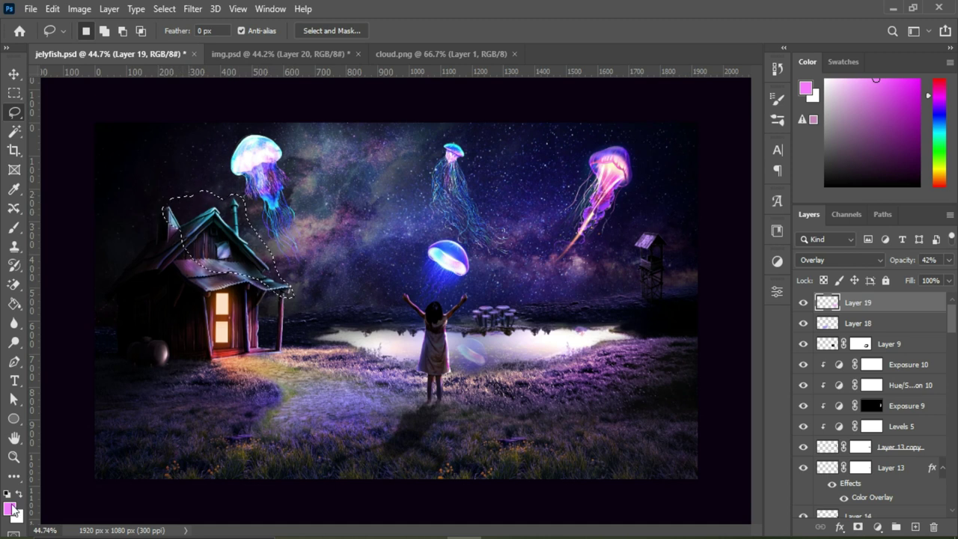
{"action": "left_click", "coordinate": [13, 512]}
{"action": "key", "text": "ctrl+shift+alt+n"}
{"action": "key", "text": "g"}
{"action": "left_click", "coordinate": [225, 232]}
{"action": "key", "text": "ctrl+d"}
{"action": "key", "text": "v"}
{"action": "left_click", "coordinate": [841, 259]}
{"action": "left_click", "coordinate": [823, 342]}
{"action": "left_click", "coordinate": [192, 8]}
{"action": "left_click", "coordinate": [397, 271]}
{"action": "key", "text": "Return"}
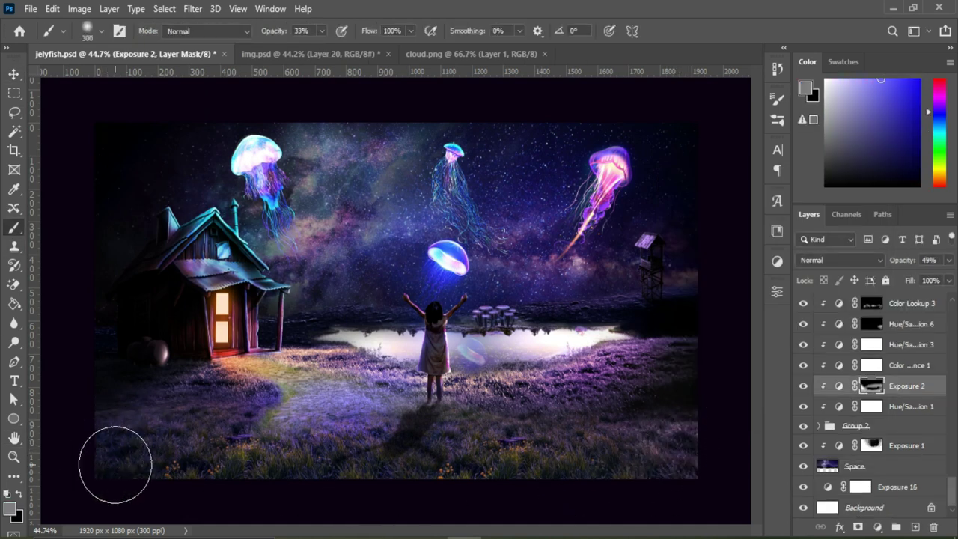
- Reset colours to white foreground and add an Exposure adjustment raised to +0.53
{"action": "key", "text": "d"}
{"action": "key", "text": "x"}
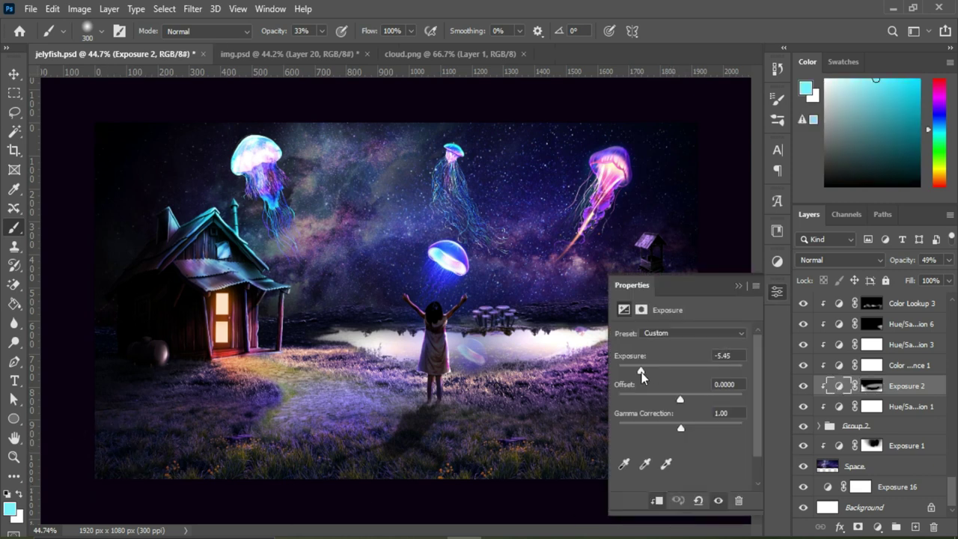
{"action": "left_click", "coordinate": [878, 527]}
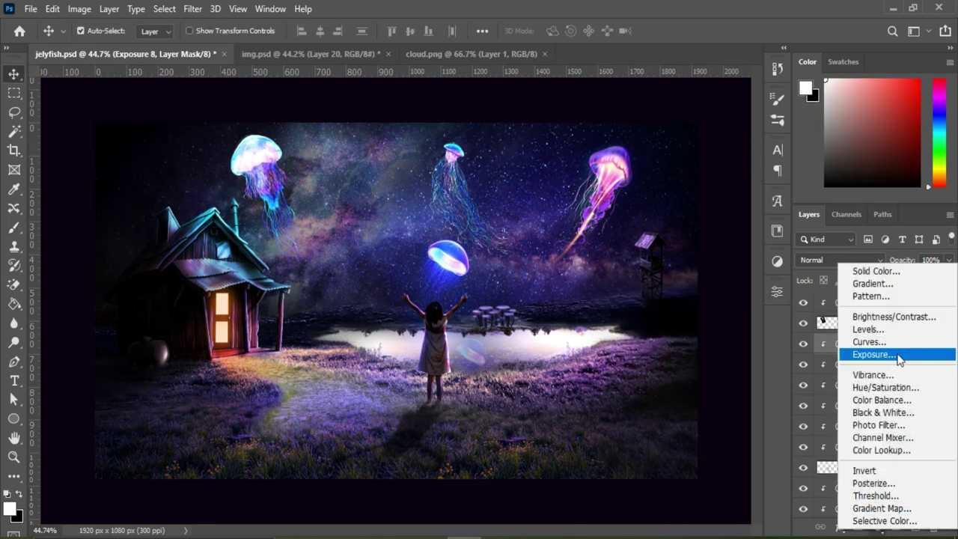
{"action": "left_click", "coordinate": [891, 356]}
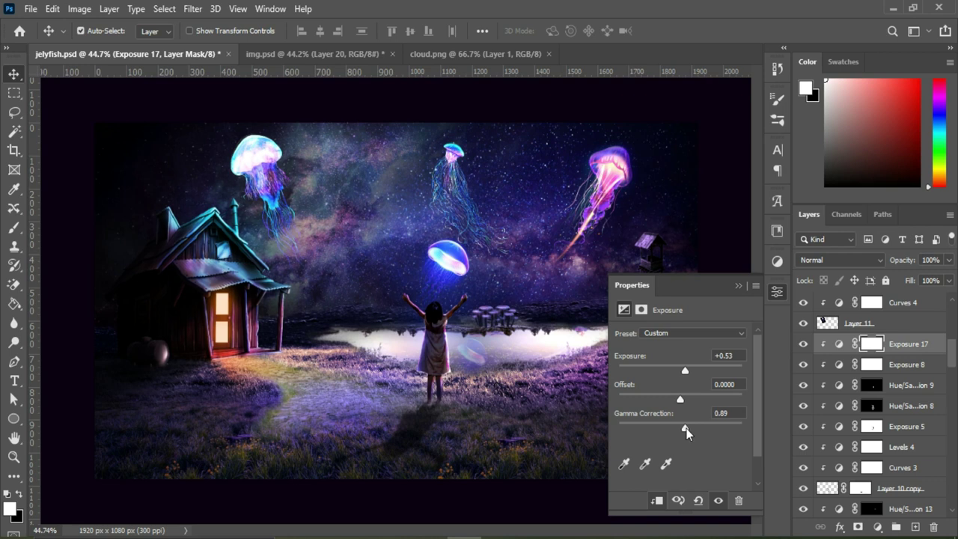
{"action": "left_click", "coordinate": [738, 286]}
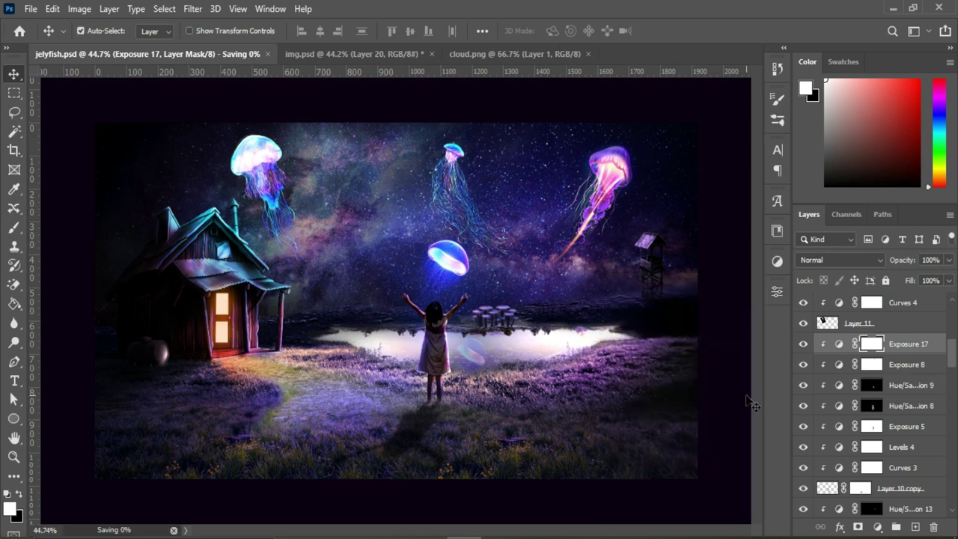
{"action": "left_click_drag", "start_coordinate": [684, 375], "coordinate": [687, 371]}
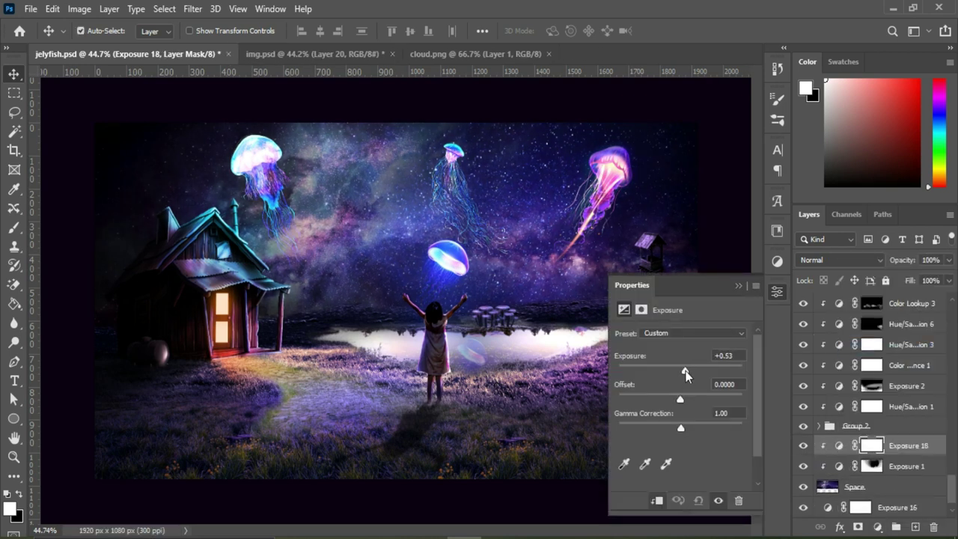
{"action": "left_click", "coordinate": [779, 419]}
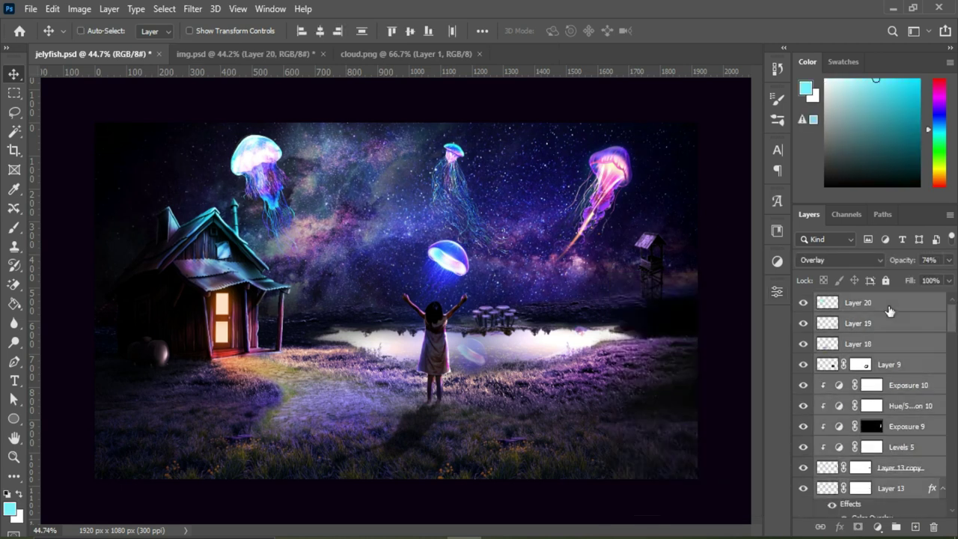
- Stamp visible layers and, in Camera Raw Basic, cool the temperature and raise exposure to +0.40
{"action": "key", "text": "alt+t"}
{"action": "key", "text": "Down"}
{"action": "key", "text": "Down"}
{"action": "key", "text": "Down"}
{"action": "key", "text": "Down"}
{"action": "key", "text": "Return"}
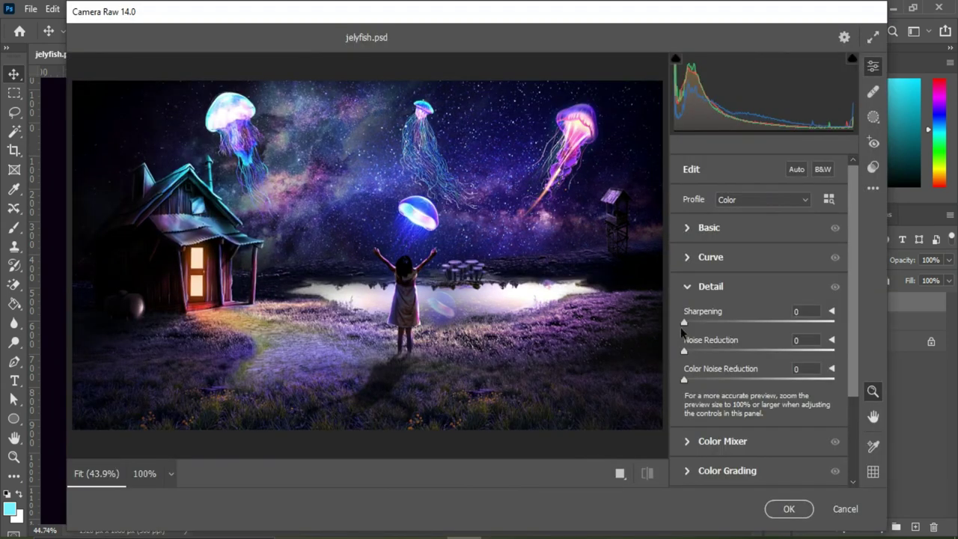
{"action": "left_click", "coordinate": [690, 234]}
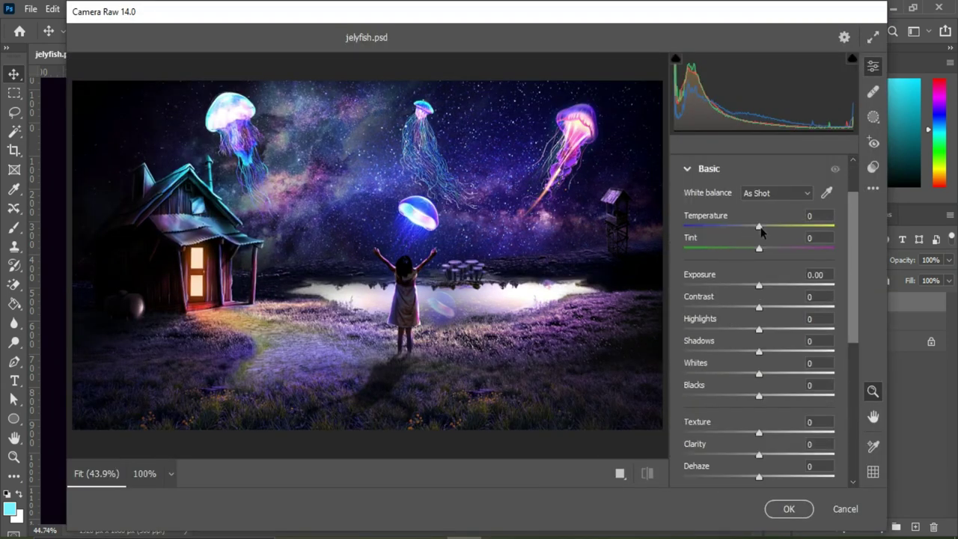
{"action": "left_click_drag", "start_coordinate": [768, 234], "coordinate": [754, 234]}
{"action": "left_click_drag", "start_coordinate": [760, 287], "coordinate": [766, 286]}
{"action": "left_click_drag", "start_coordinate": [749, 376], "coordinate": [755, 375]}
{"action": "left_click_drag", "start_coordinate": [759, 395], "coordinate": [771, 394]}
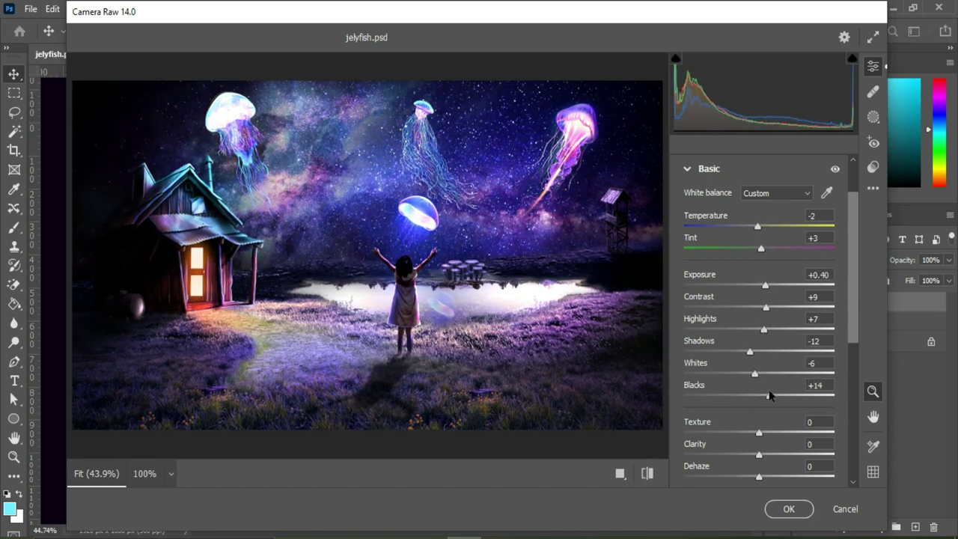
{"action": "scroll", "coordinate": [770, 394], "scroll_direction": "down", "scroll_amount": 3}
{"action": "left_click_drag", "start_coordinate": [760, 313], "coordinate": [767, 313]}
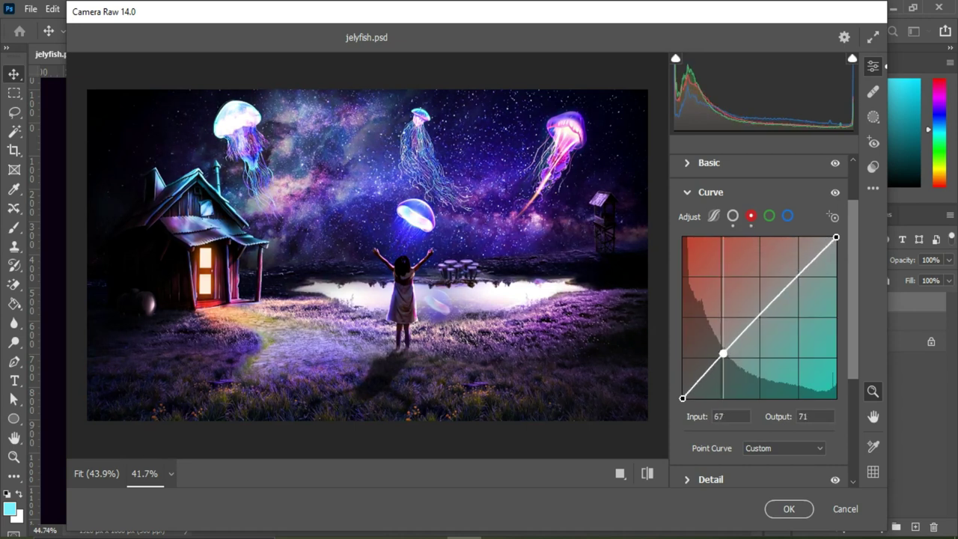
- Brighten the upper curve, lower the blue curve in darks, and tint shadows toward blue
{"action": "left_click_drag", "start_coordinate": [800, 276], "coordinate": [799, 267]}
{"action": "left_click", "coordinate": [769, 216]}
{"action": "left_click_drag", "start_coordinate": [739, 352], "coordinate": [731, 352]}
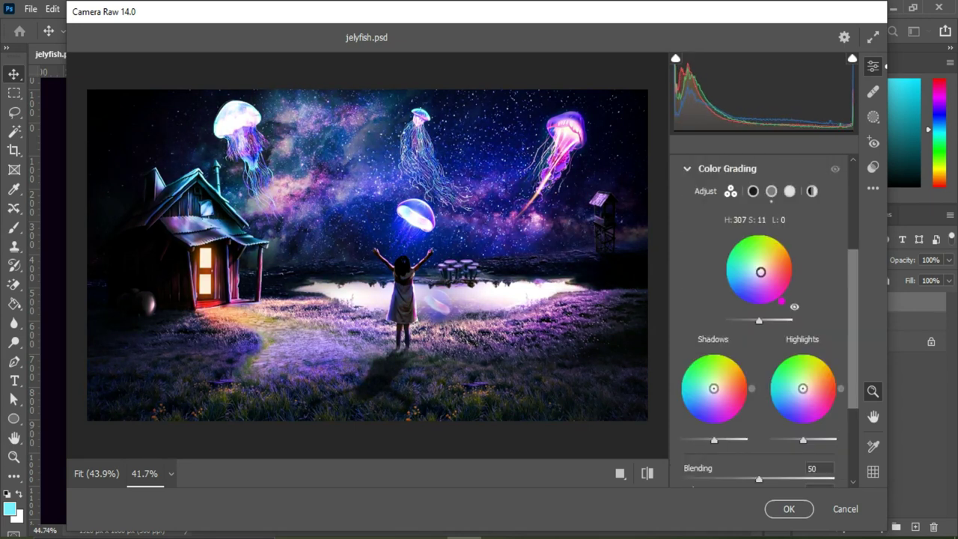
{"action": "left_click_drag", "start_coordinate": [726, 385], "coordinate": [698, 416]}
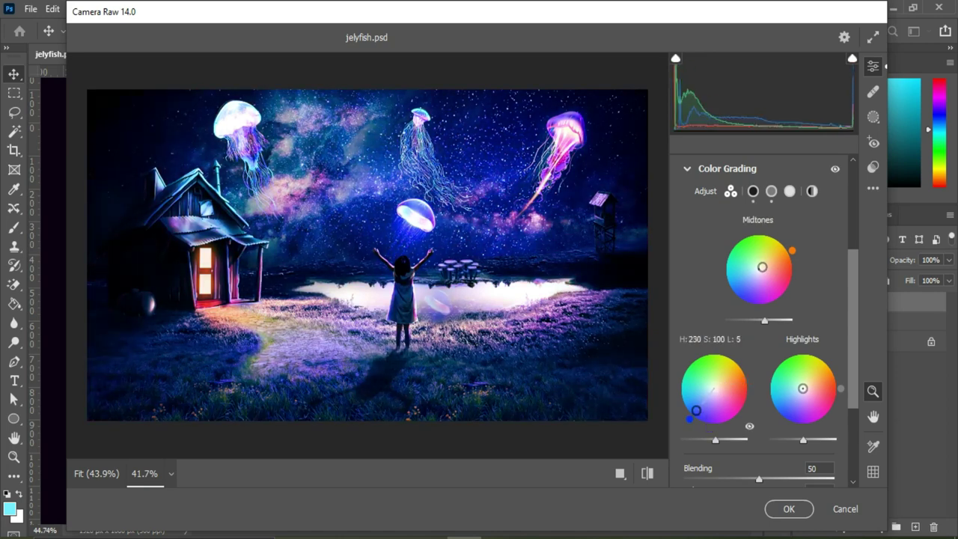
{"action": "left_click_drag", "start_coordinate": [808, 391], "coordinate": [803, 388]}
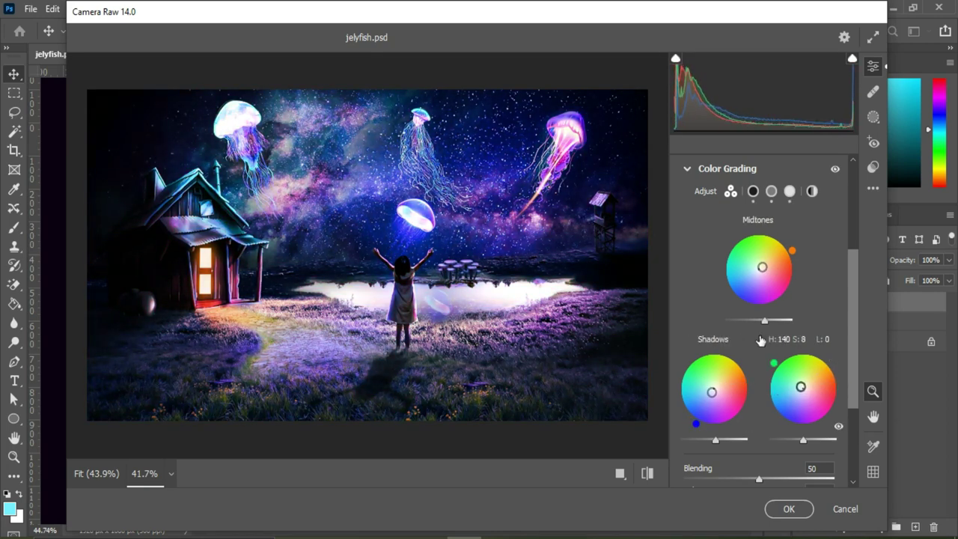